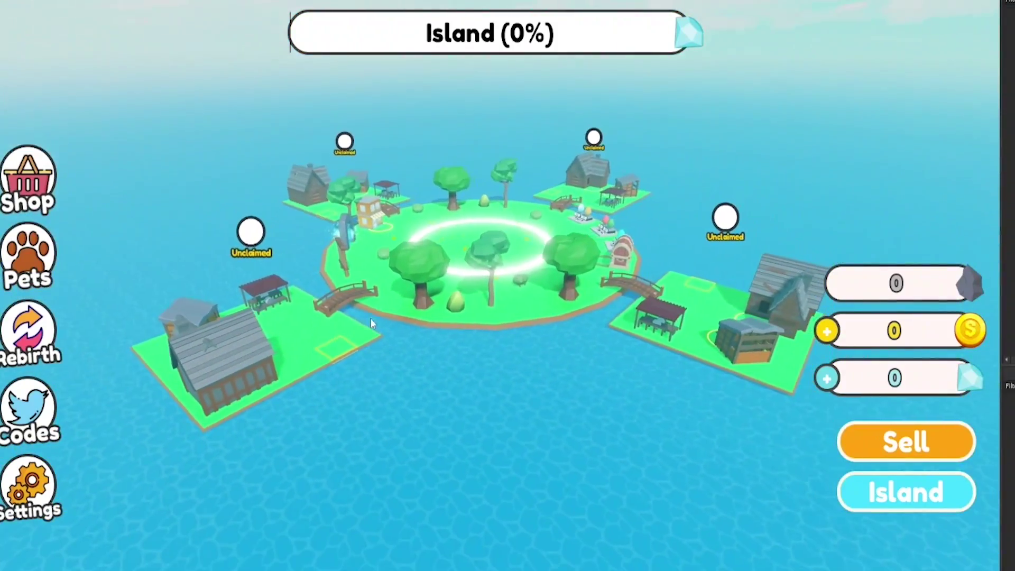
- Fly the editor view over the island plots and around the central hub
right_drag(475, 278, 475, 278)
key(w)
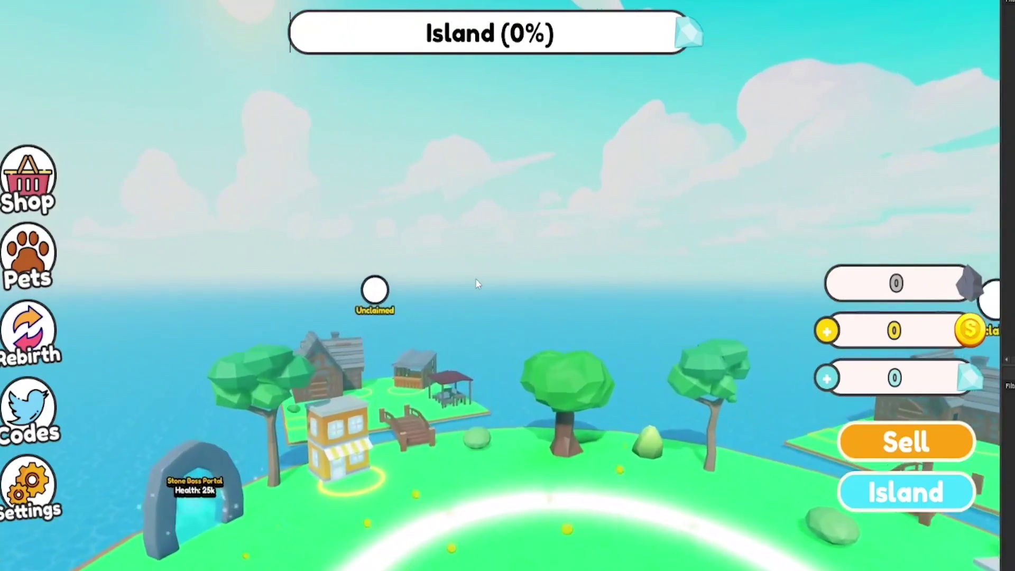
key(w)
right_drag(475, 278, 475, 278)
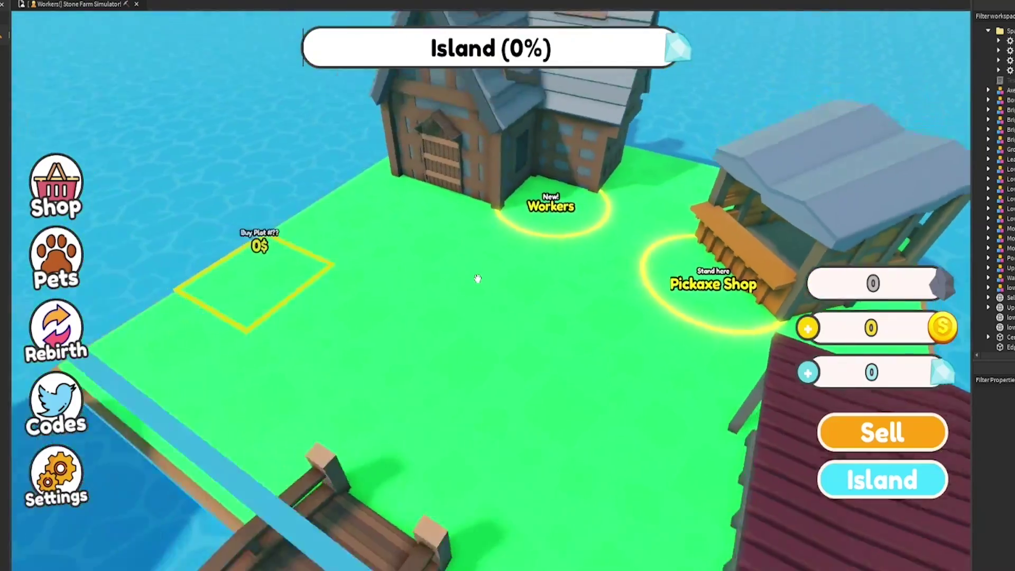
scroll(478, 279, down, 10)
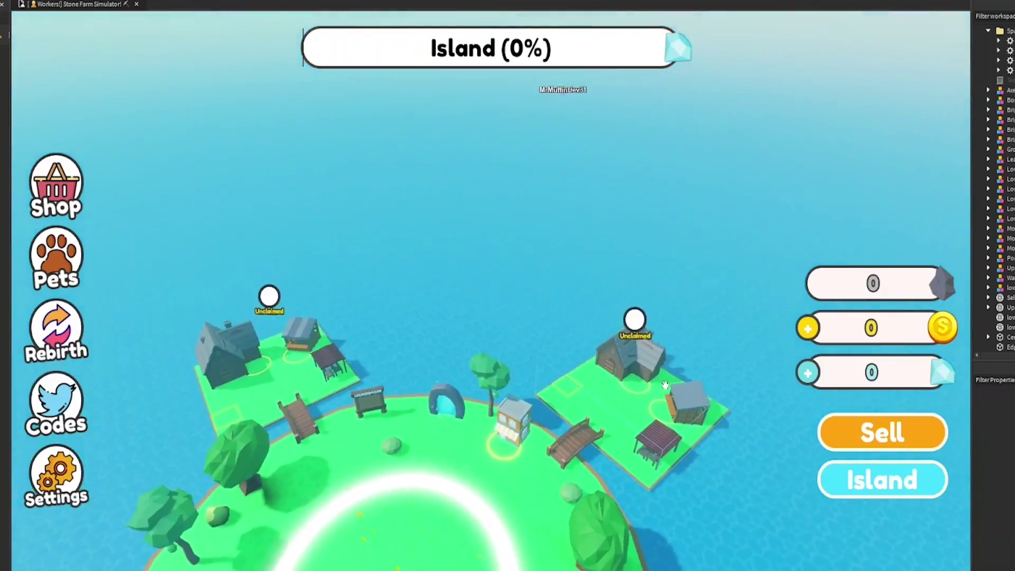
right_drag(665, 385, 633, 362)
scroll(665, 385, up, 5)
scroll(635, 367, up, 5)
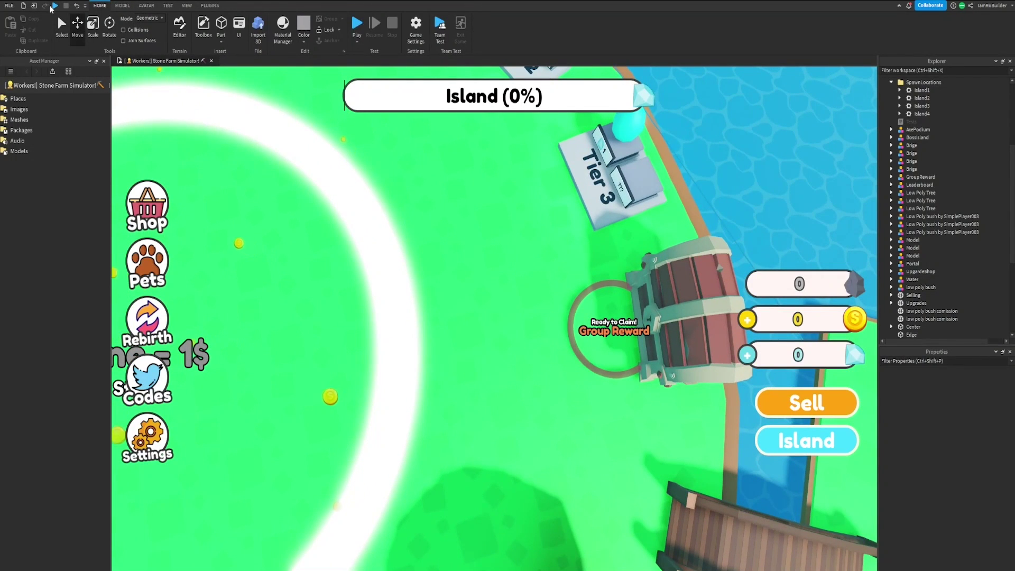
- Start a playtest and walk the character between rocks on the island to mine them
click(56, 6)
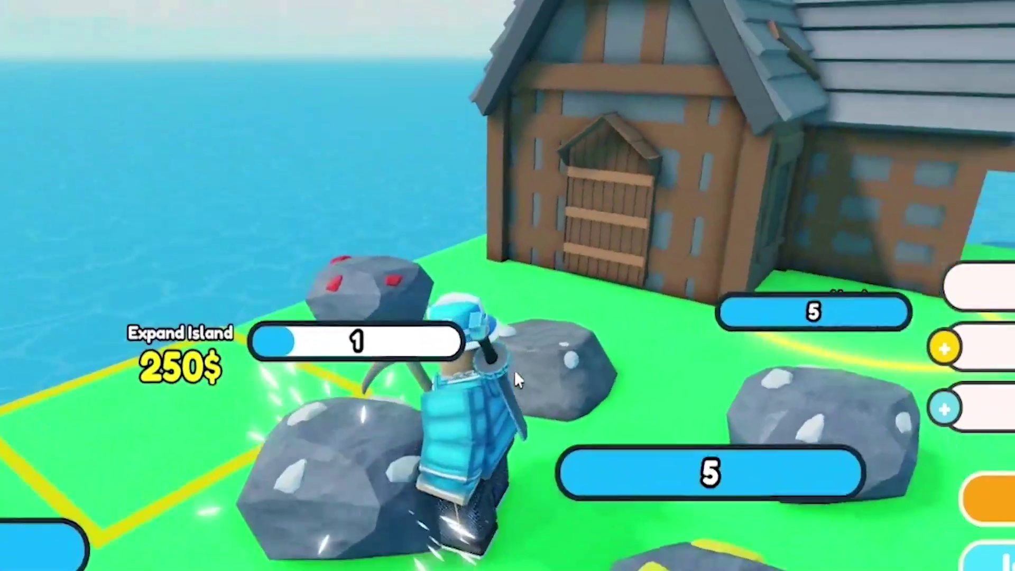
scroll(518, 378, down, 5)
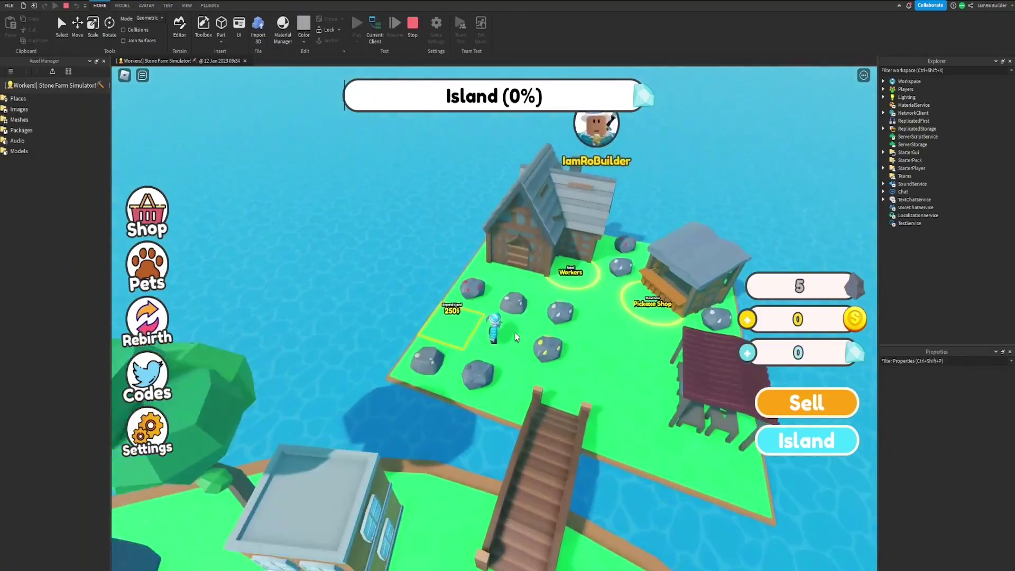
key(d)
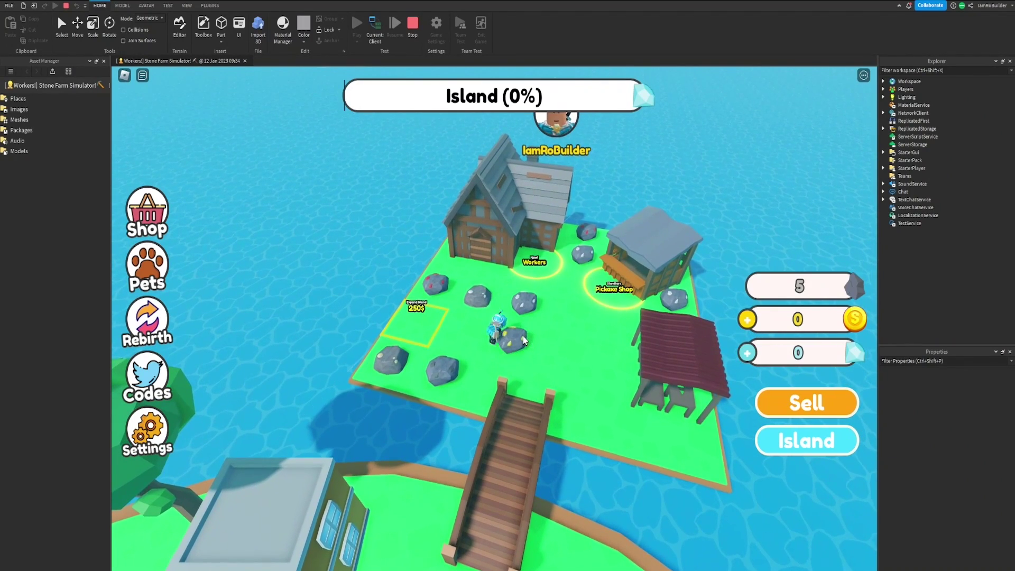
key(a)
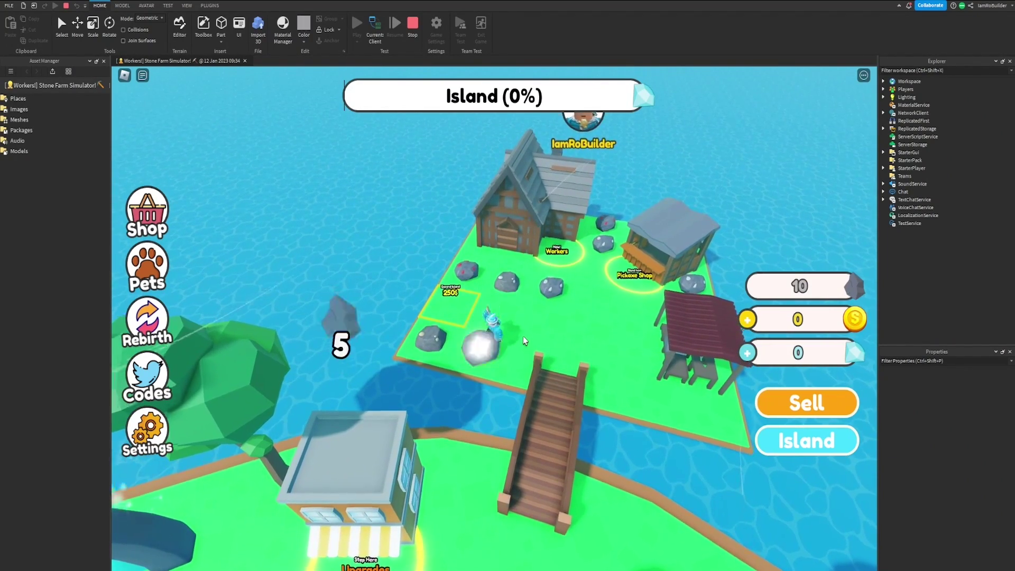
scroll(542, 320, down, 10)
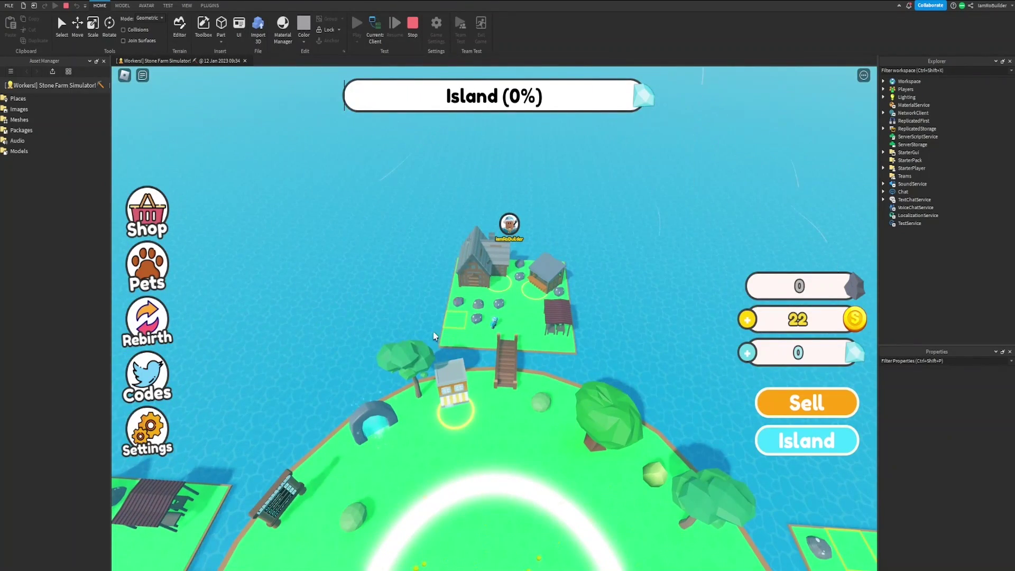
right_drag(527, 341, 507, 270)
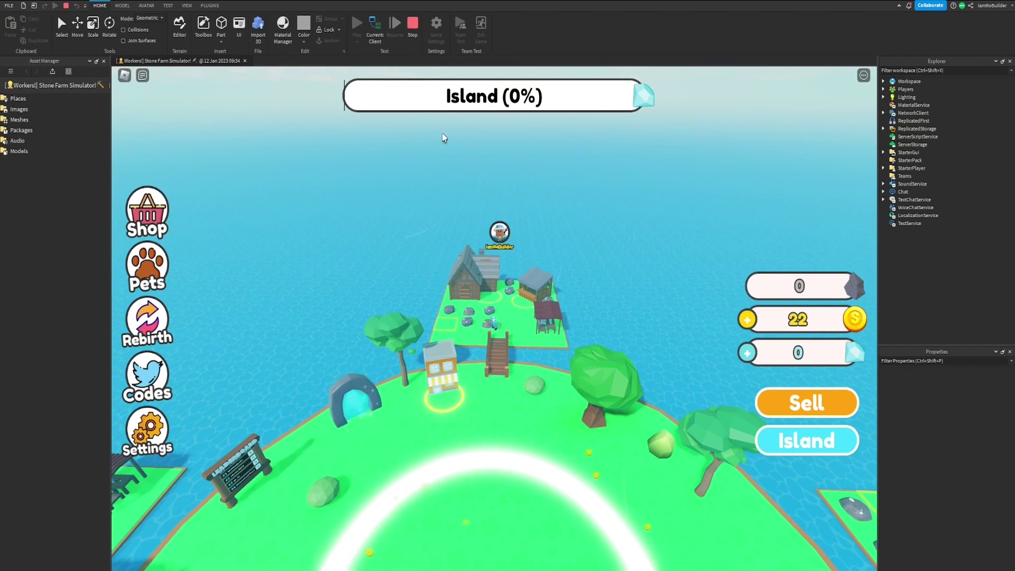
scroll(568, 264, up, 10)
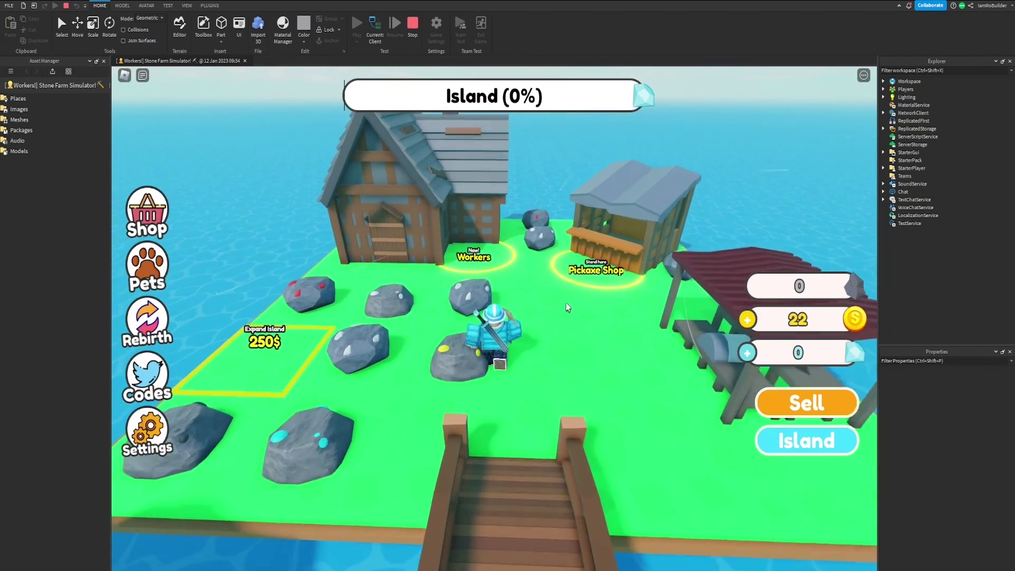
- Turn the camera toward the Pickaxe Shop and mine several nearby rocks for stones
right_drag(567, 308, 487, 329)
right_drag(336, 303, 637, 286)
right_drag(554, 329, 558, 328)
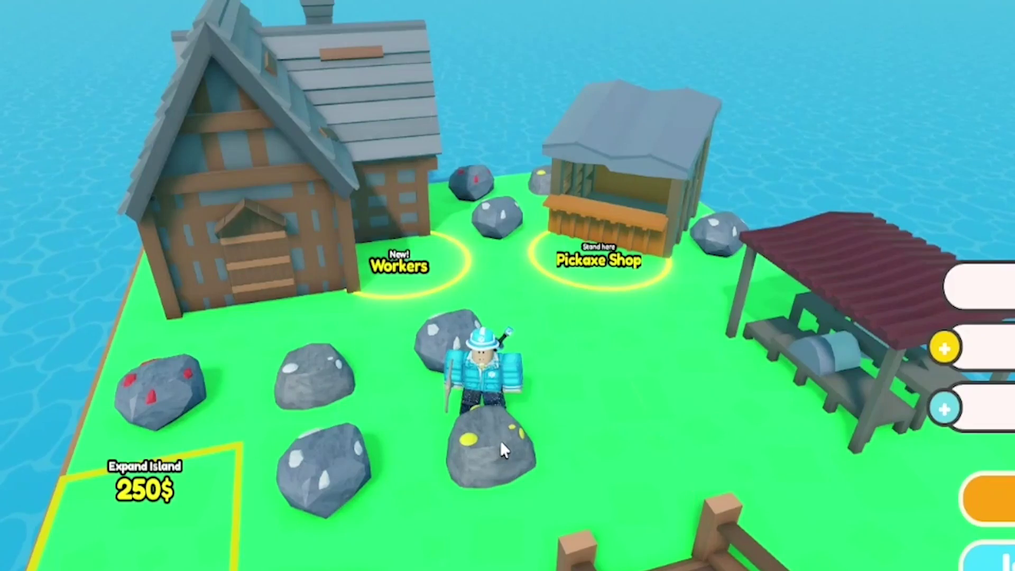
click(503, 375)
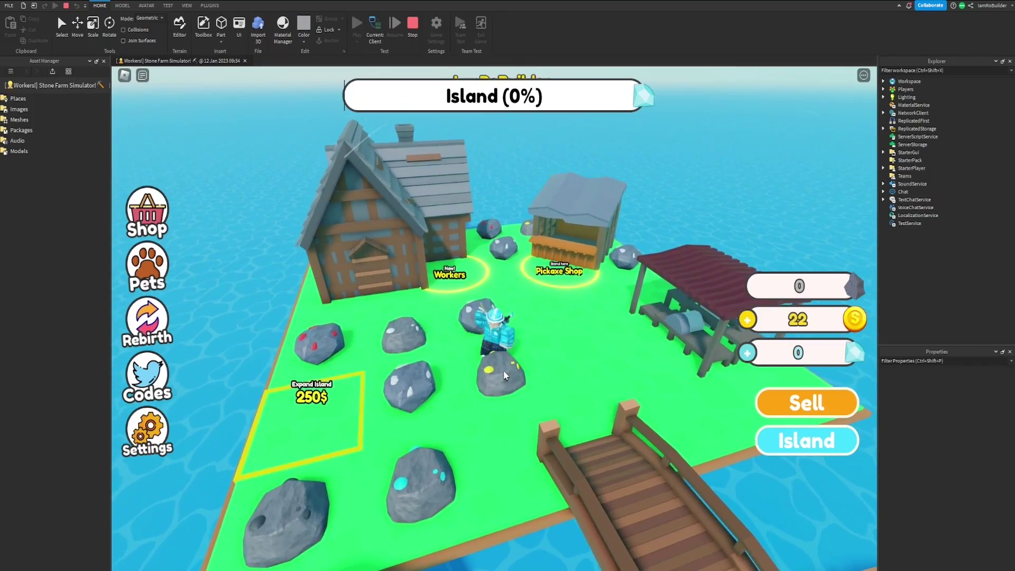
click(503, 376)
click(461, 369)
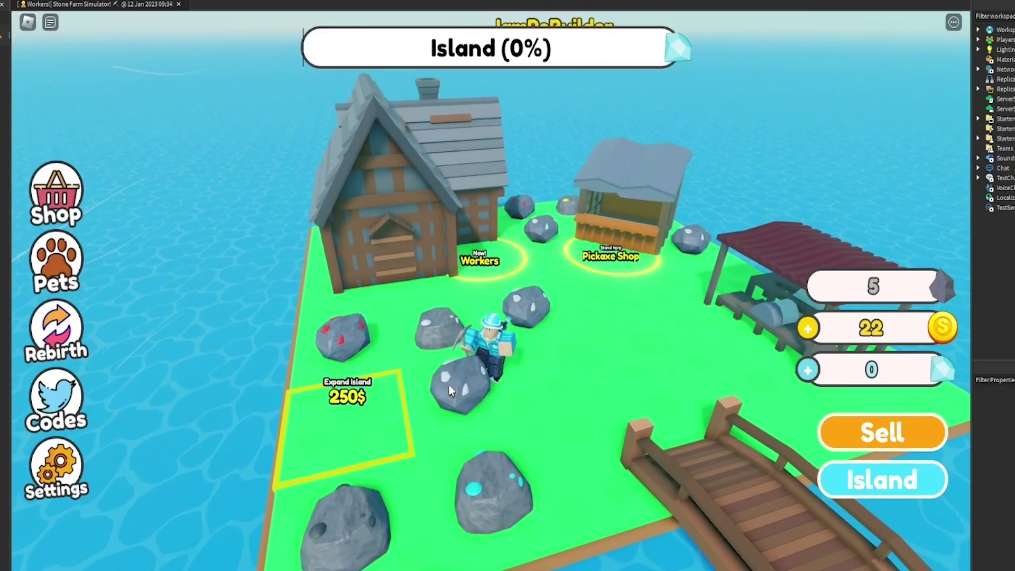
click(461, 369)
click(449, 386)
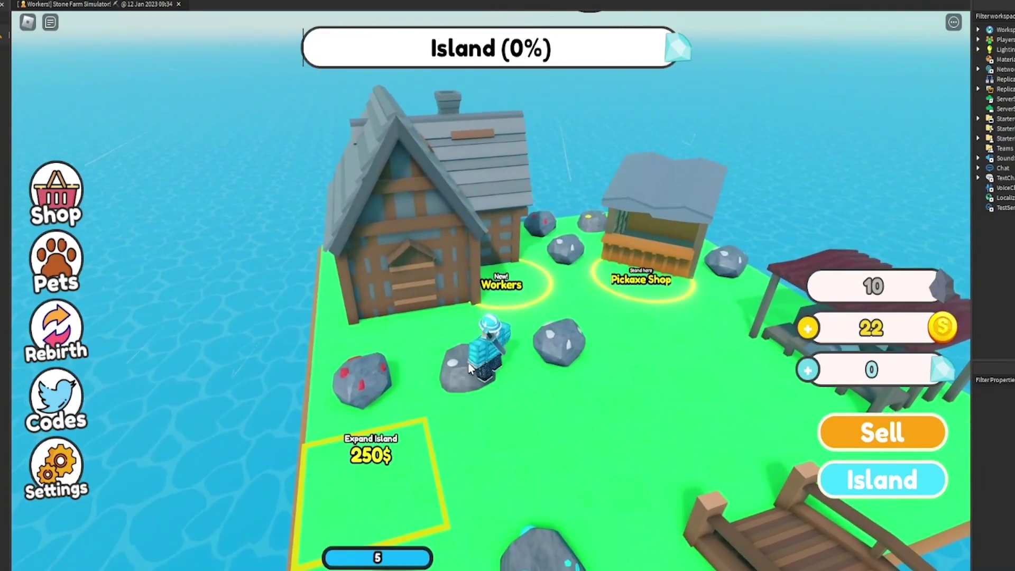
click(659, 195)
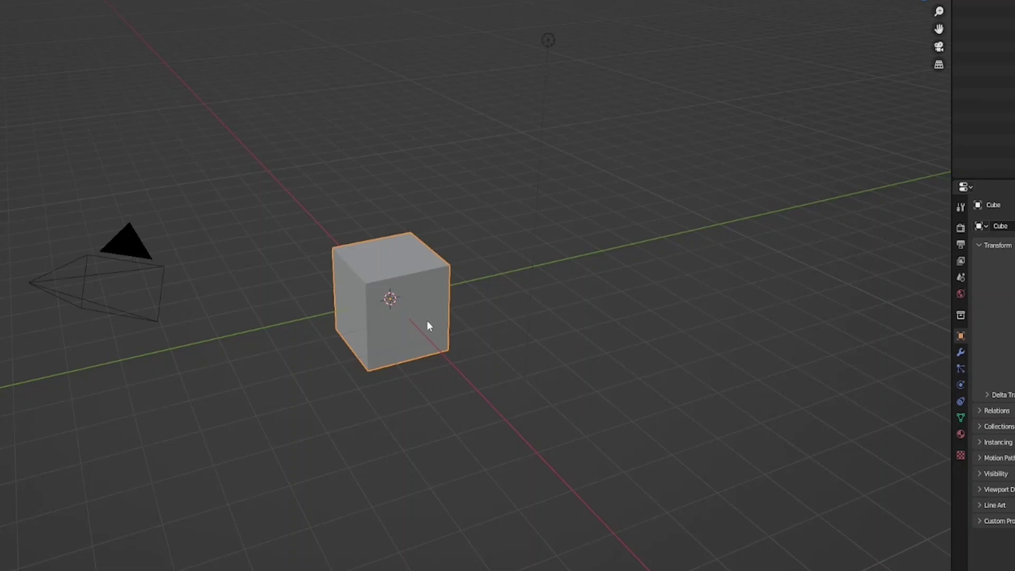
- Delete the default camera and light from the Blender scene
scroll(433, 320, down, 3)
drag(426, 103, 520, 199)
shift+drag(194, 270, 347, 360)
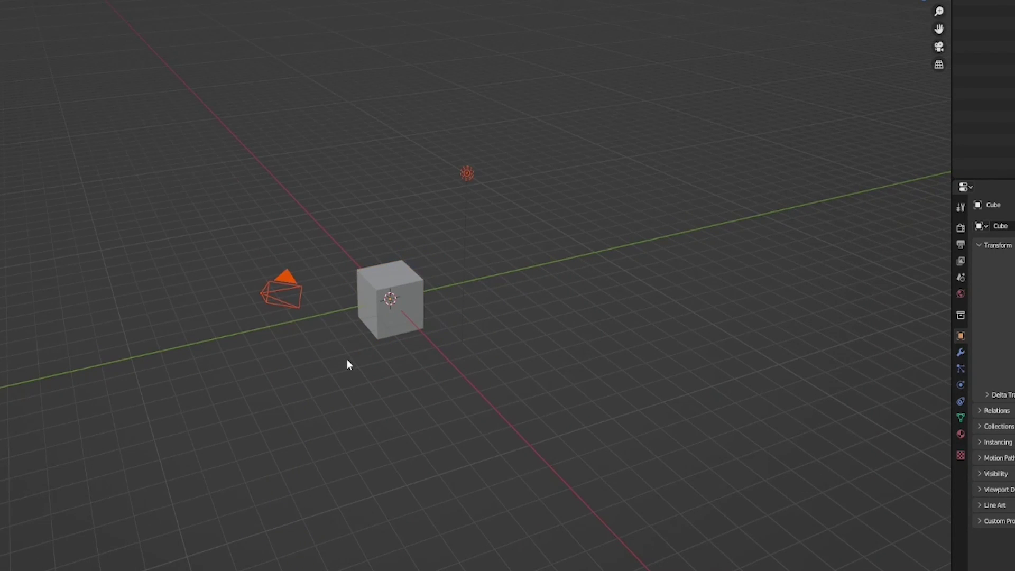
key(Delete)
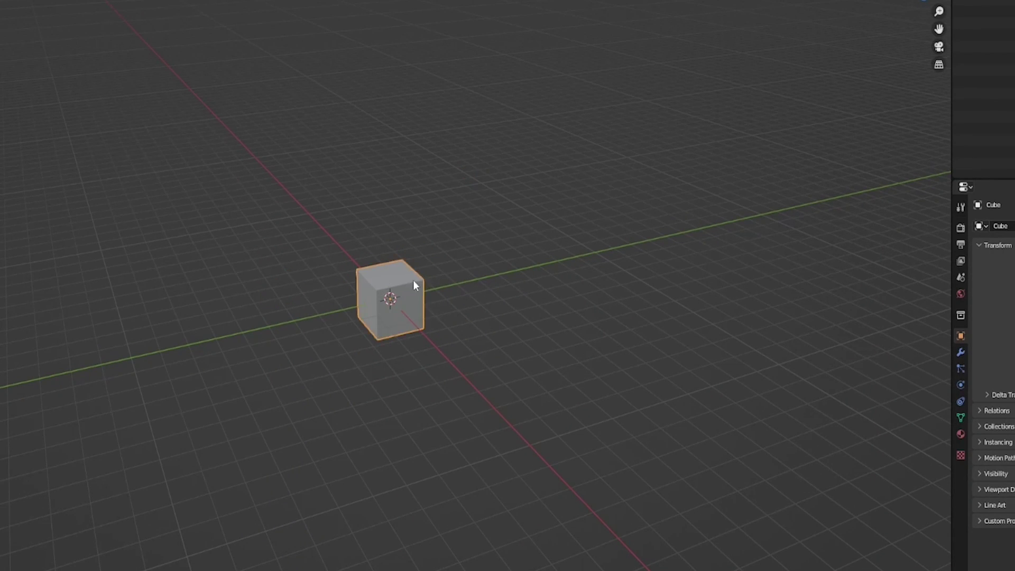
- Add a Subdivision Surface modifier to round the cube into a sphere
scroll(430, 299, up, 8)
click(961, 352)
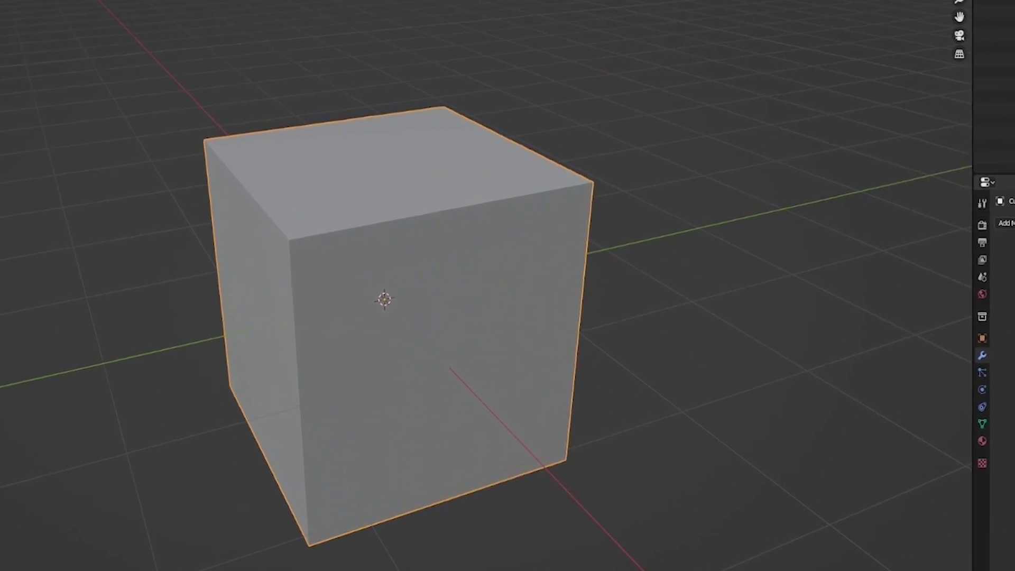
click(1004, 222)
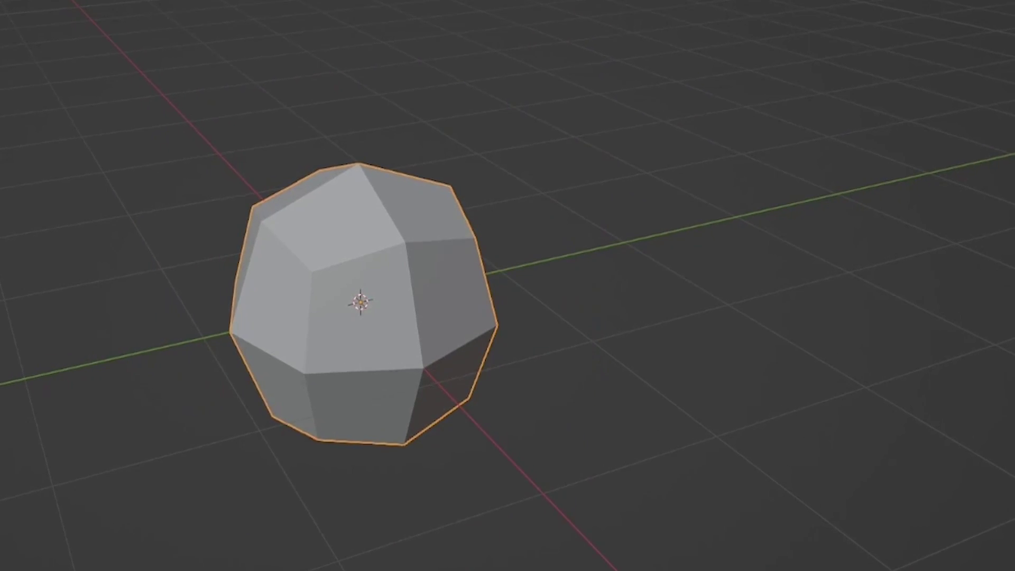
click(999, 279)
click(999, 279)
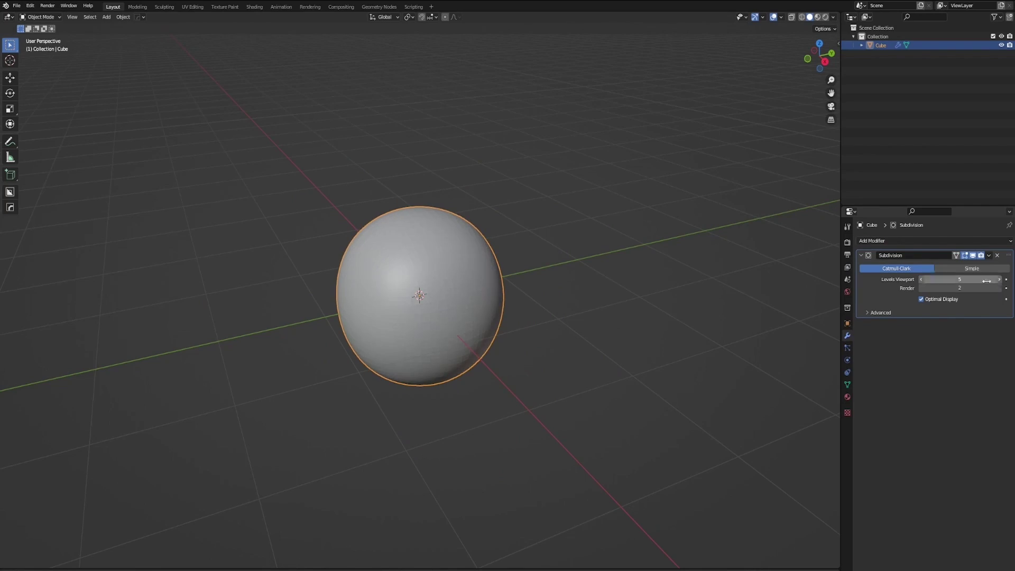
right_click(467, 334)
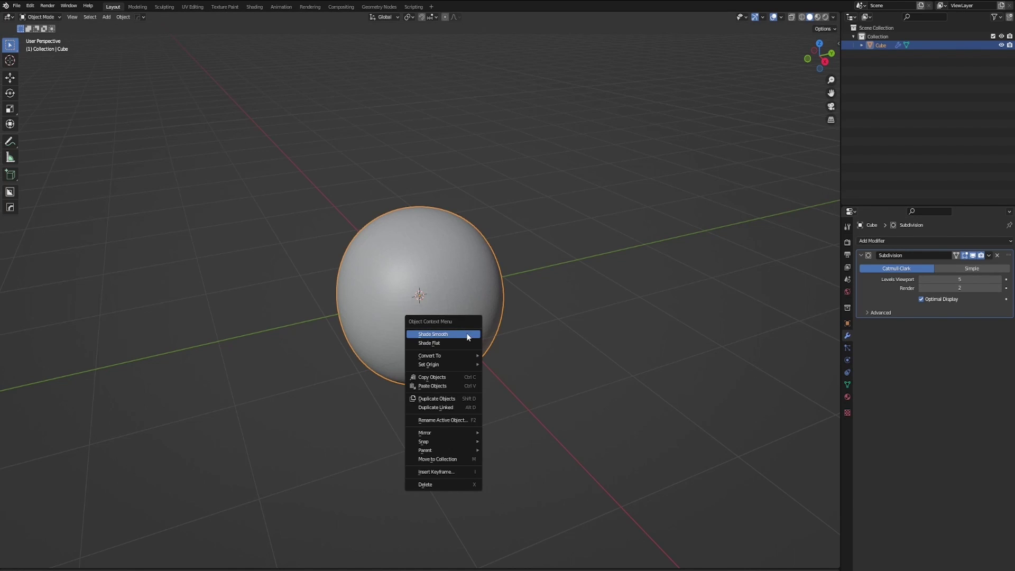
- Check the mesh's Auto Smooth normals, then apply the level-5 Subdivision modifier permanently
click(848, 385)
click(873, 410)
click(921, 423)
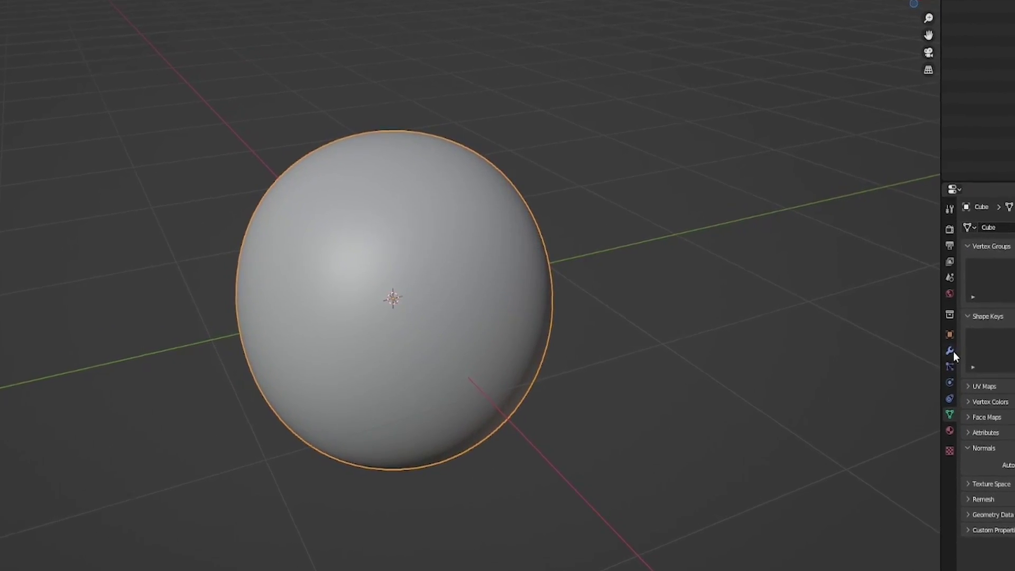
click(911, 344)
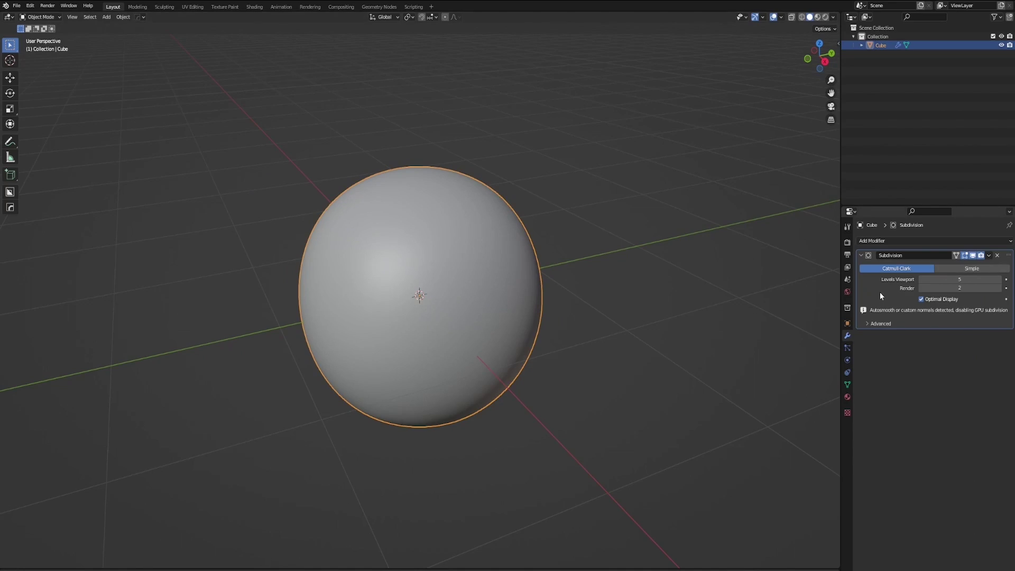
key(ctrl+x)
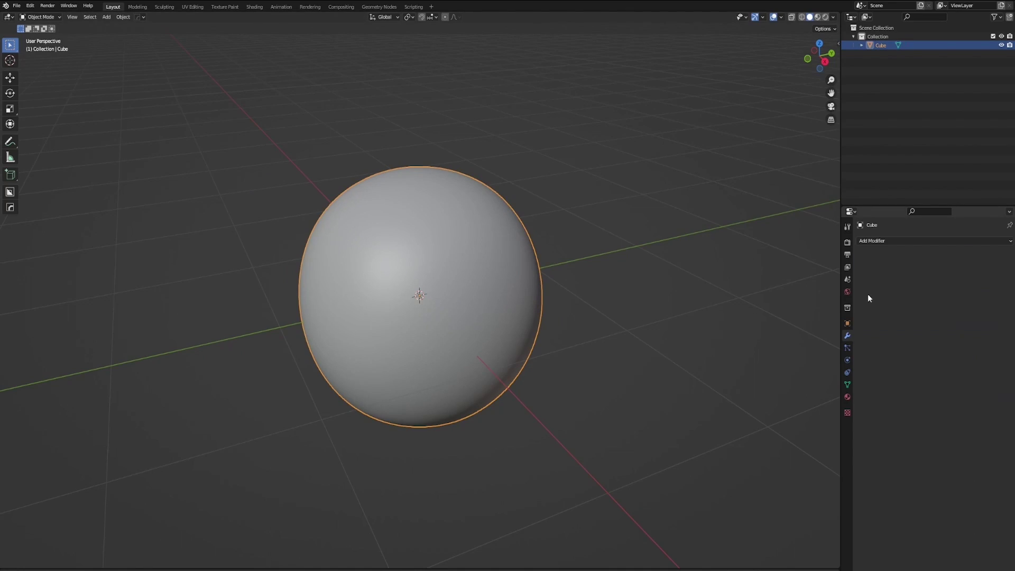
- Add a Displace modifier with a new texture and set the texture type to Voronoi
click(890, 242)
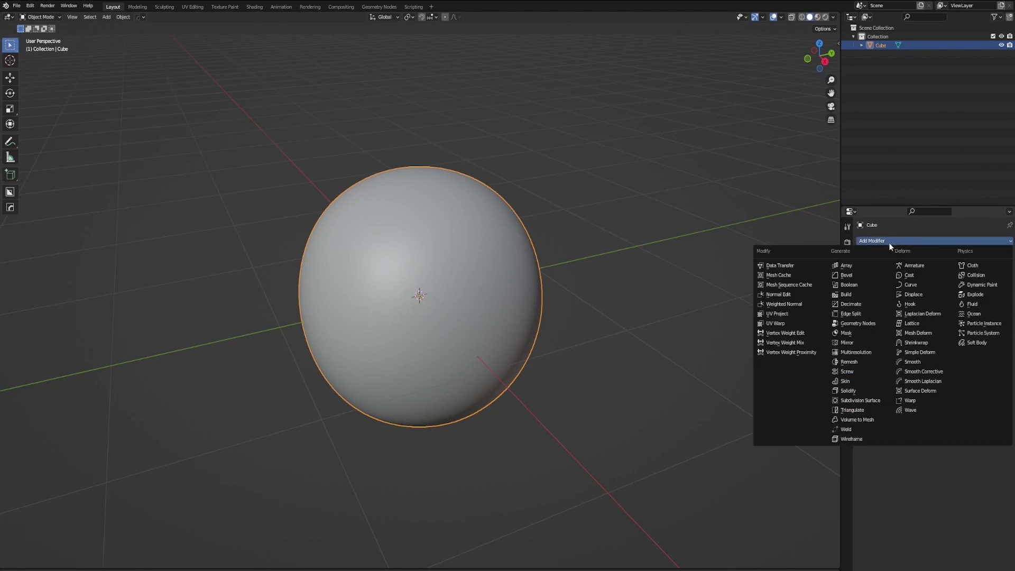
click(917, 296)
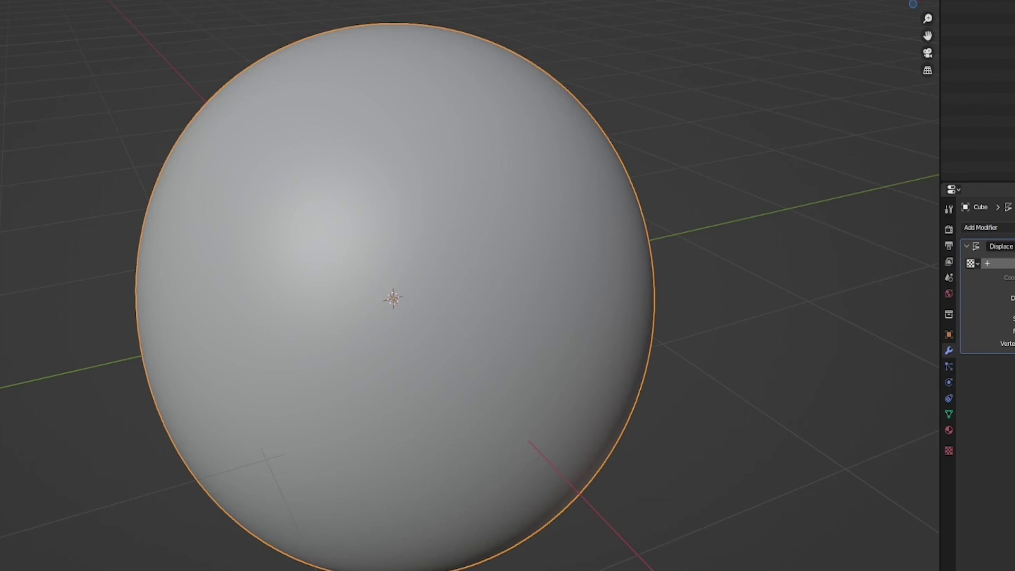
click(987, 262)
click(948, 451)
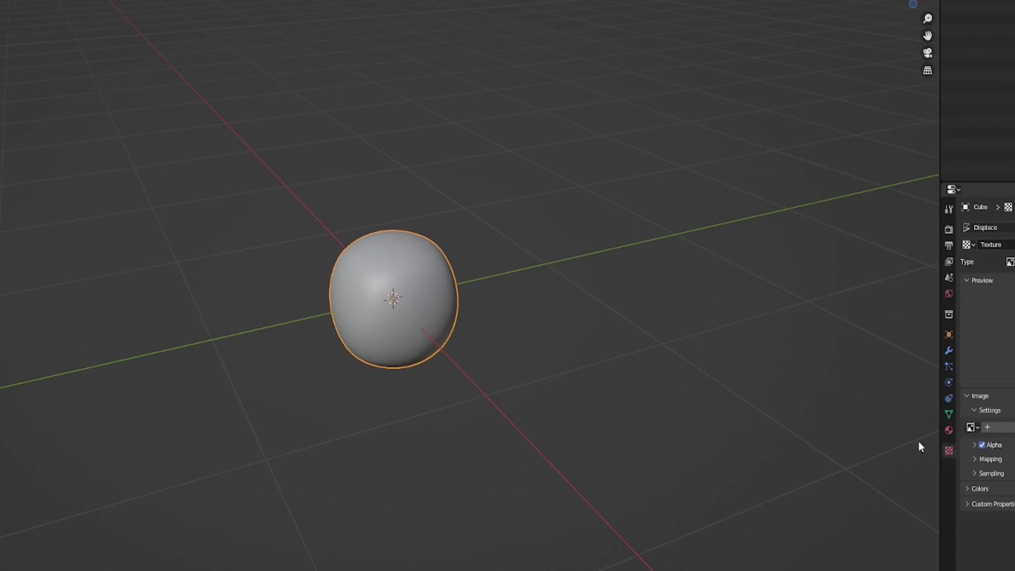
click(1010, 262)
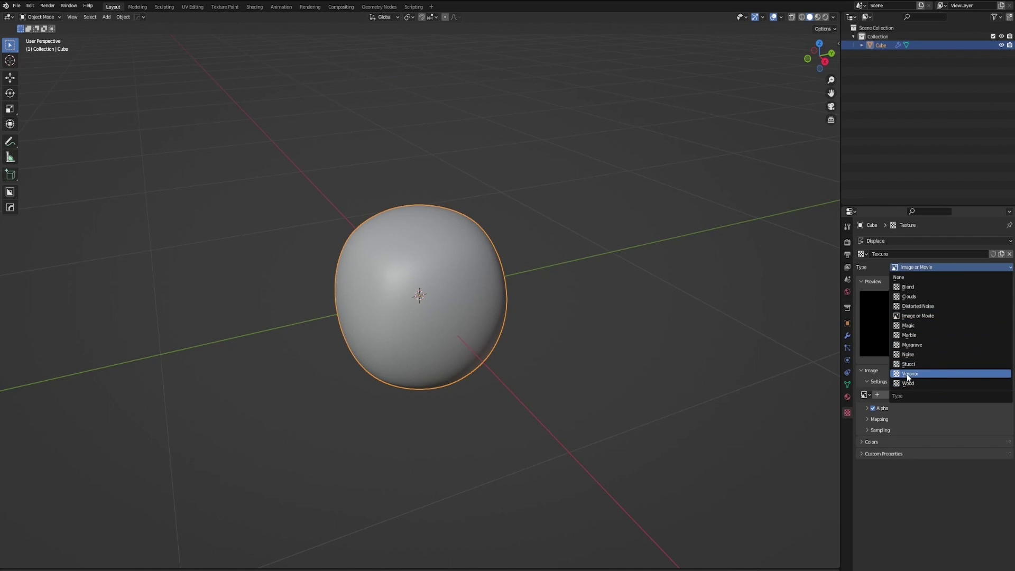
click(920, 374)
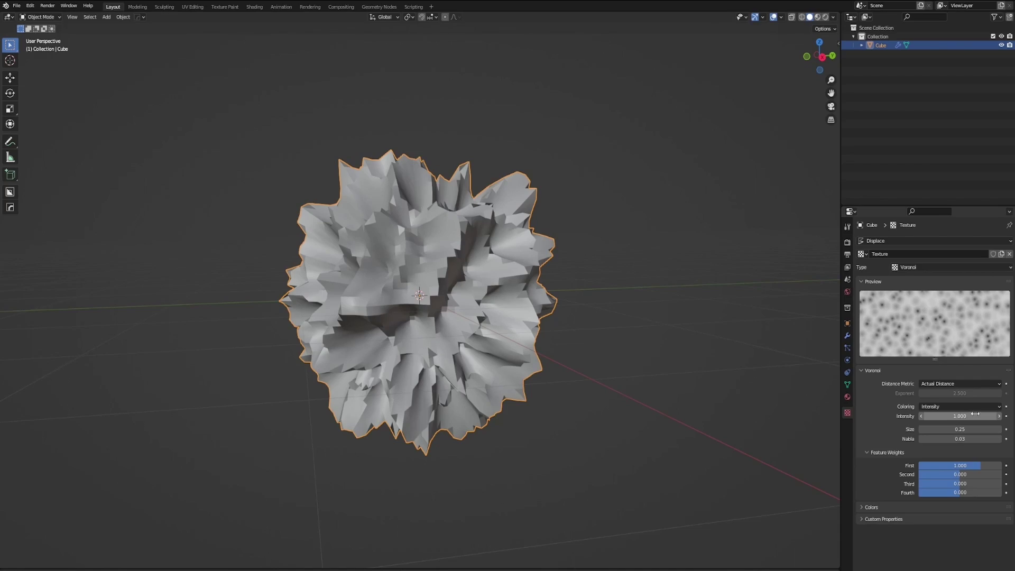
- Set the Voronoi texture to intensity 0.110 and size 0.77 for a smoother boulder
mouse_move(976, 414)
mouse_down()
mouse_move(935, 416)
mouse_move(994, 416)
mouse_move(930, 416)
mouse_move(972, 416)
mouse_up()
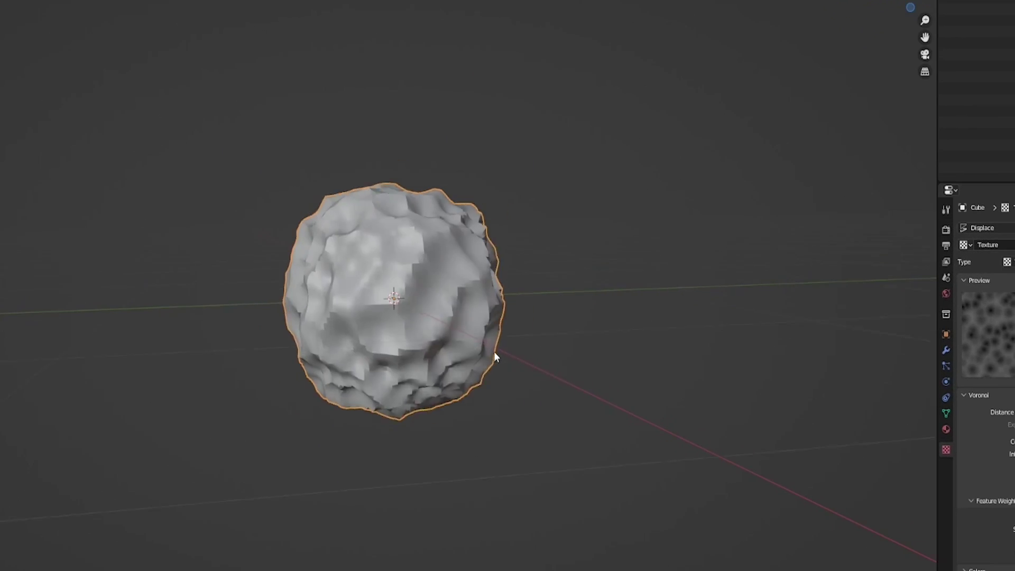
scroll(600, 372, up, 5)
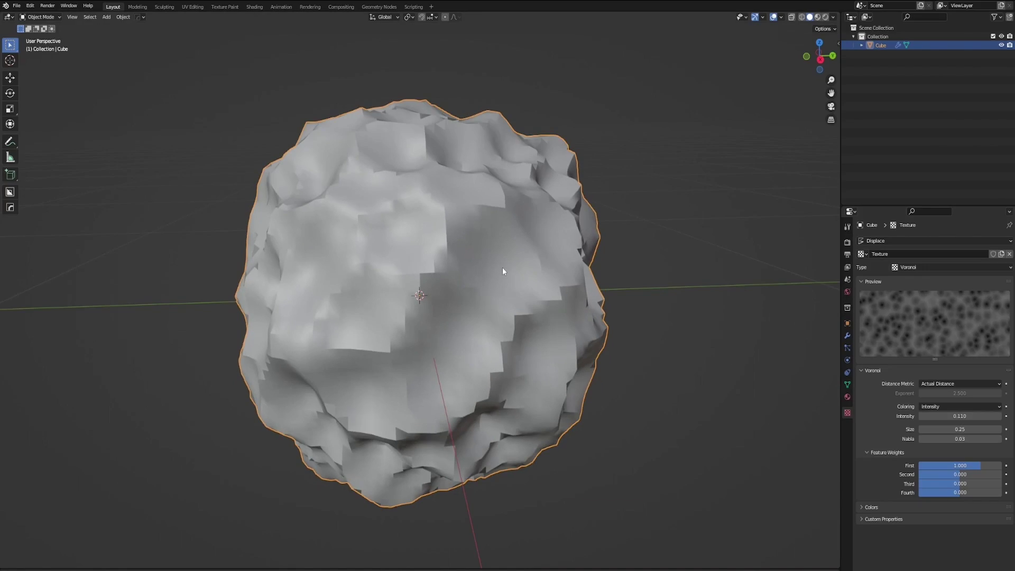
mouse_move(502, 267)
middle_down()
mouse_move(417, 235)
mouse_move(363, 233)
mouse_move(266, 280)
mouse_move(511, 268)
middle_up()
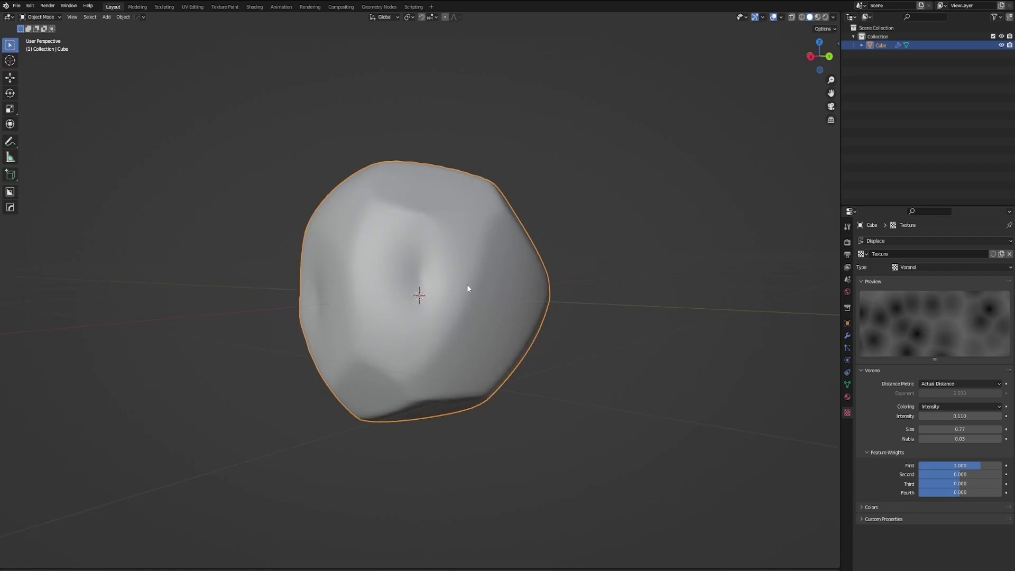
middle_drag(469, 287, 420, 215)
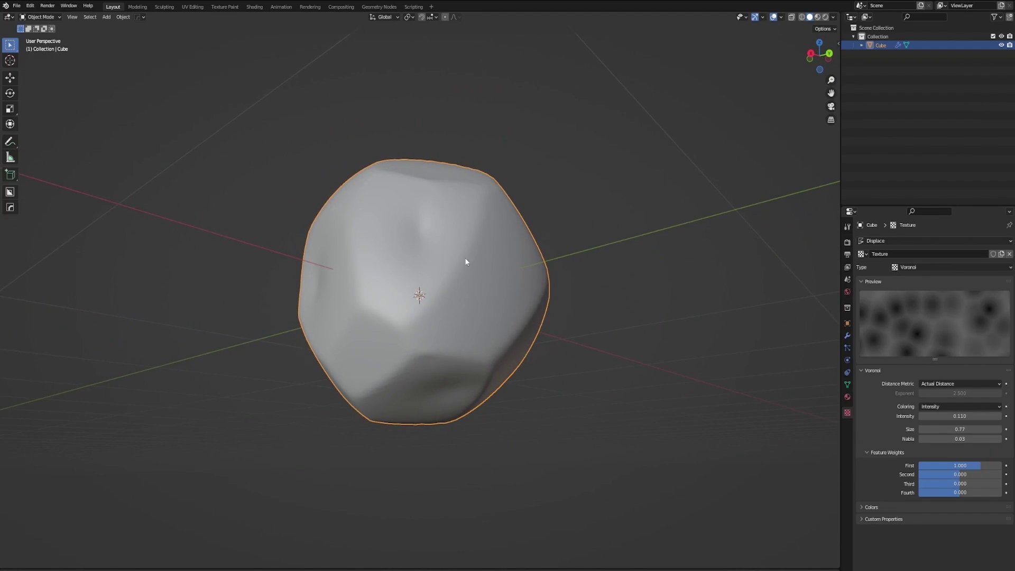
middle_drag(466, 262, 496, 290)
scroll(492, 289, down, 4)
key(shift+d)
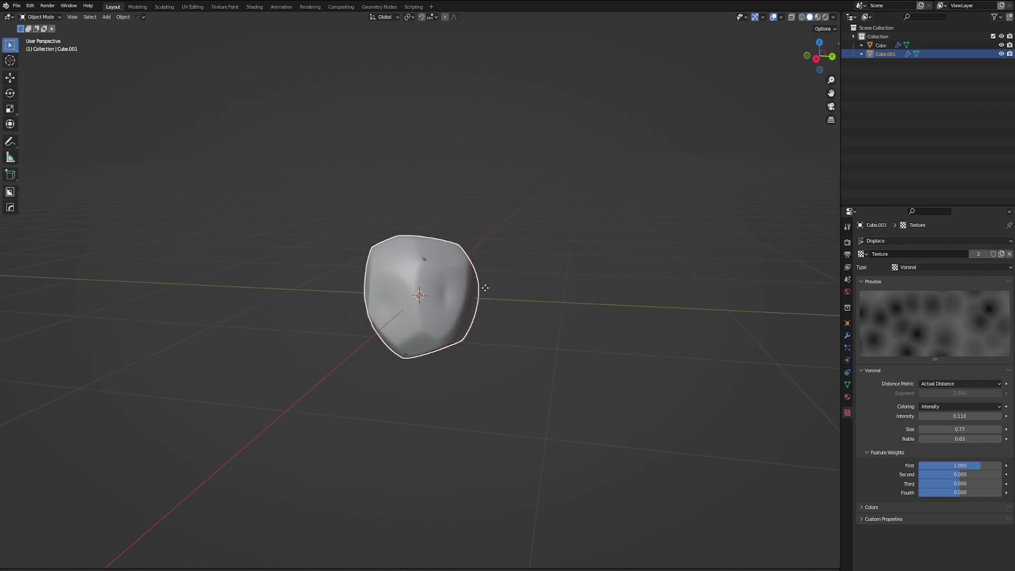
right_click(484, 287)
key(g)
key(y)
click(514, 280)
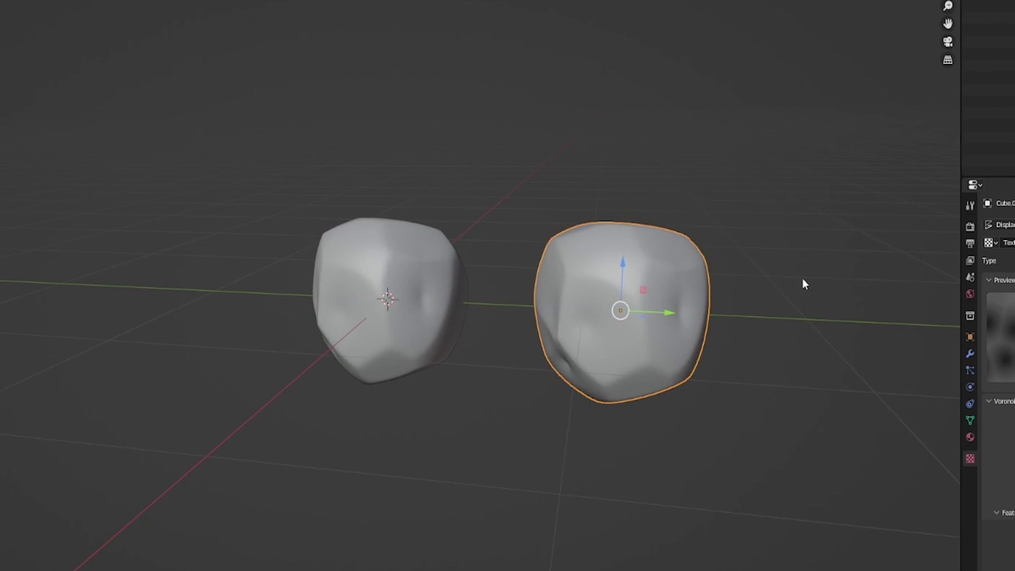
key(s)
key(z)
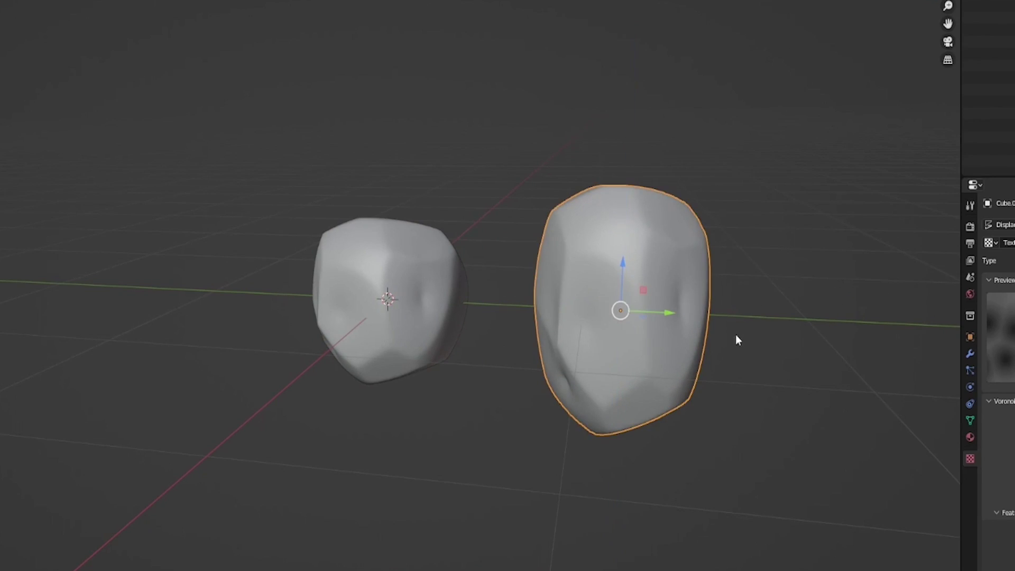
key(shift+d)
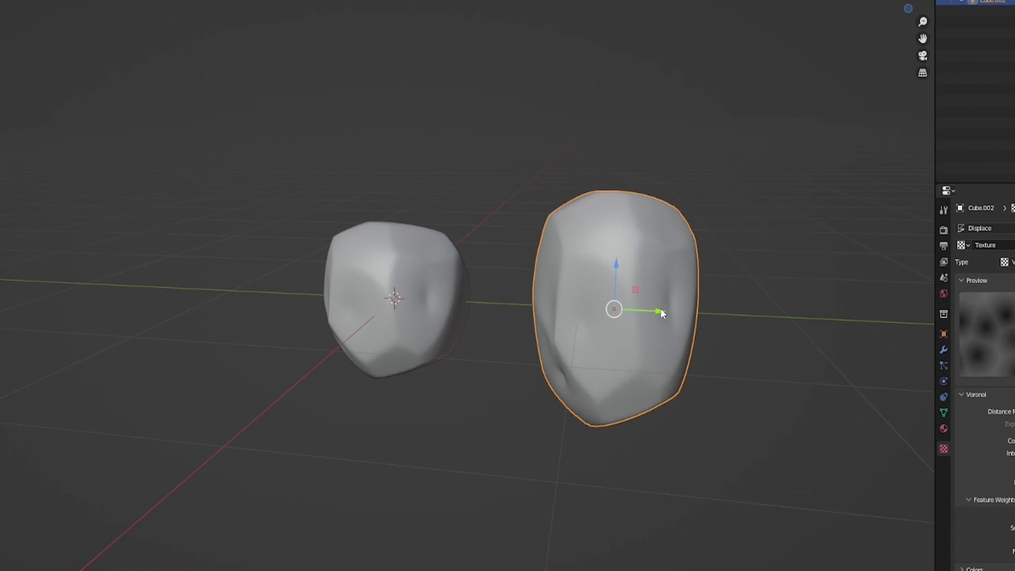
key(g)
key(y)
click(367, 273)
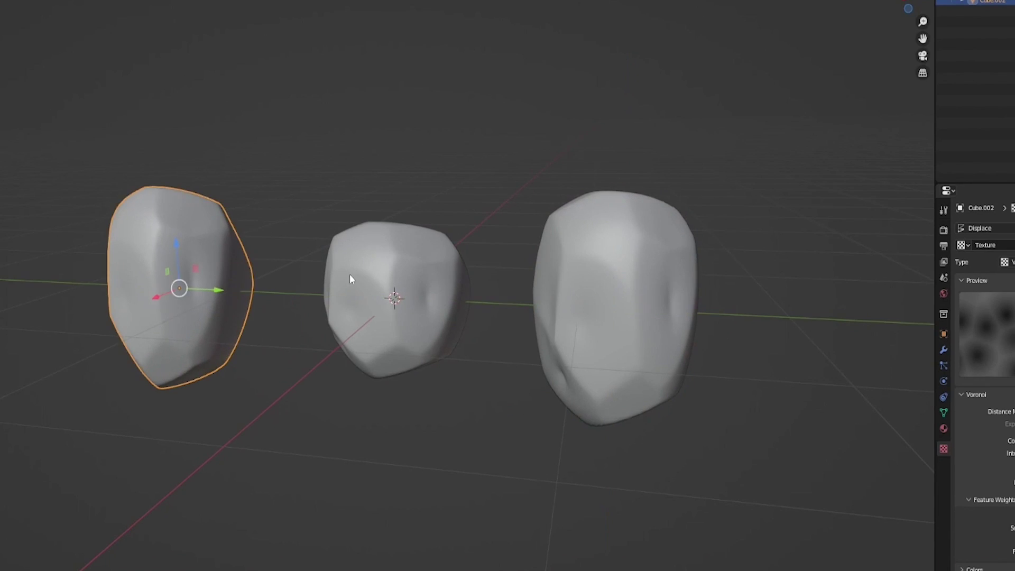
key(s)
key(z)
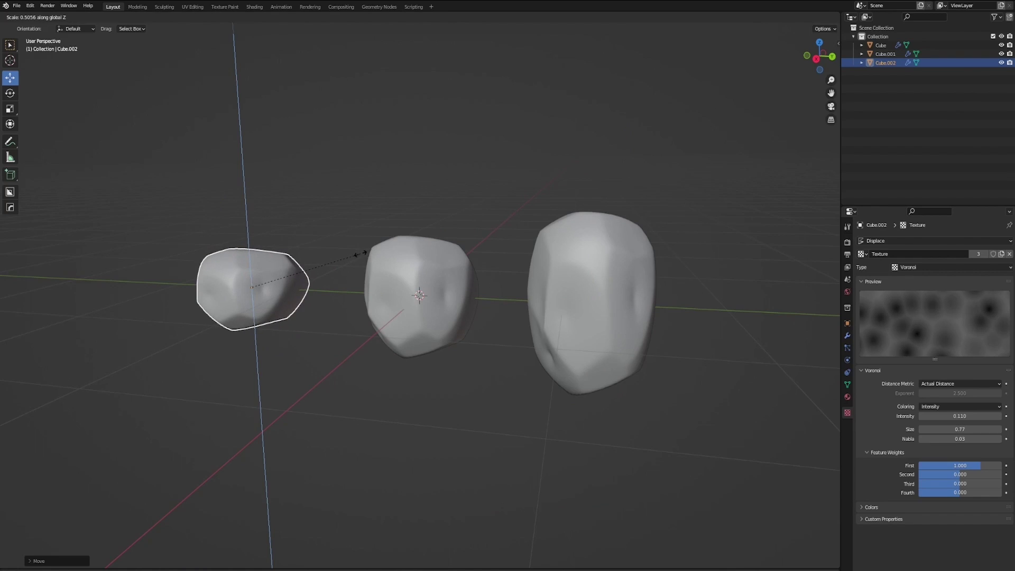
click(361, 255)
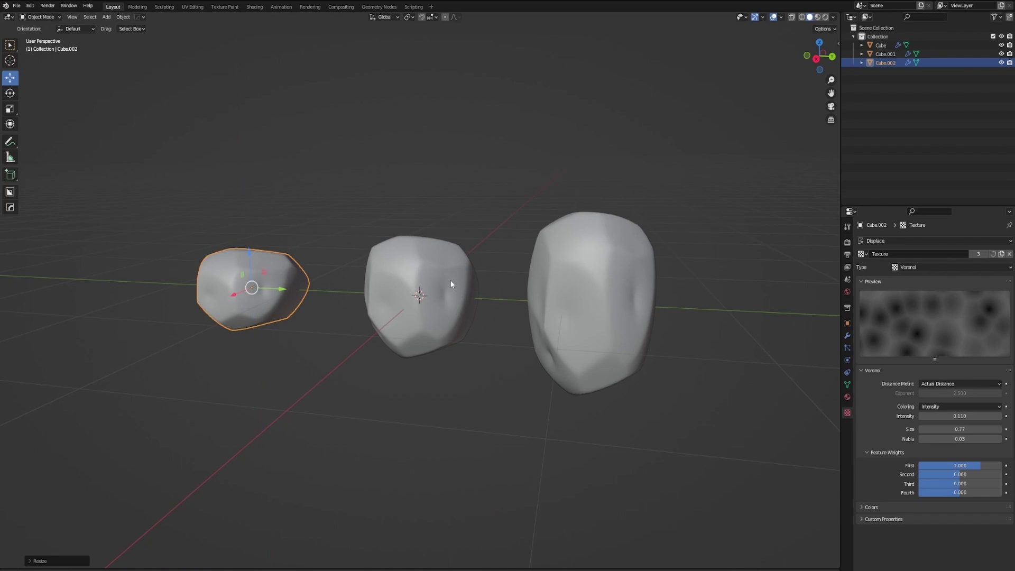
key(r)
middle_drag(256, 262, 569, 276)
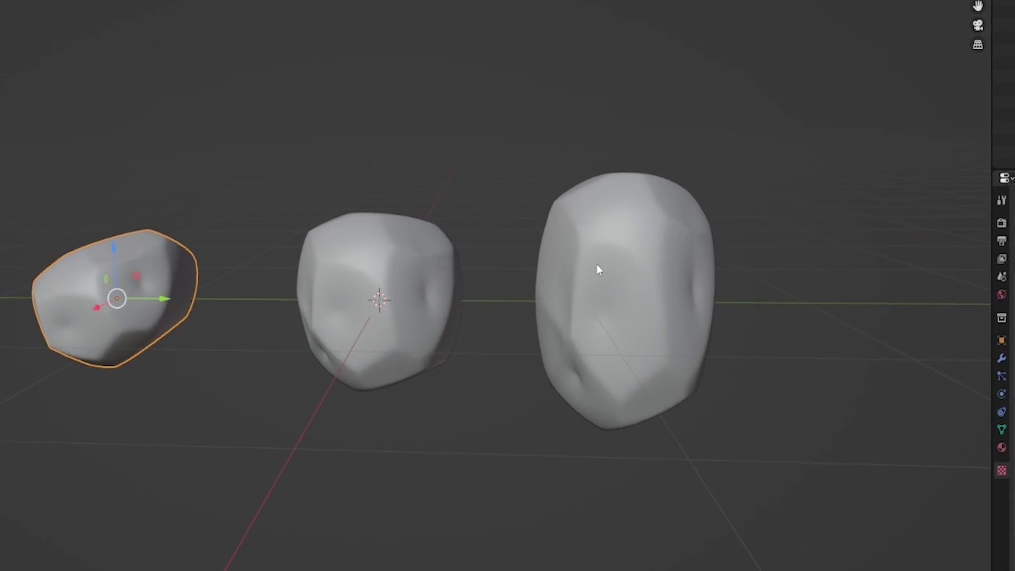
click(597, 270)
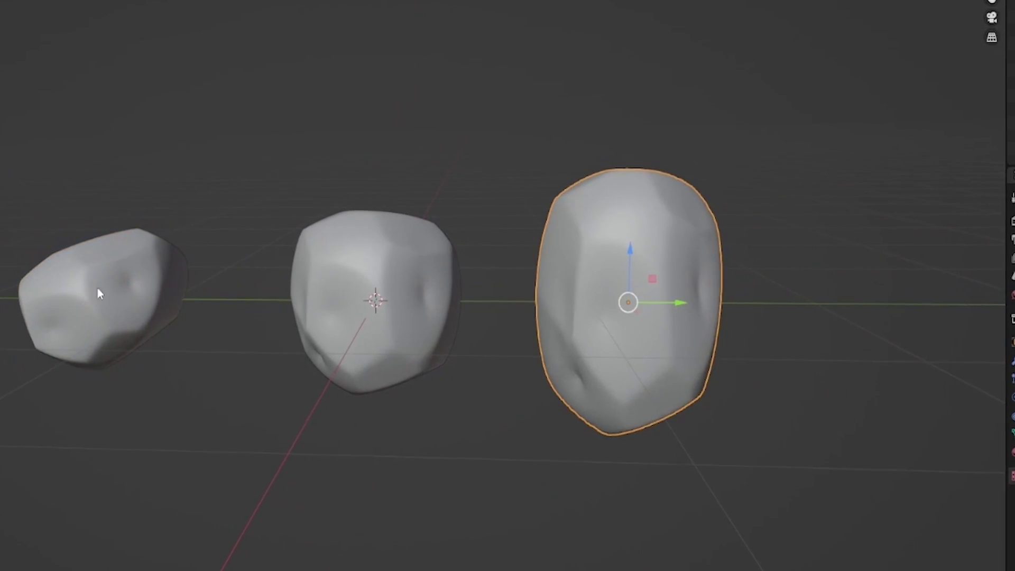
shift+click(85, 287)
key(Delete)
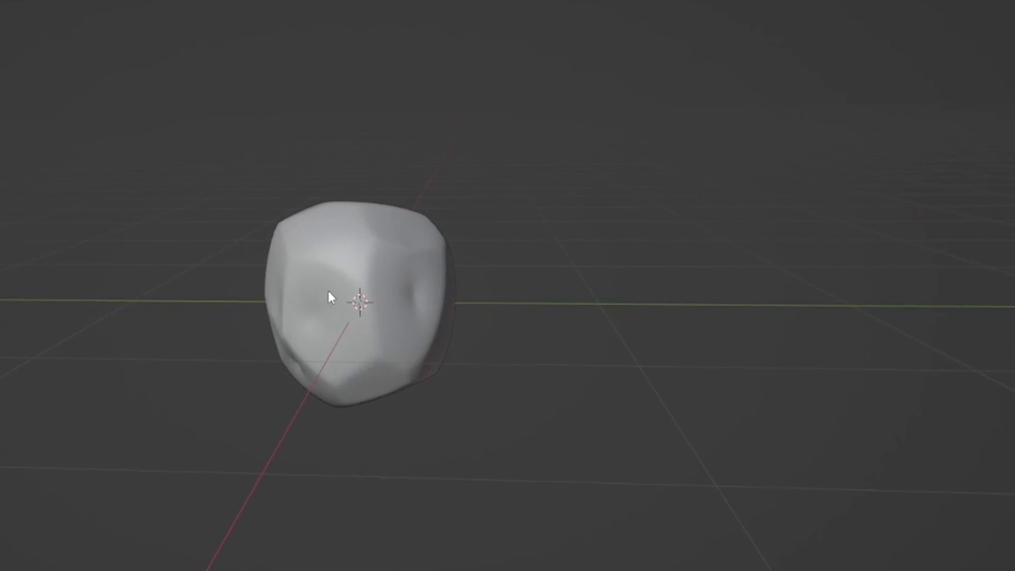
middle_drag(502, 332, 641, 319)
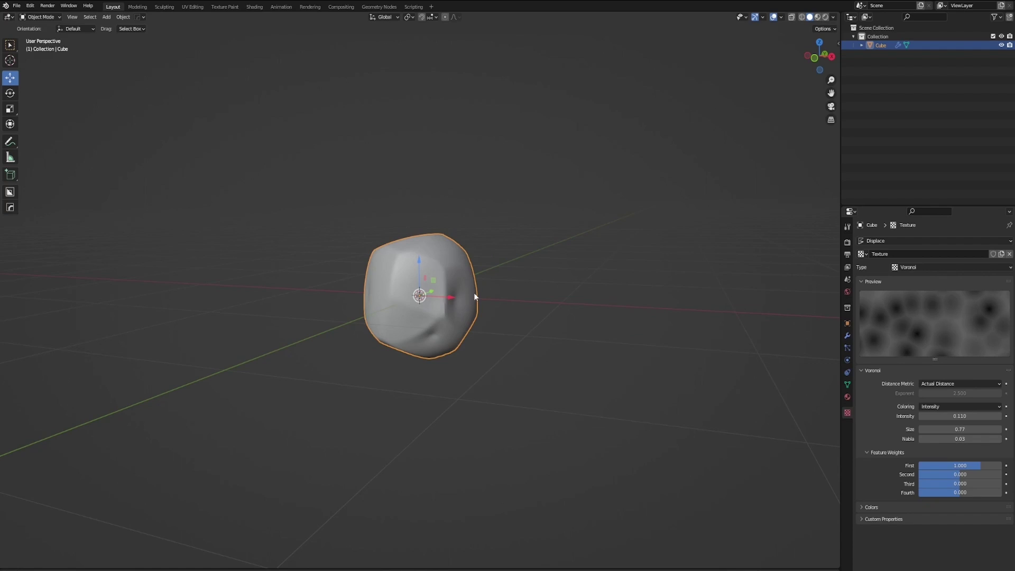
- Apply the Displace modifier to the rock mesh and inspect its geometry in Edit Mode
mouse_move(473, 293)
middle_down()
mouse_move(626, 308)
mouse_move(401, 286)
middle_up()
scroll(432, 294, up, 3)
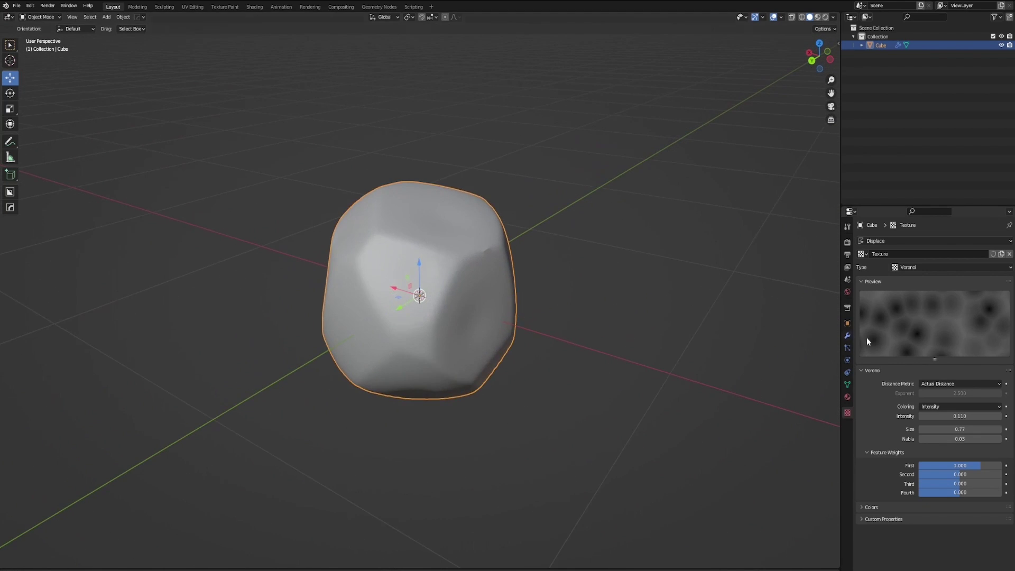
click(847, 336)
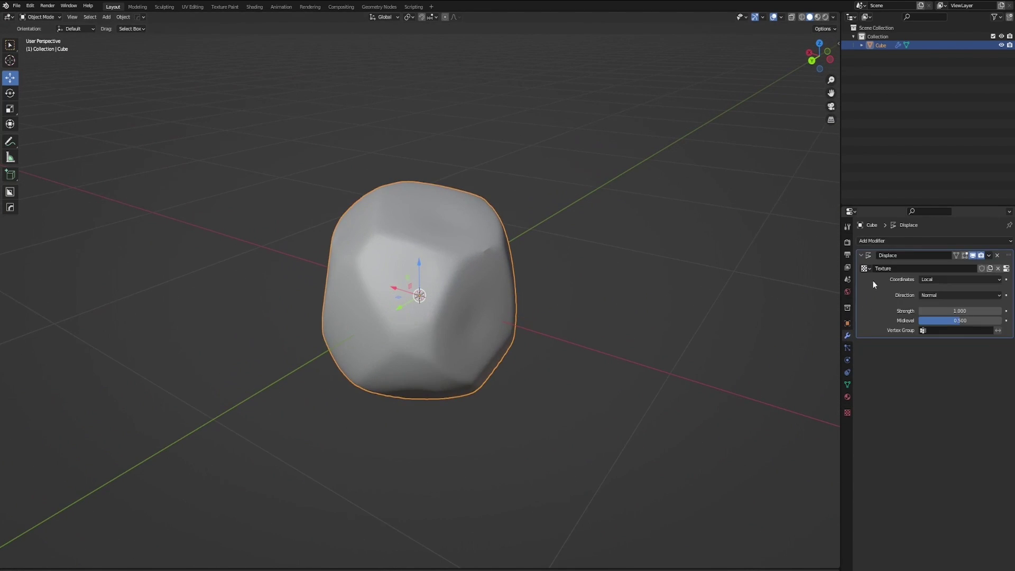
key(ctrl+a)
key(Tab)
middle_drag(608, 304, 482, 293)
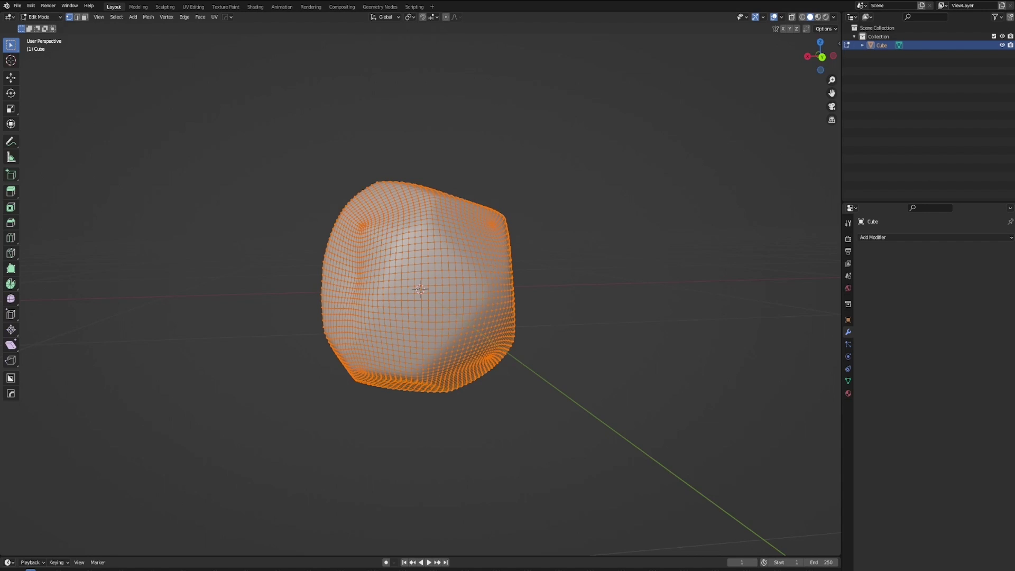
middle_drag(524, 448, 548, 275)
key(Tab)
- Add a Decimate modifier to the rock with a ratio of 0.5
click(883, 239)
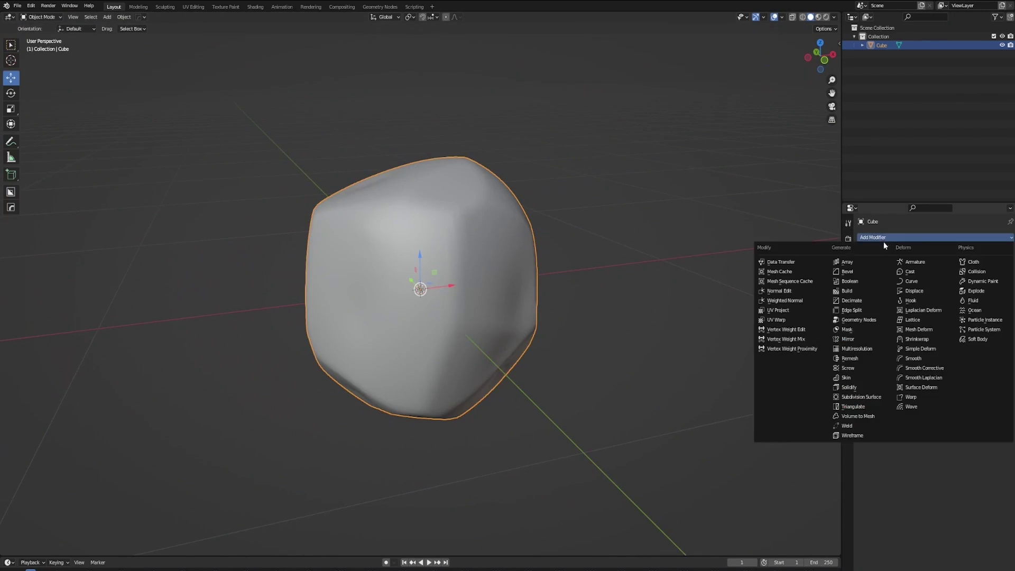
click(878, 308)
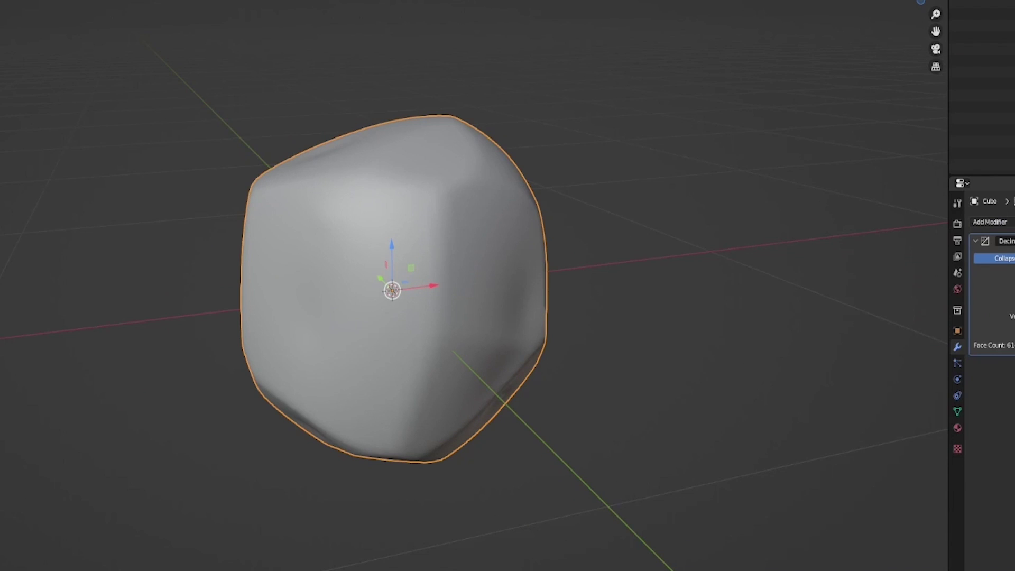
double_click(969, 276)
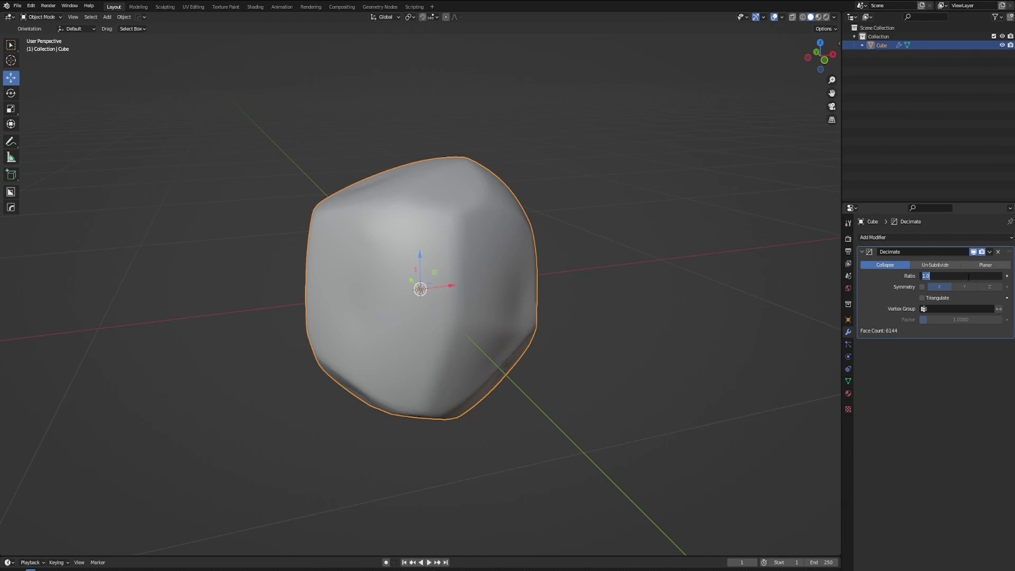
middle_drag(547, 284, 631, 310)
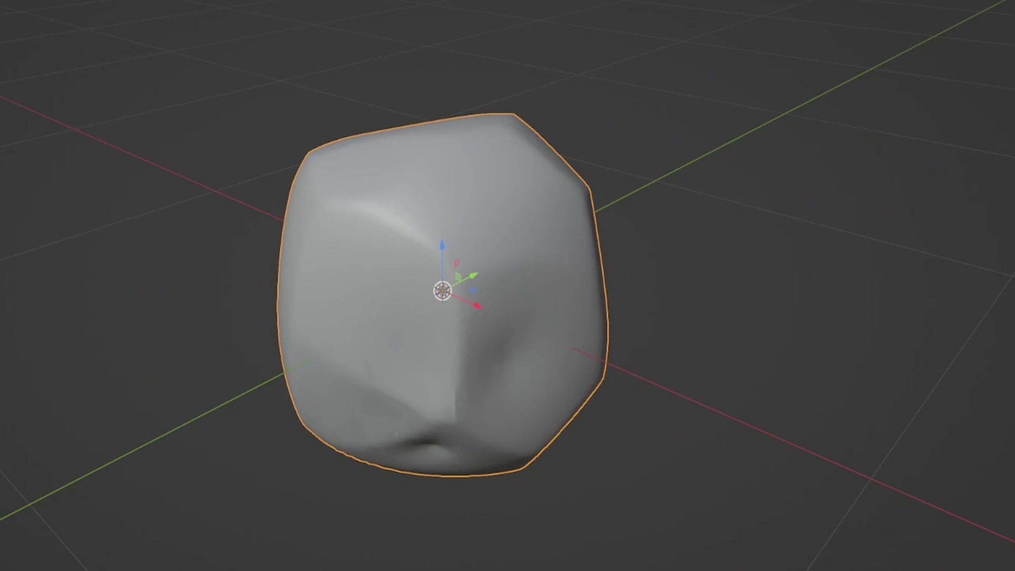
key(Tab)
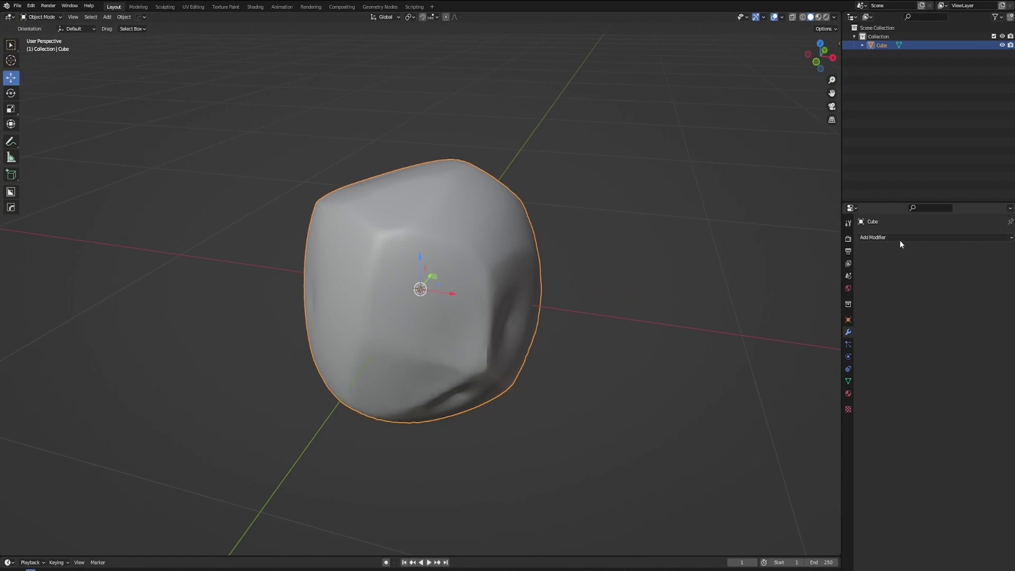
- Slide the five small crystal, plank and sphere pieces left along Y above the rock
click(902, 238)
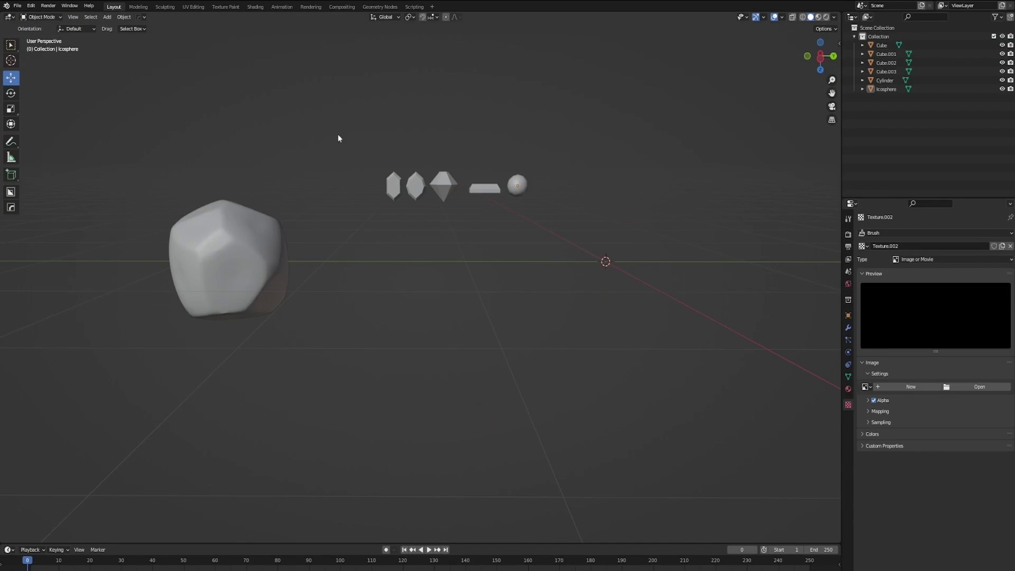
drag(339, 139, 566, 227)
drag(486, 187, 247, 189)
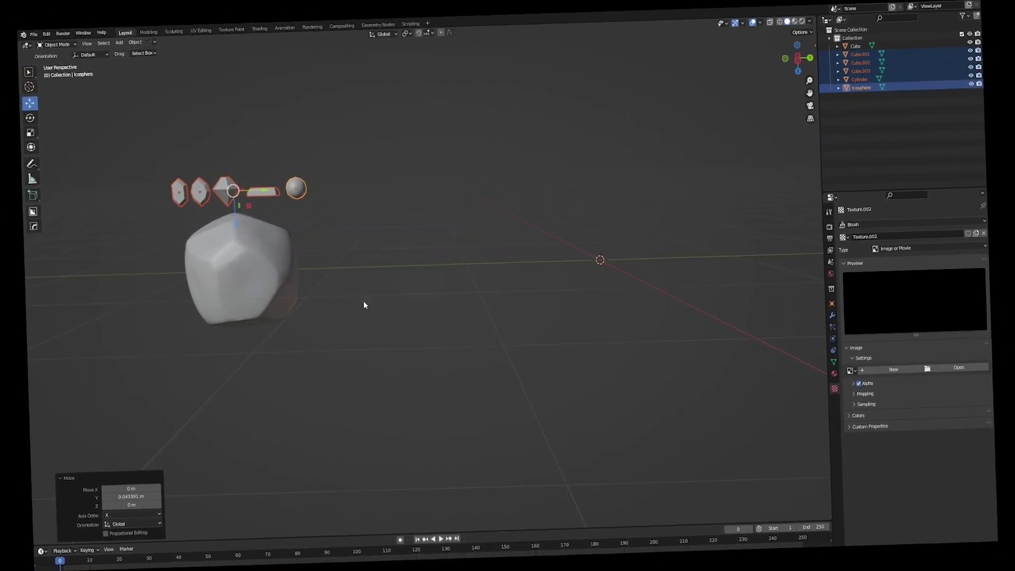
drag(83, 139, 294, 297)
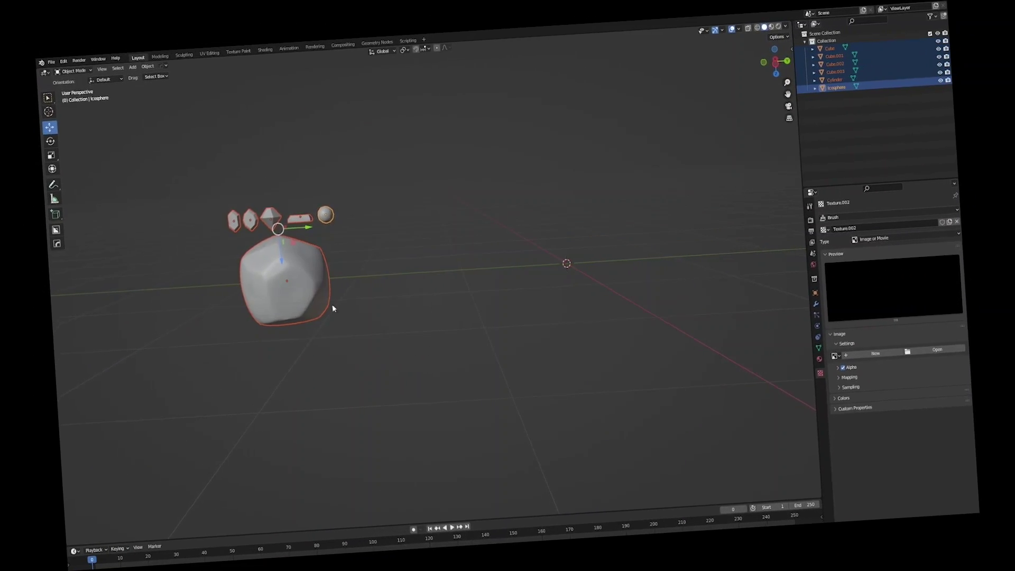
scroll(332, 308, down, 2)
click(381, 309)
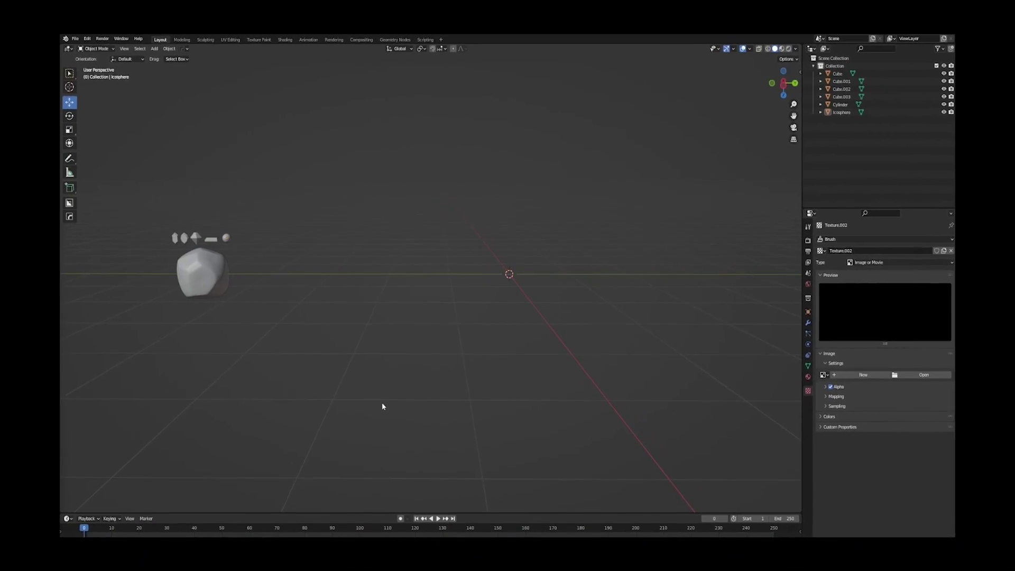
- Add a cube scaled to about 0.148 and stretch its end face into a long block
key(shift+a)
mouse_move(494, 296)
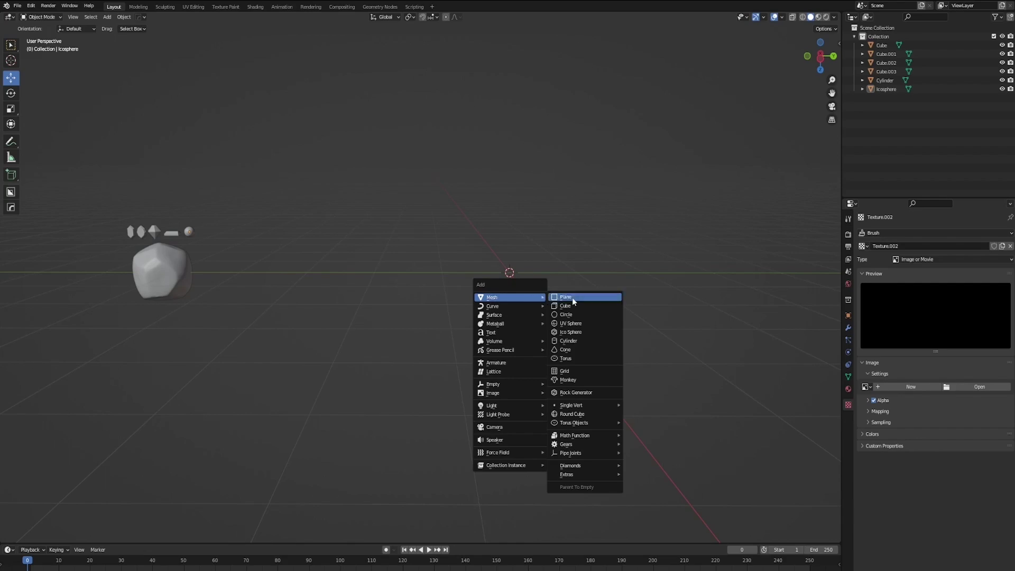
click(578, 306)
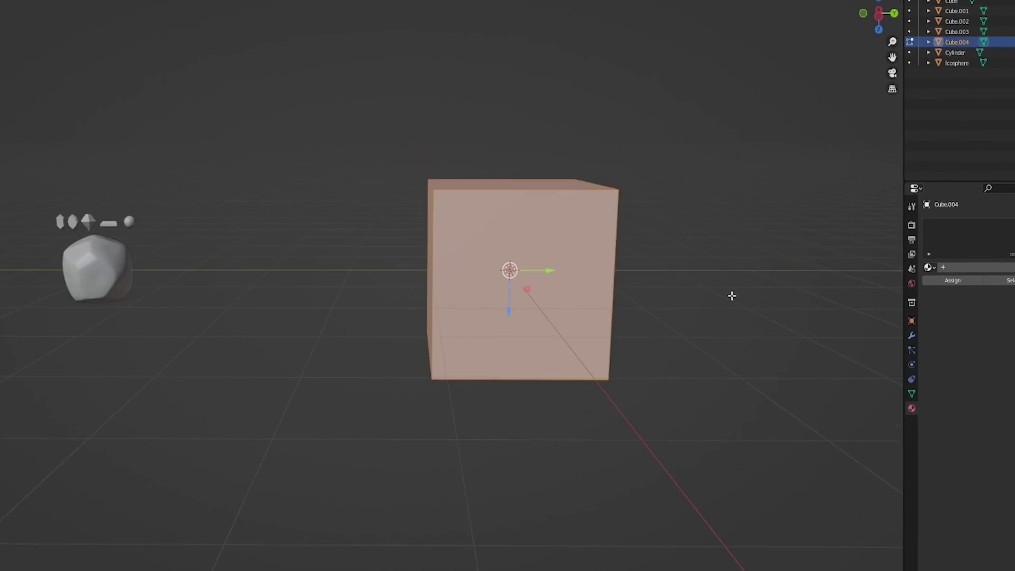
key(s)
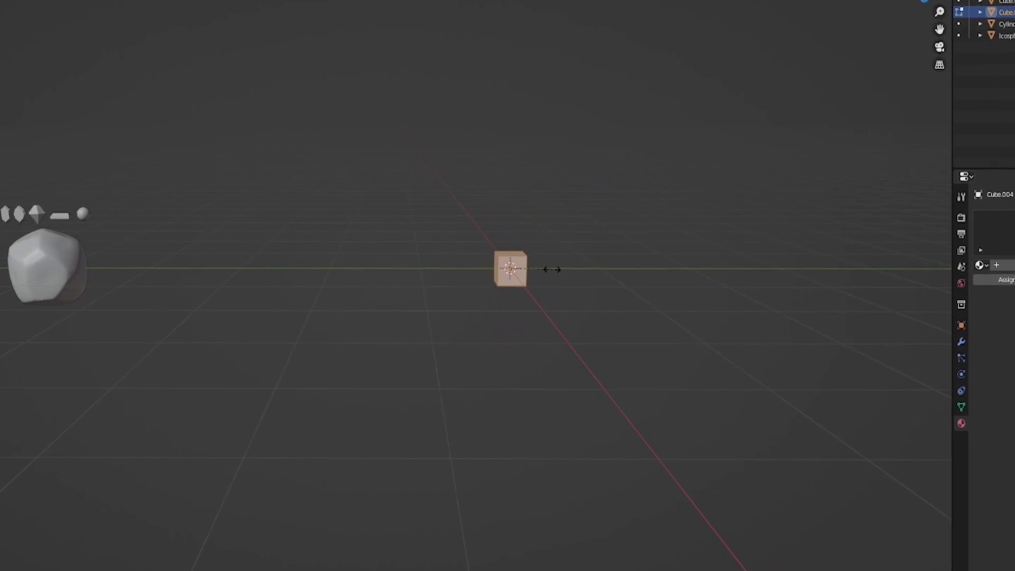
click(534, 280)
shift+middle_drag(590, 251, 475, 242)
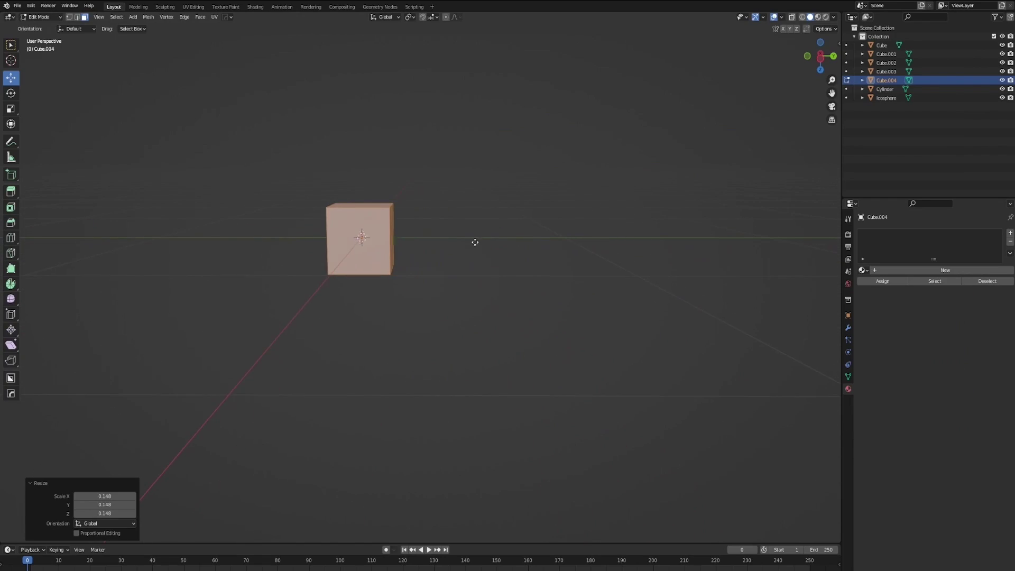
middle_drag(395, 237, 492, 249)
click(486, 248)
drag(515, 252, 549, 253)
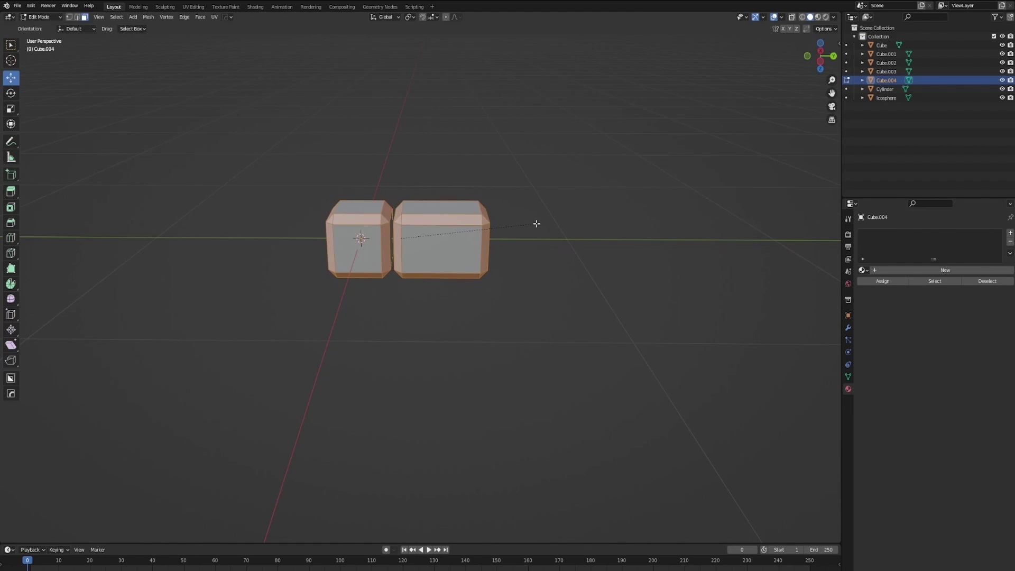
- Duplicate the block, place the copy at the row's end, and add a centred loop cut
key(a)
key(shift+d)
right_click(471, 234)
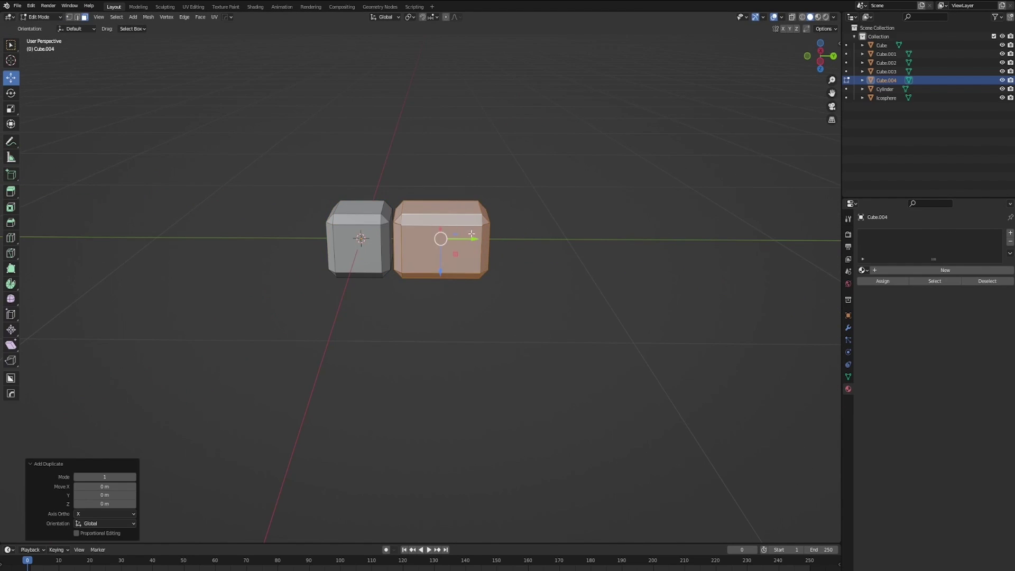
drag(472, 233, 307, 237)
key(KP_3)
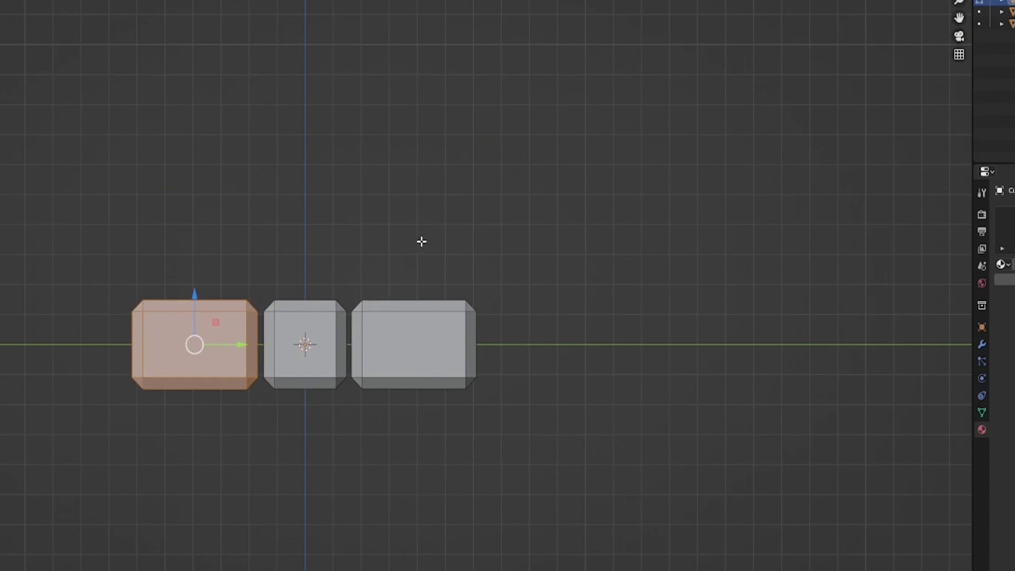
key(g)
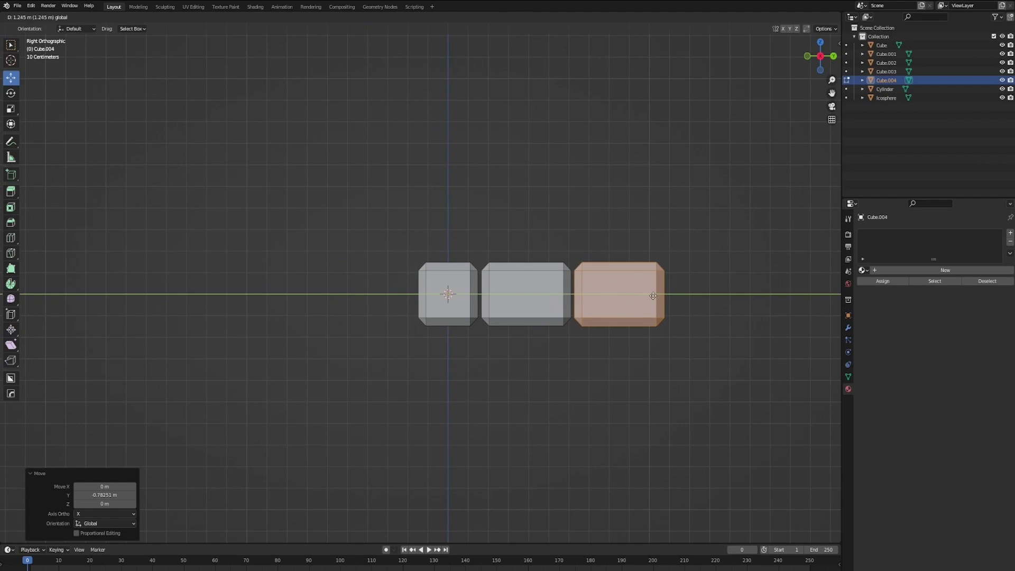
click(653, 296)
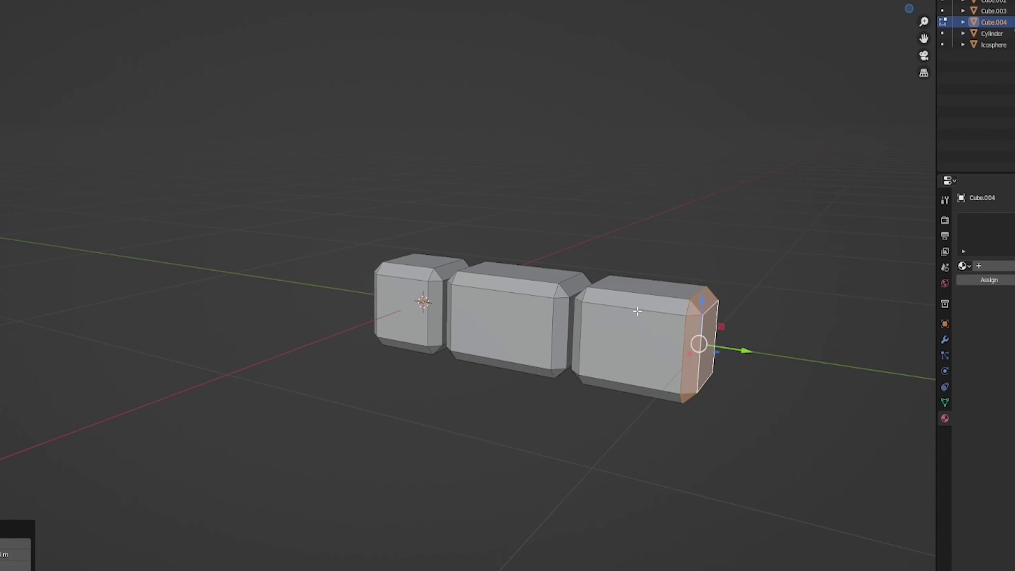
key(ctrl+r)
click(637, 311)
right_click(637, 311)
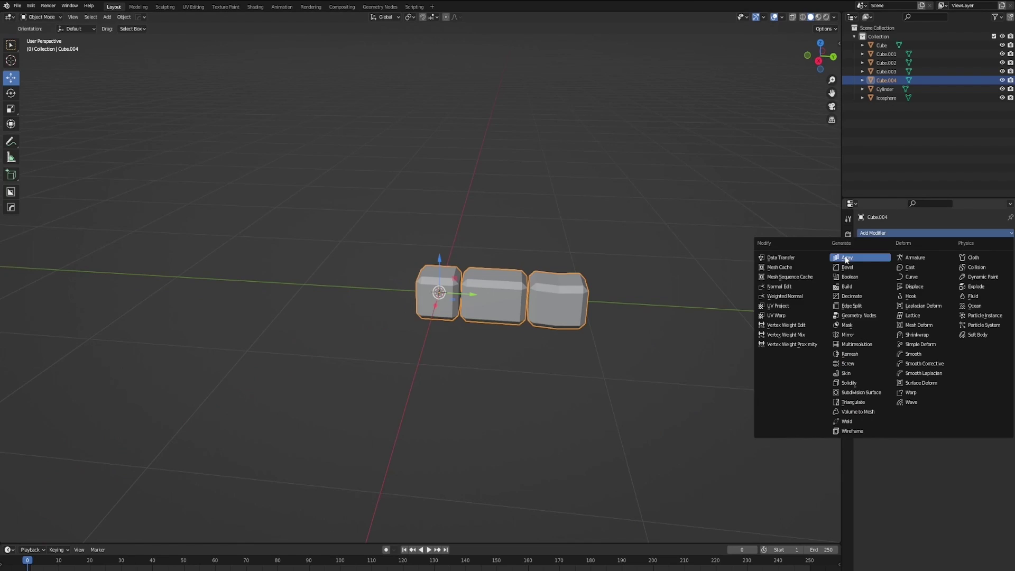
- Add an Array modifier with a relative Y offset of about 1.01 to extend the block row
click(847, 259)
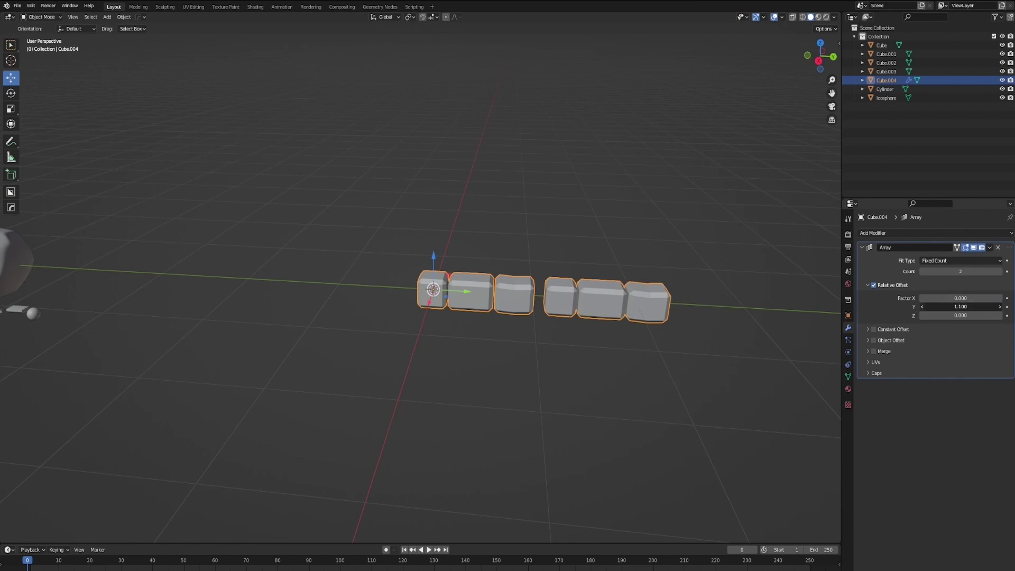
click(922, 307)
click(975, 307)
text(.2)
key(BackSpace)
text(1)
key(Return)
key(Return)
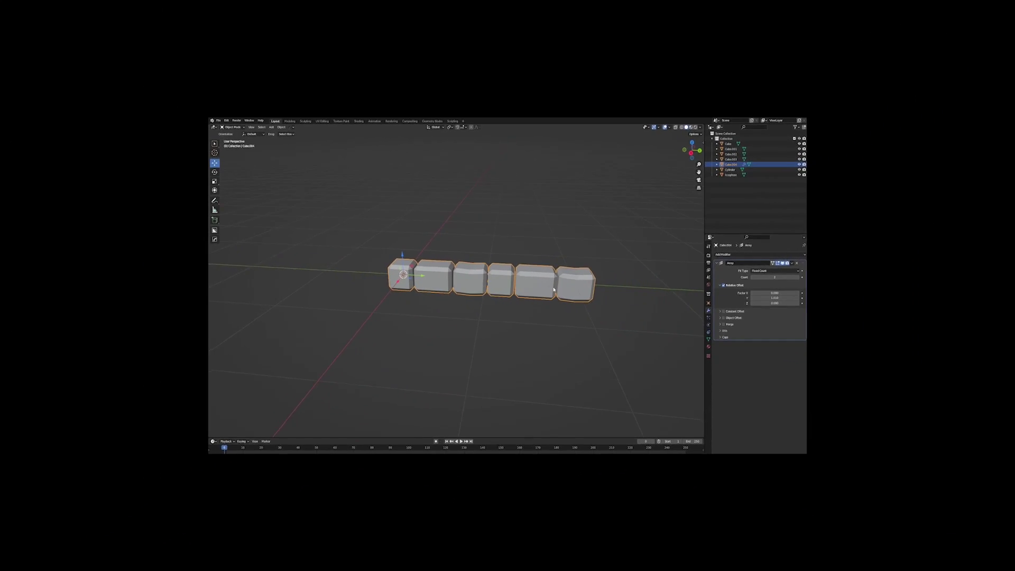
click(777, 298)
text(1.0)
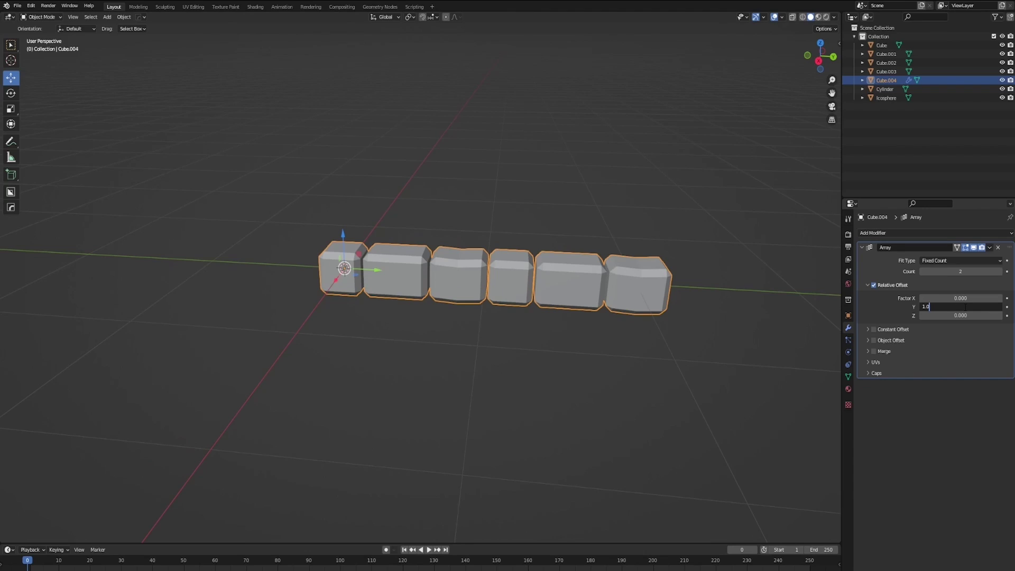
key(Return)
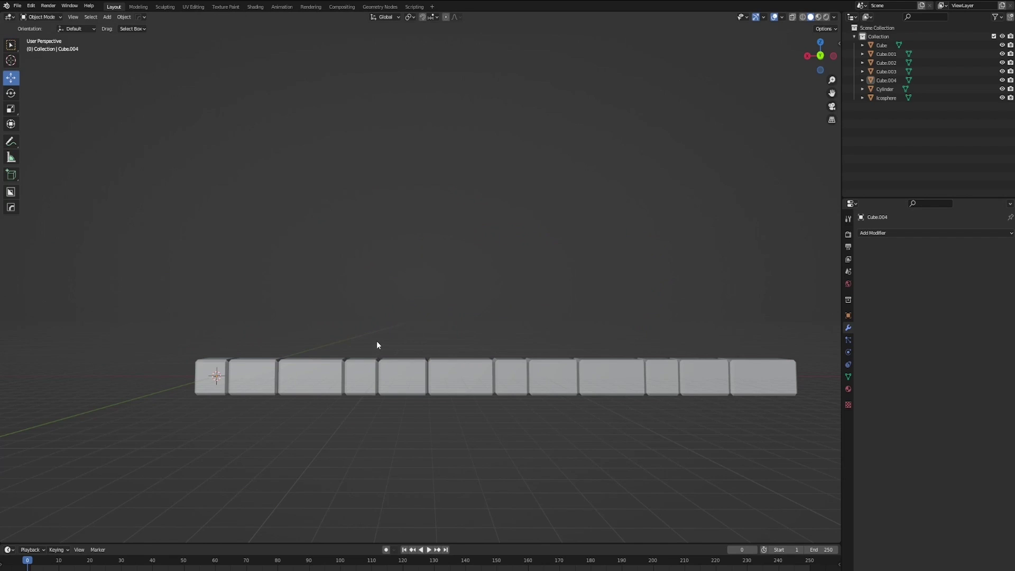
middle_drag(379, 344, 236, 204)
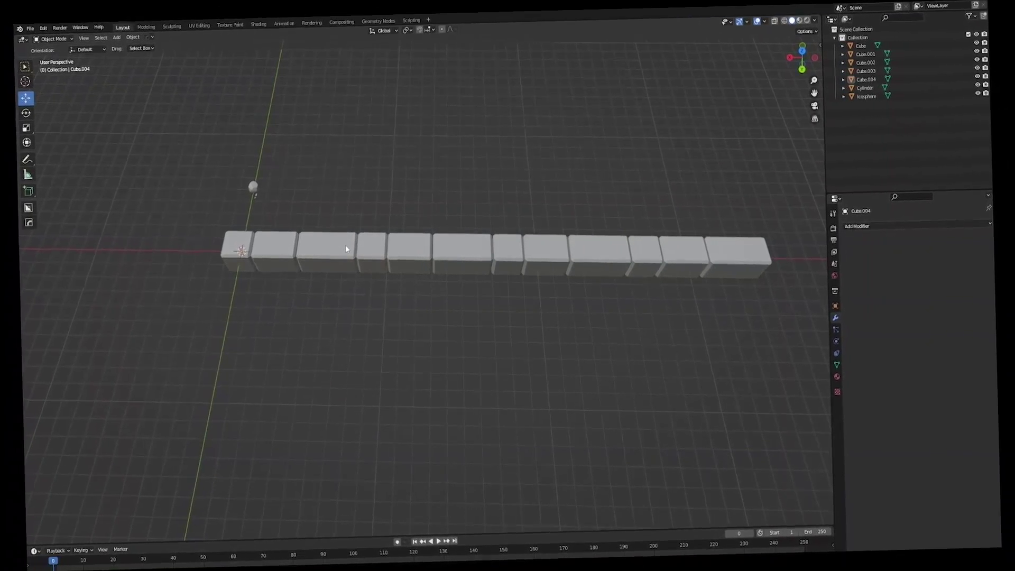
- Give the block row a Simple Deform modifier set to Bend on Z at 360°
click(730, 248)
click(877, 234)
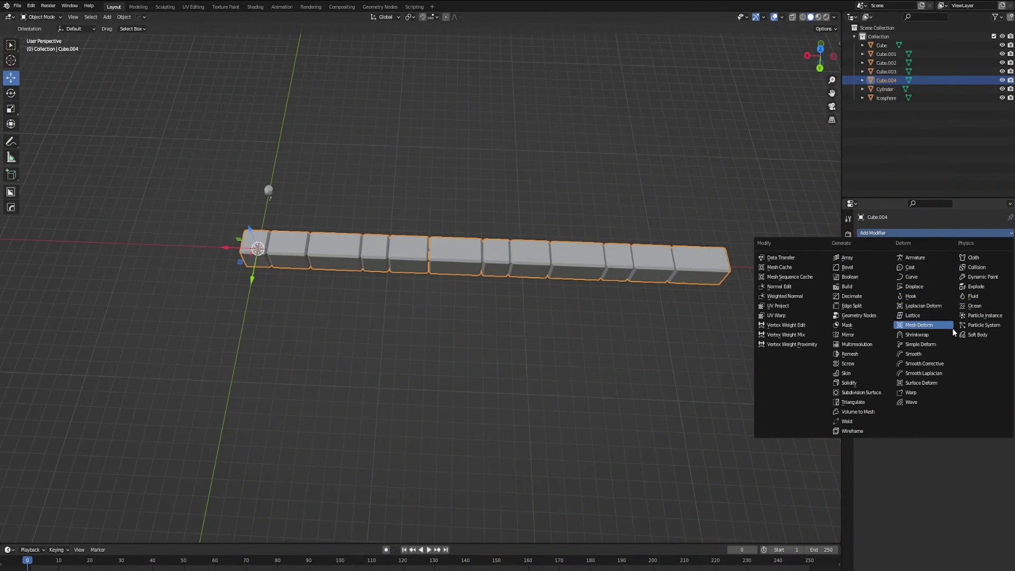
click(939, 345)
middle_drag(563, 252, 490, 242)
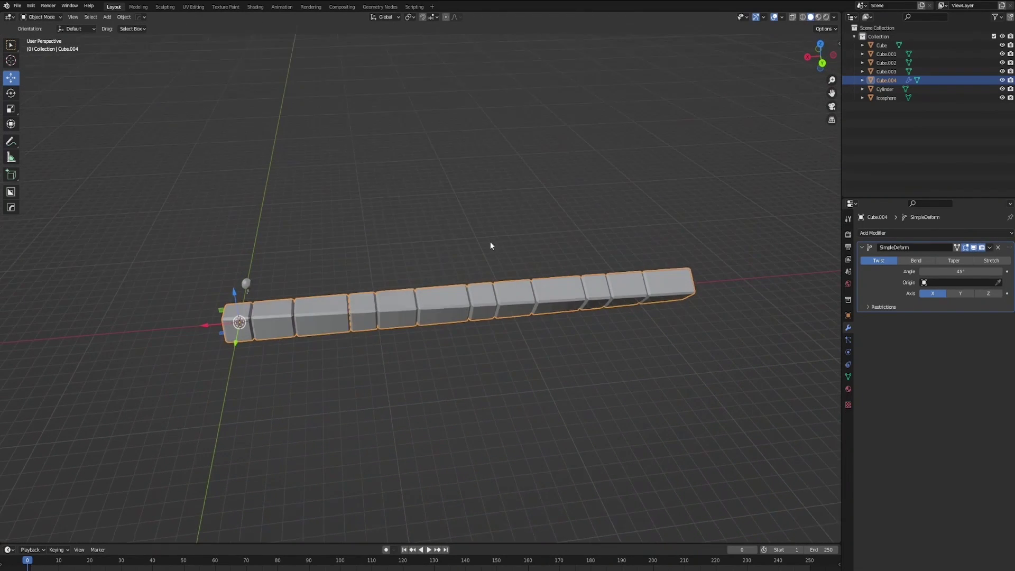
click(916, 262)
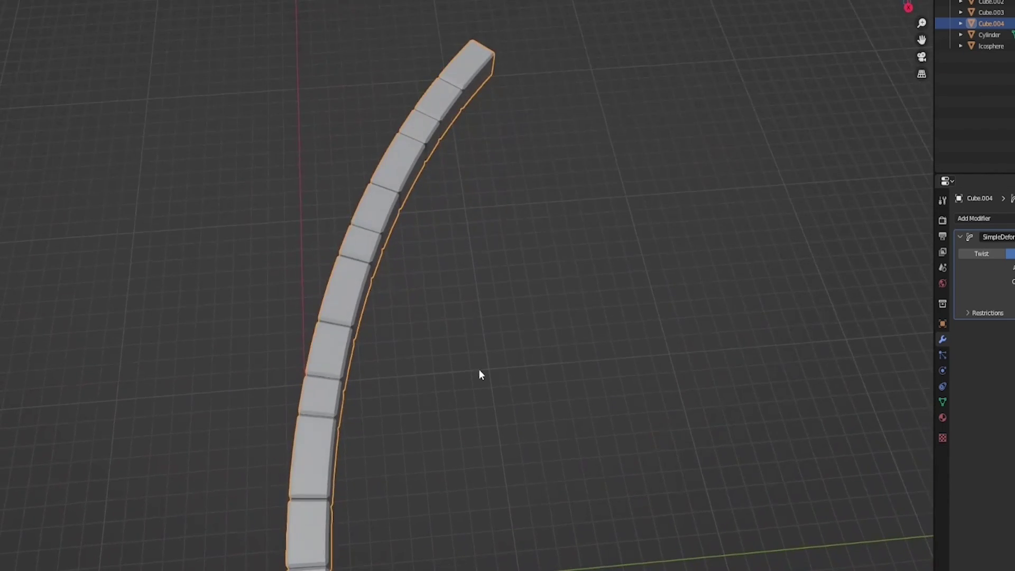
scroll(496, 191, down, 3)
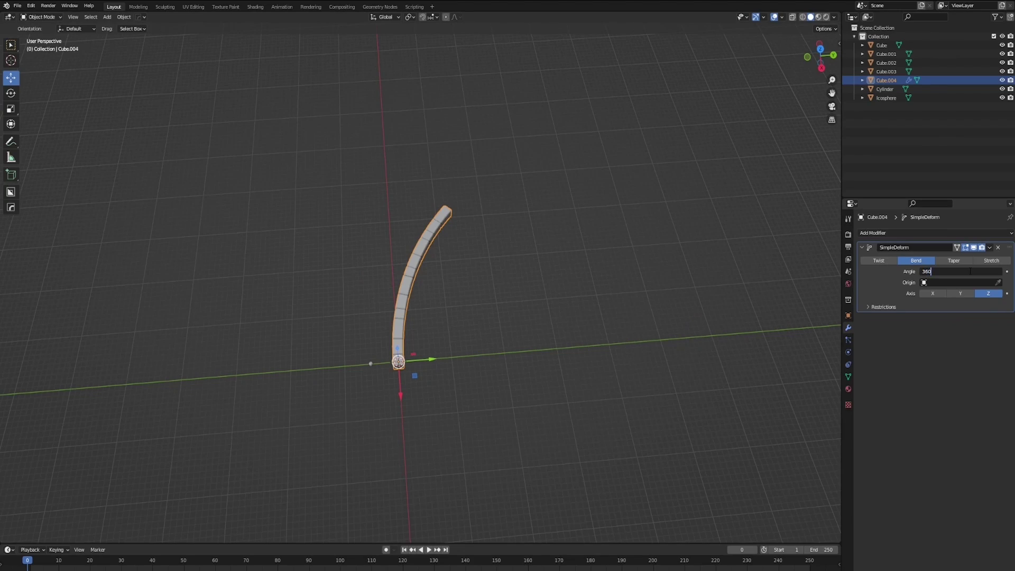
key(Return)
scroll(420, 470, up, 5)
shift+middle_drag(420, 471, 490, 277)
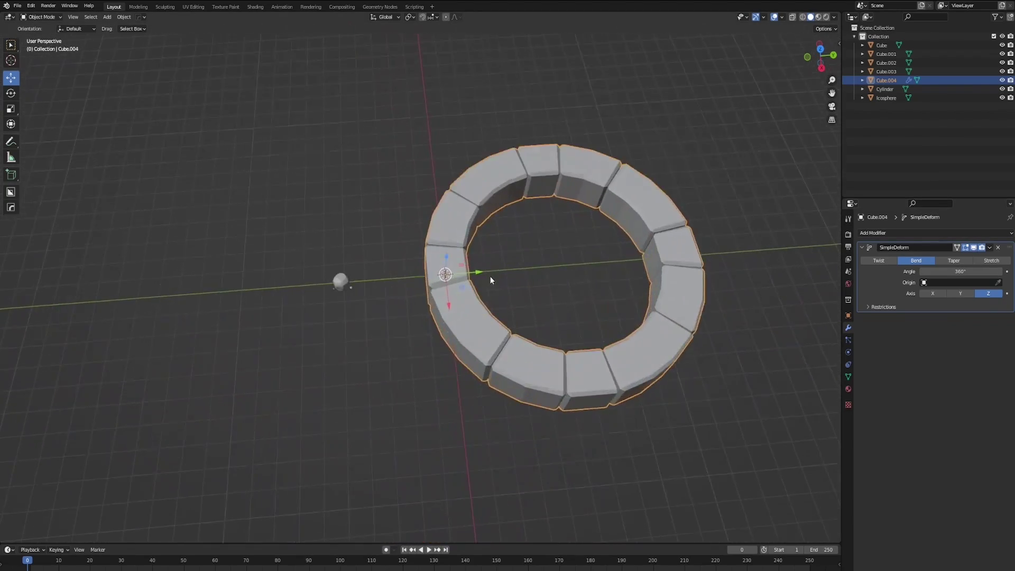
scroll(490, 278, up, 4)
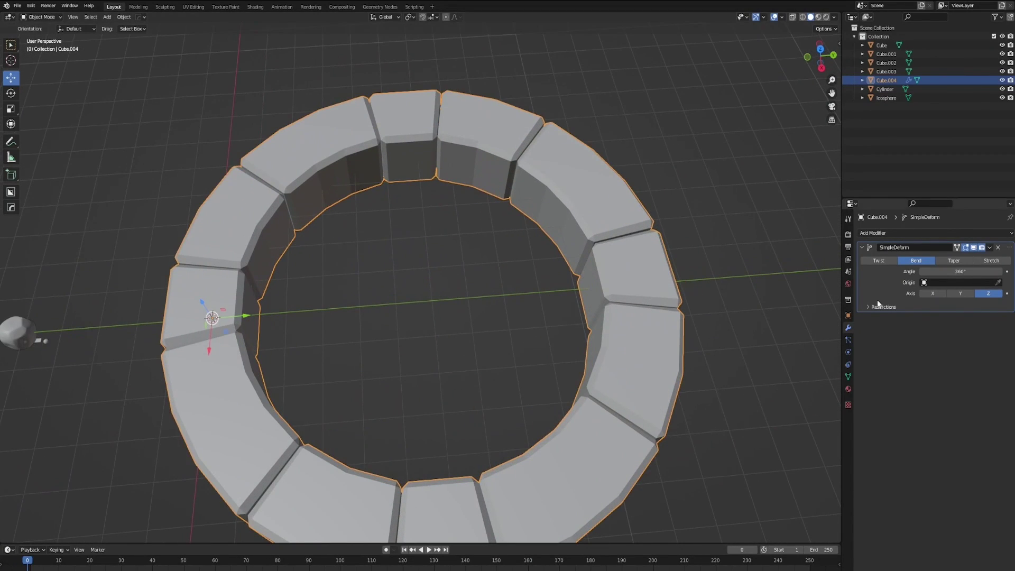
- Apply the bend, rotate the ring 90° upright, scale it to 0.639 and raise it on Z
key(ctrl+a)
scroll(584, 291, down, 5)
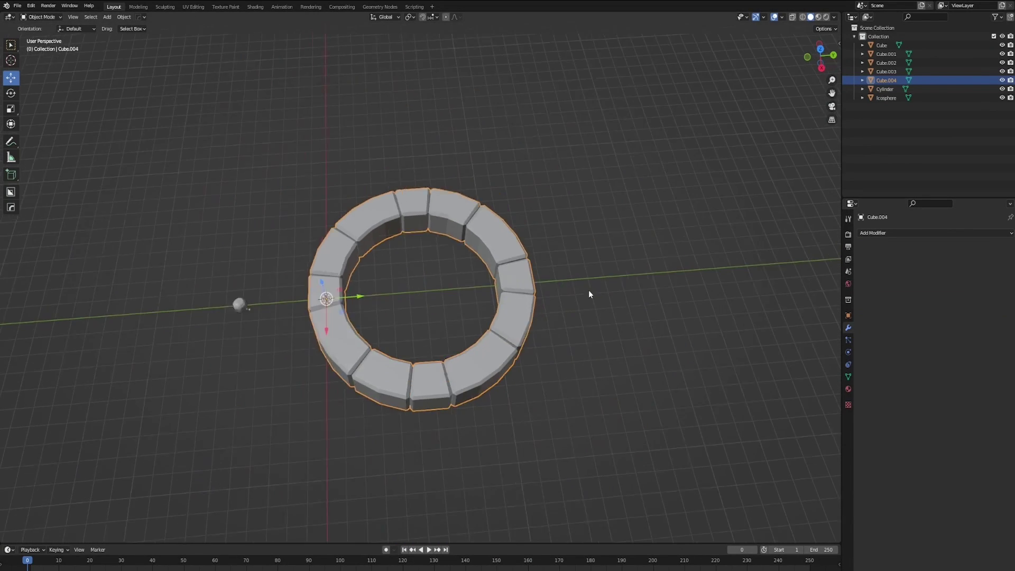
key(Tab)
key(Tab)
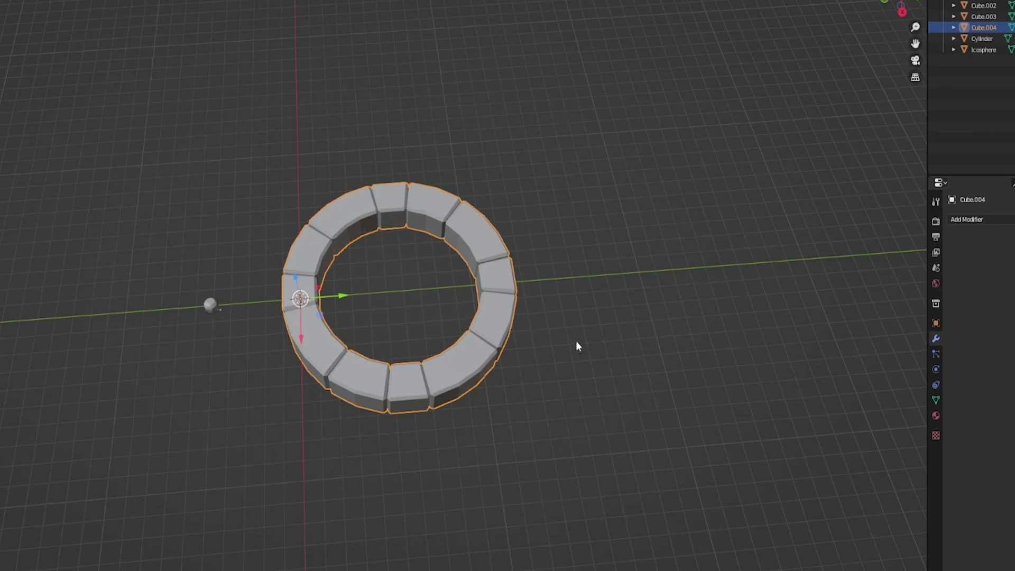
key(KP_1)
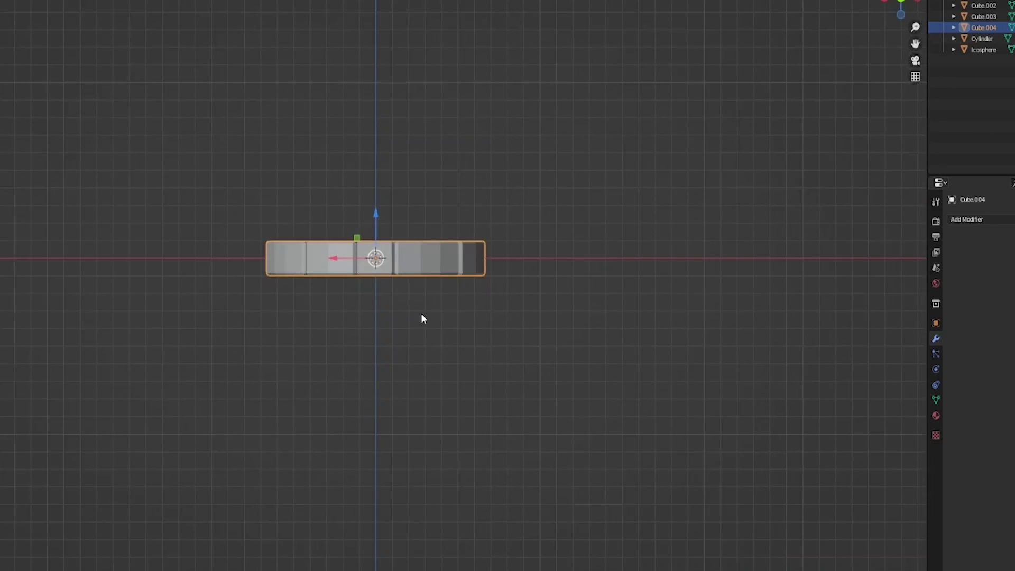
key(r)
key(9)
key(0)
key(Return)
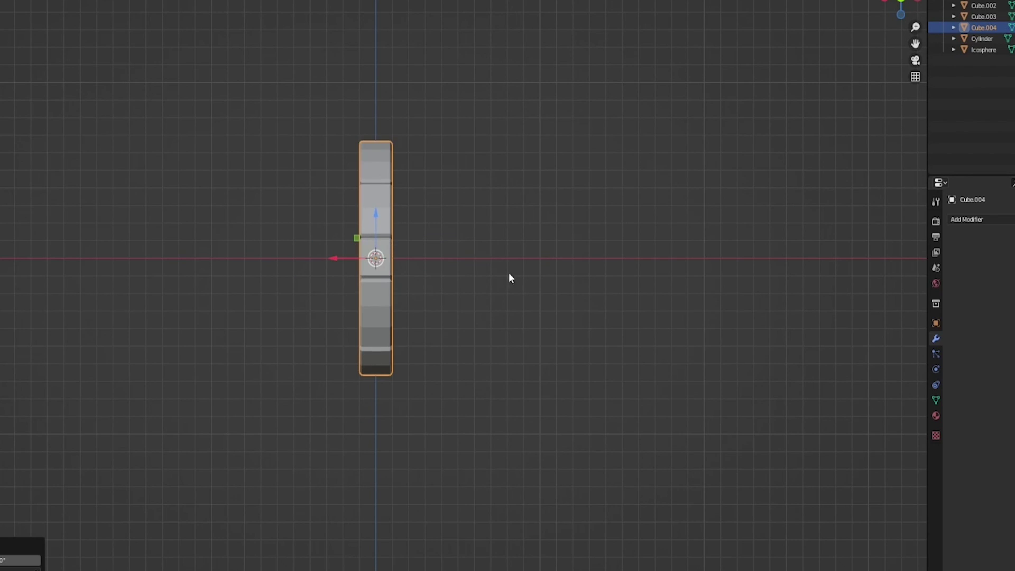
key(s)
click(510, 287)
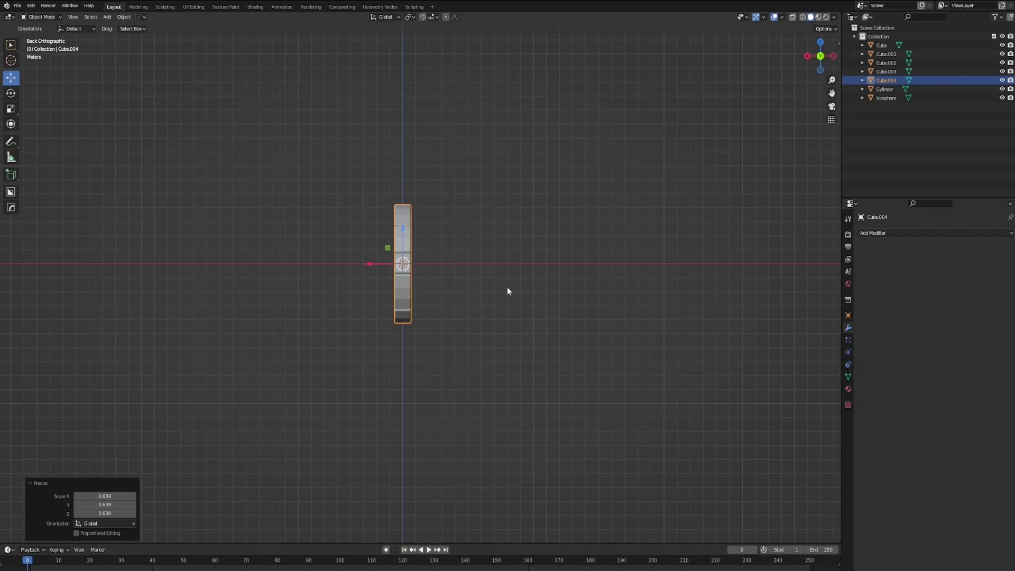
middle_drag(506, 286, 396, 279)
key(g)
key(z)
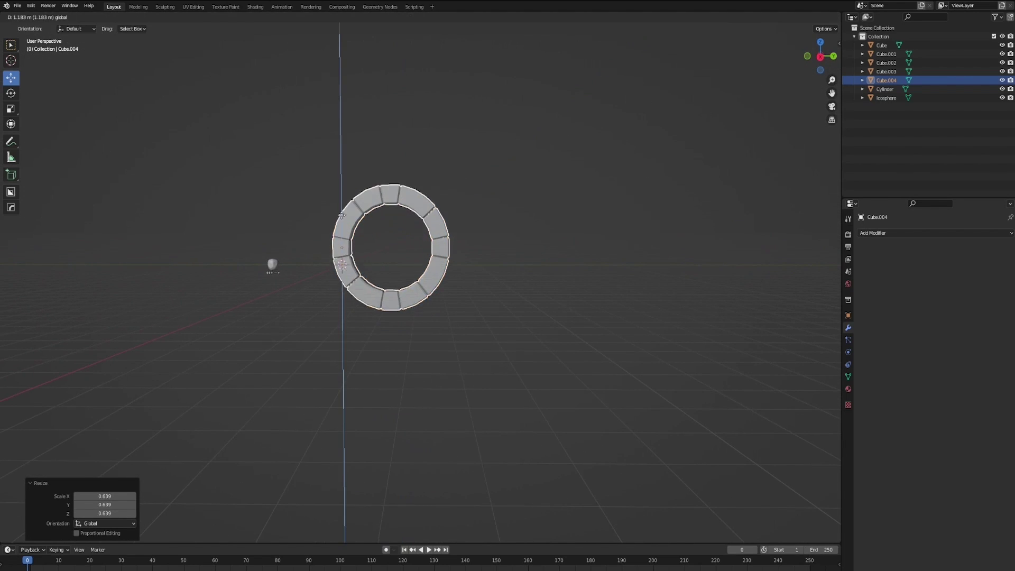
click(400, 189)
- Add a plane and raise it vertically into the centre of the ring
key(shift+a)
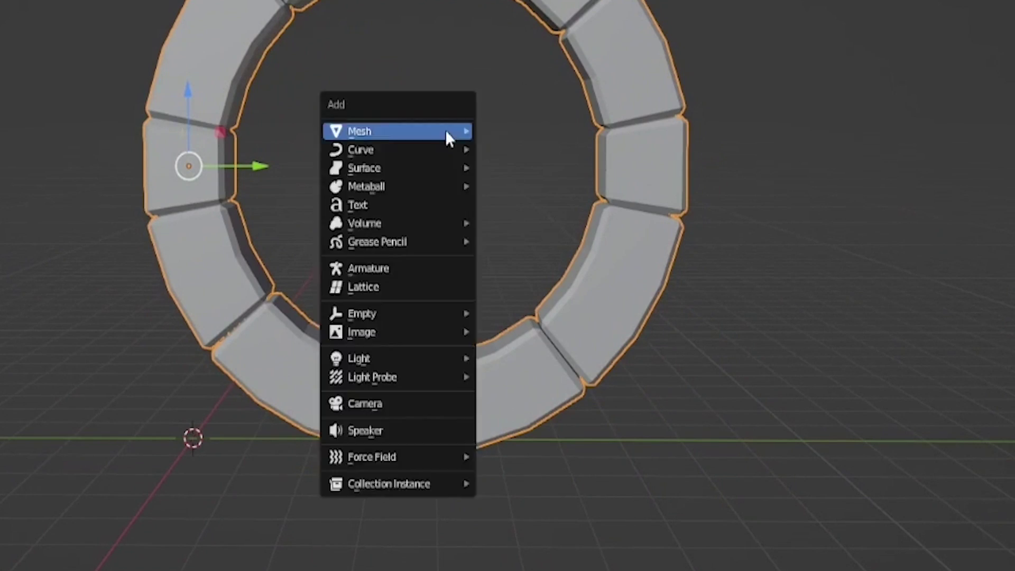
mouse_move(399, 190)
click(547, 132)
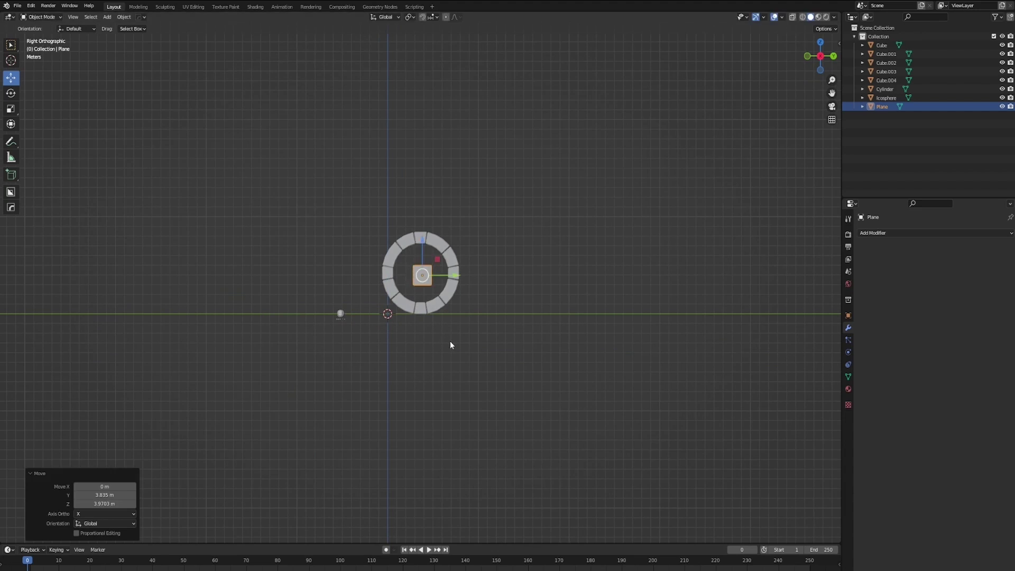
scroll(468, 338, up, 3)
scroll(439, 271, up, 2)
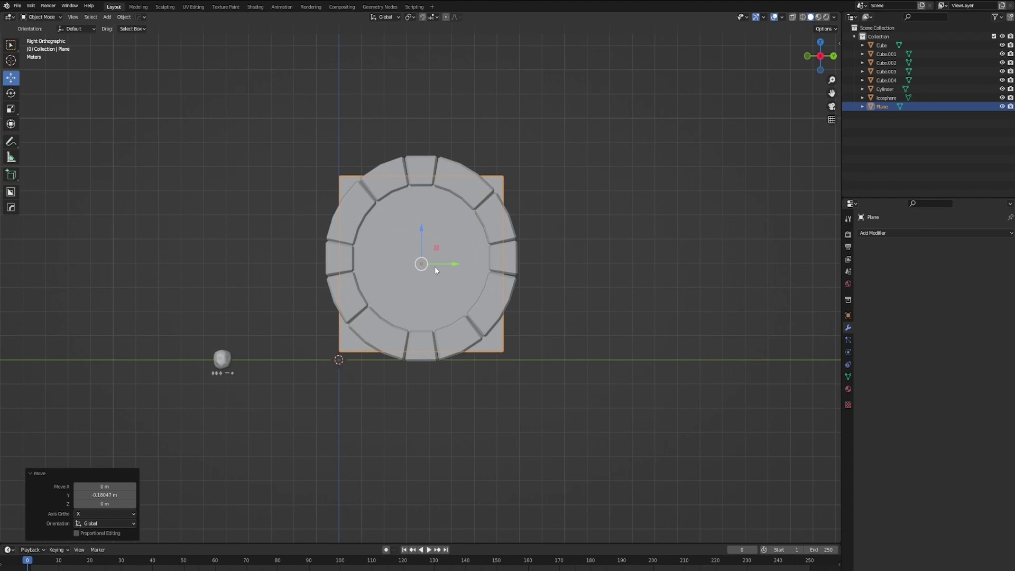
key(g)
key(z)
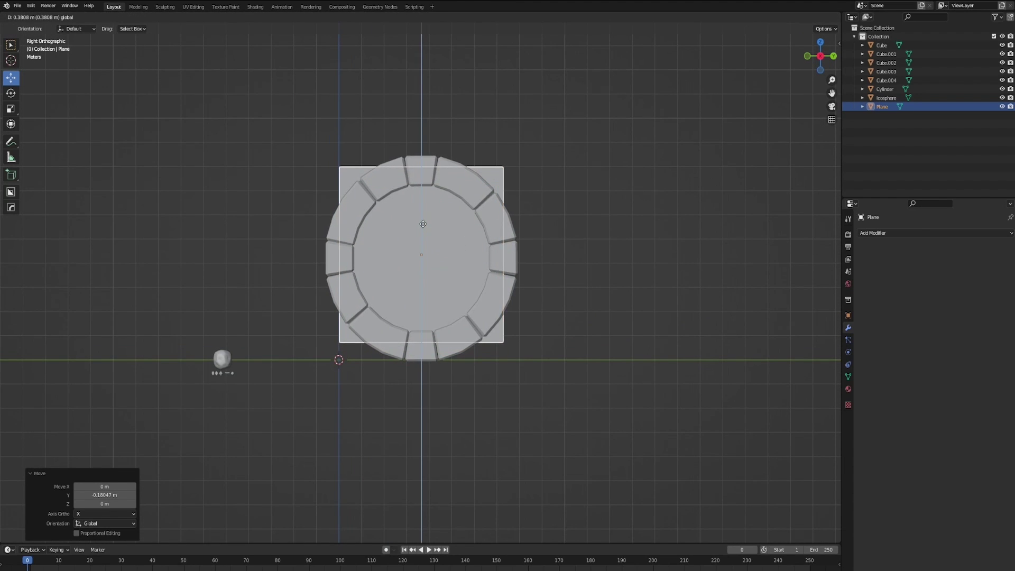
click(423, 228)
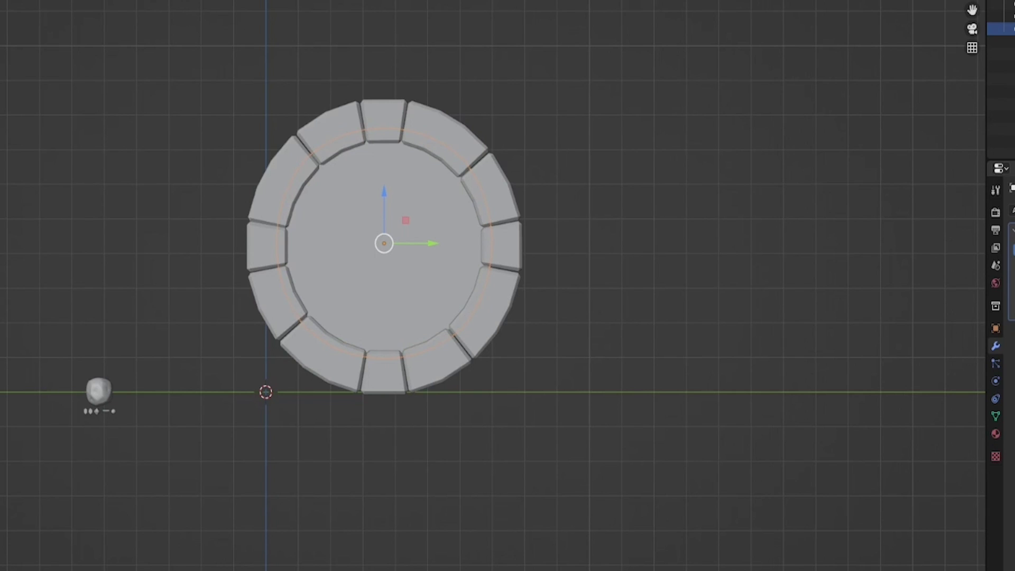
- Add a Displace modifier to the plane with a new Musgrave texture
click(740, 180)
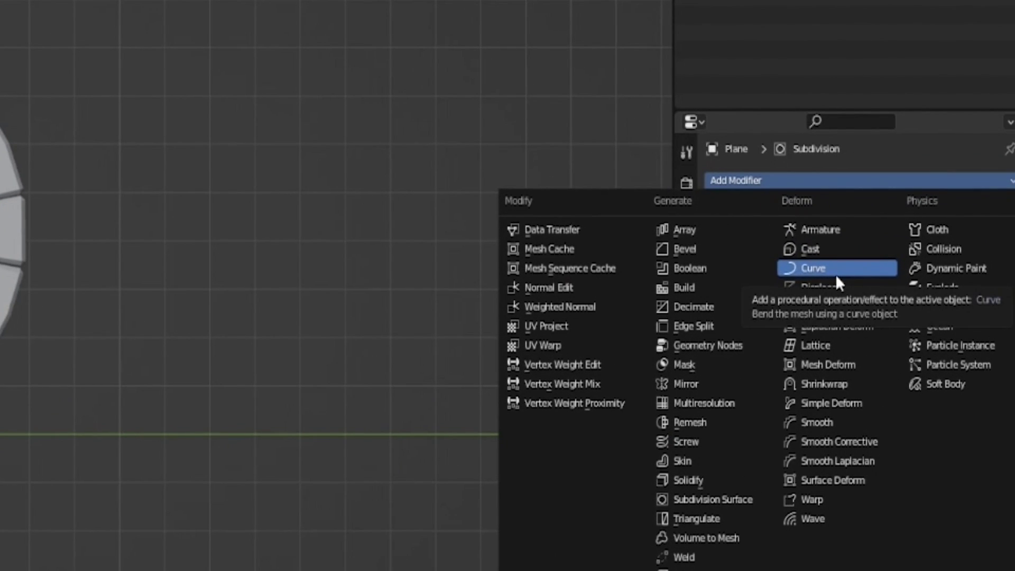
click(834, 288)
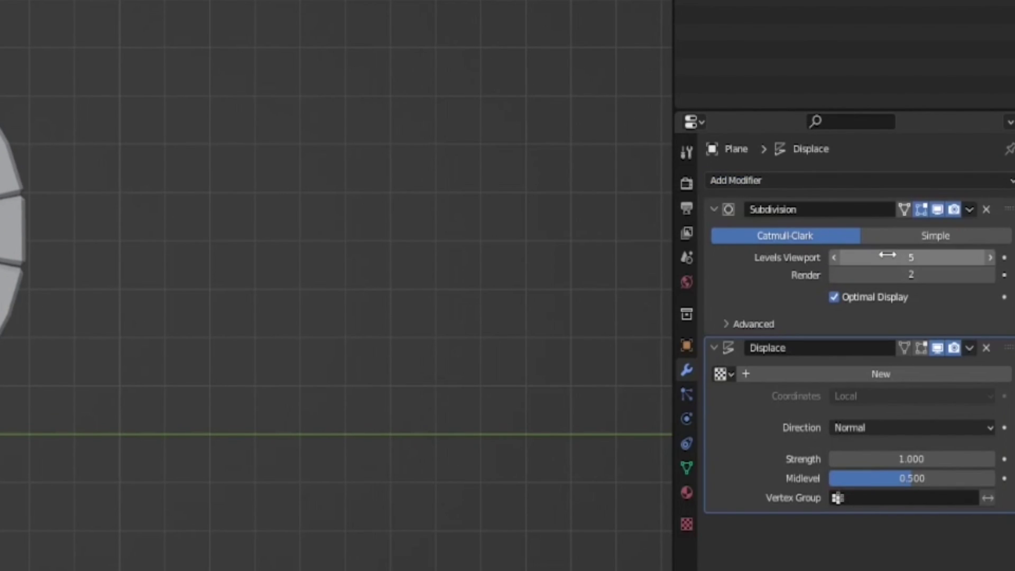
click(885, 379)
click(687, 524)
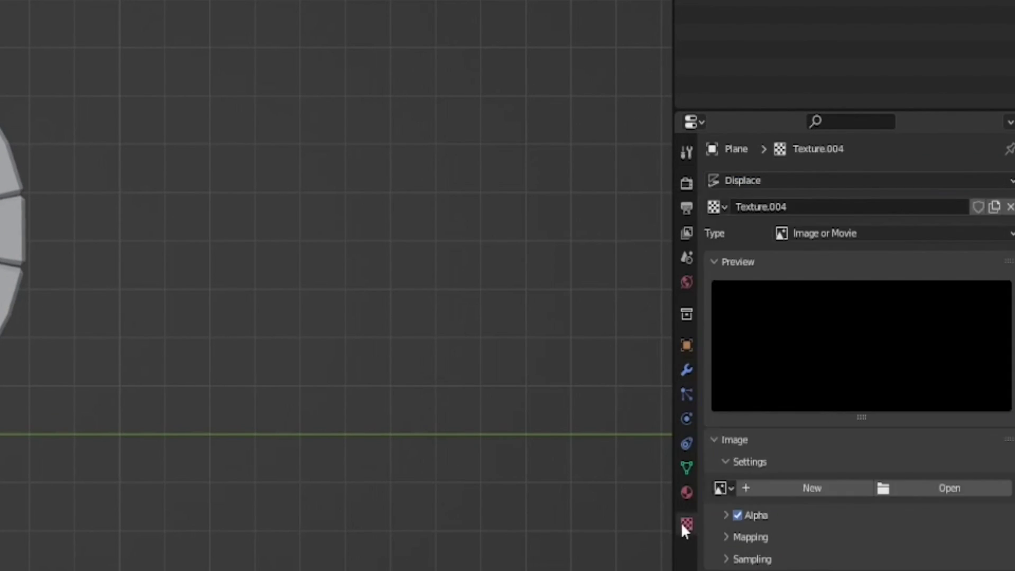
click(884, 231)
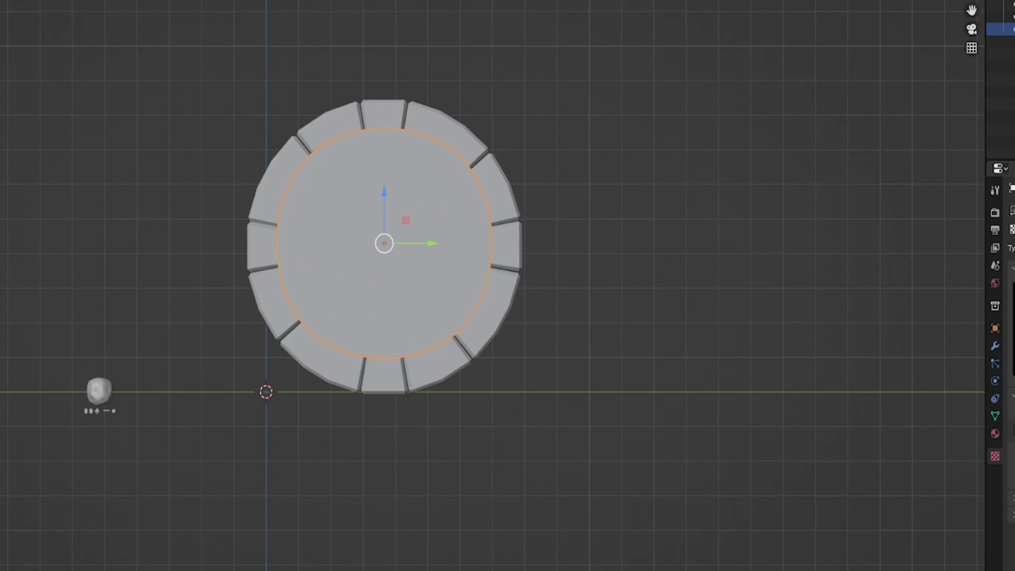
click(919, 336)
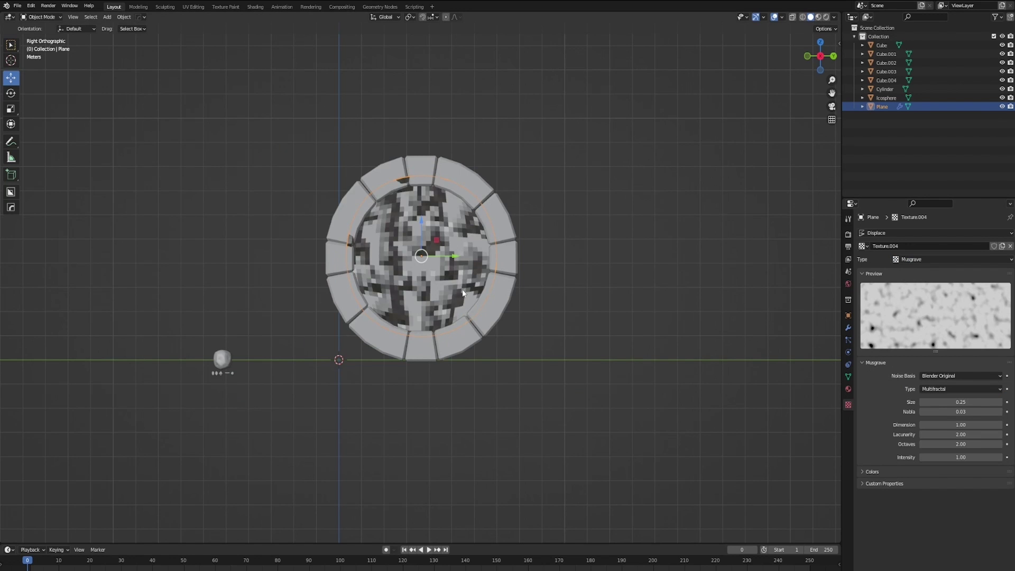
- Set the Musgrave intensity to 0.09 and orbit to inspect the rough disc
scroll(462, 290, up, 3)
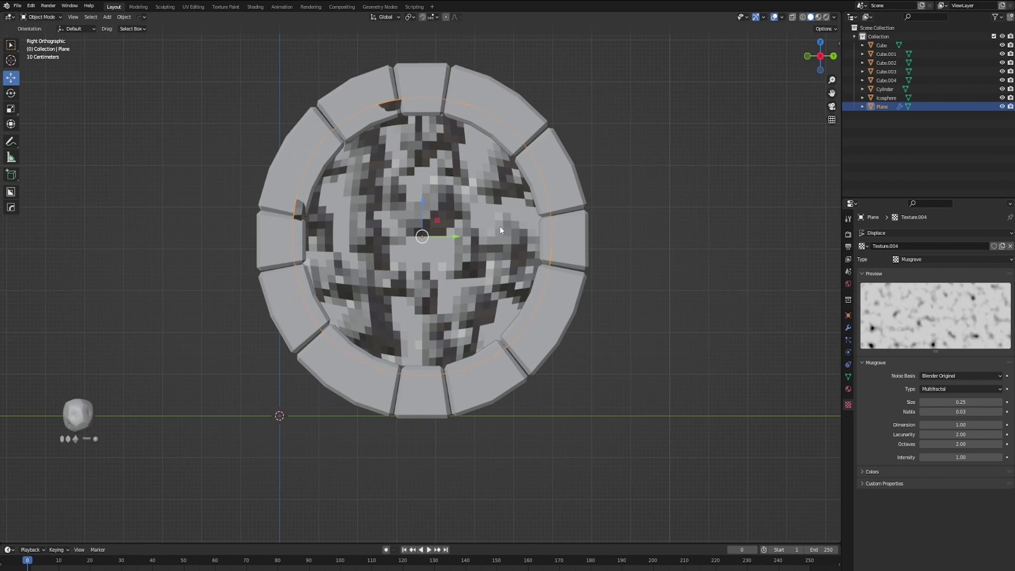
middle_drag(499, 226, 741, 341)
drag(961, 457, 906, 457)
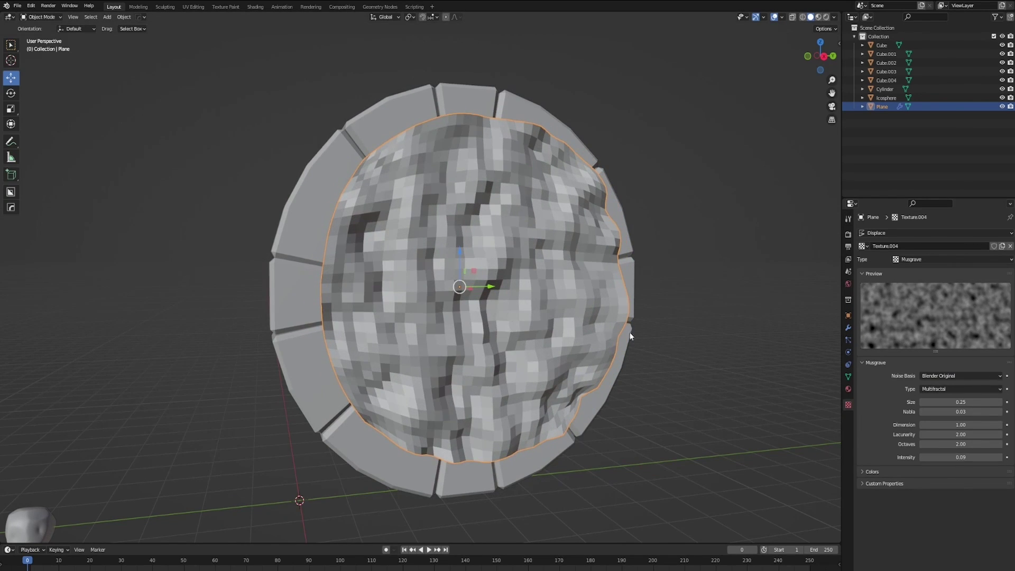
middle_drag(463, 322, 485, 316)
- Change the displacement texture to Wood with the Rings pattern, then orbit to inspect the concentric ridges
click(922, 259)
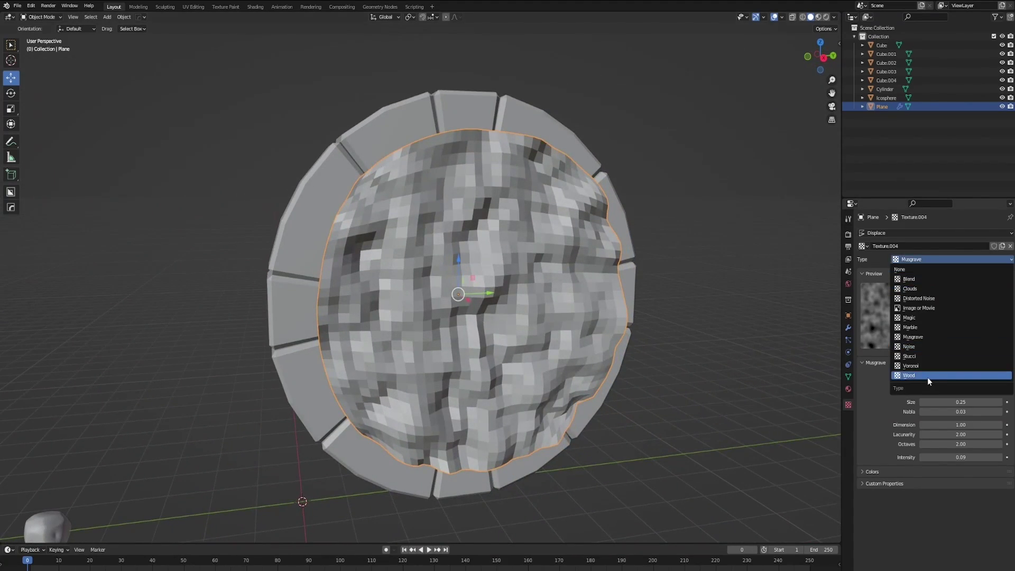
click(927, 377)
middle_drag(740, 338, 545, 329)
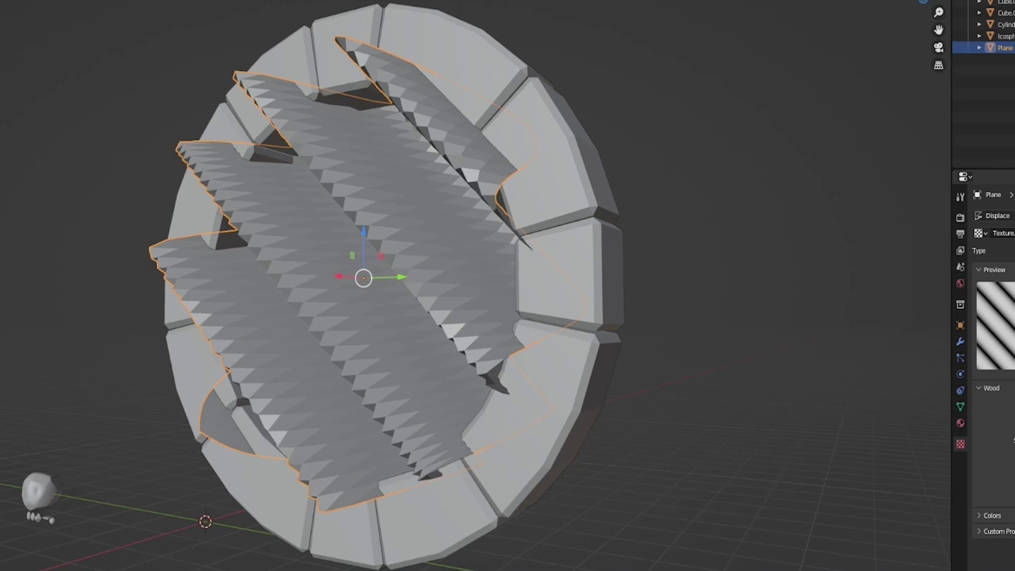
click(857, 216)
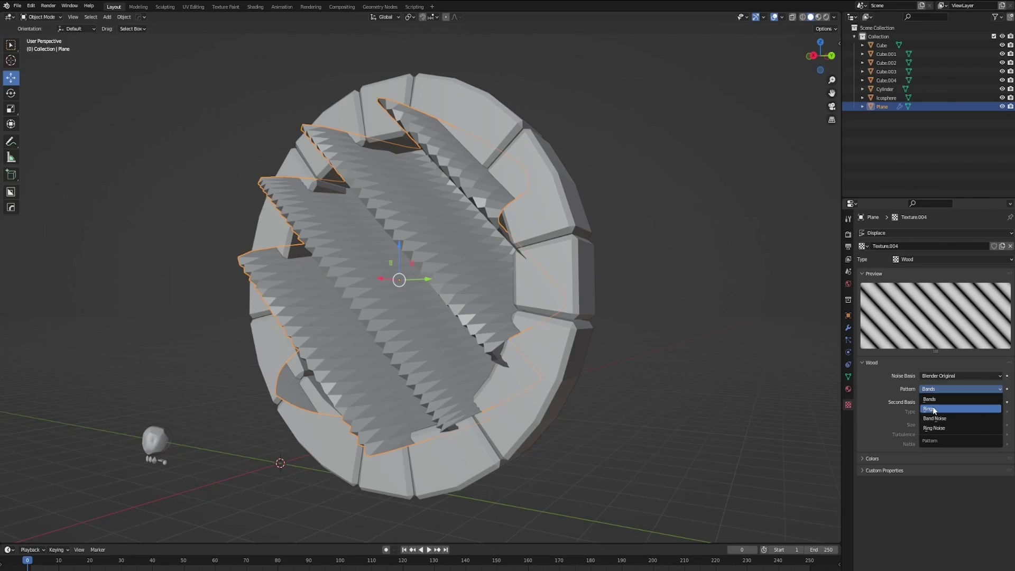
click(933, 410)
middle_drag(476, 297, 555, 314)
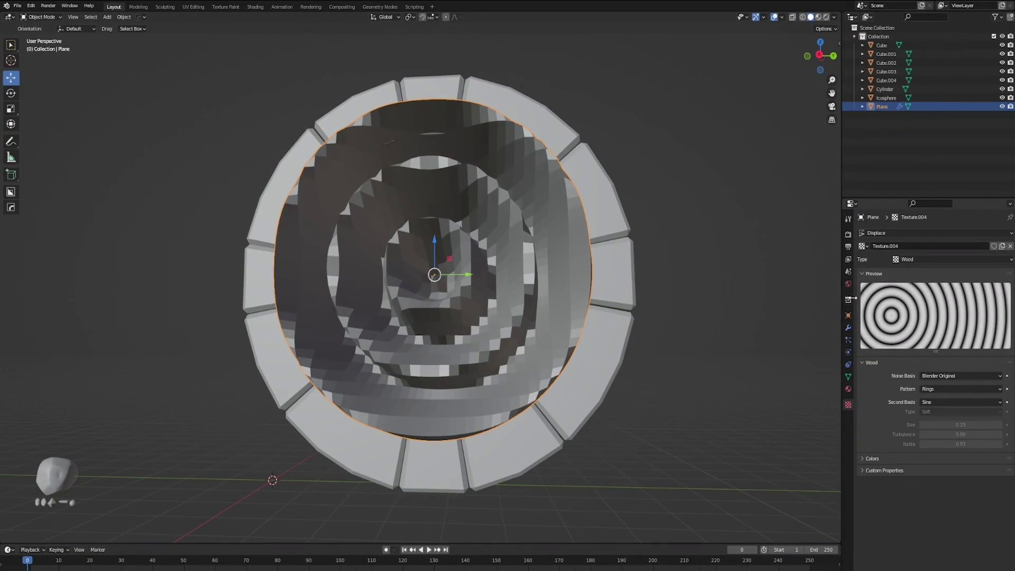
middle_drag(582, 248, 777, 244)
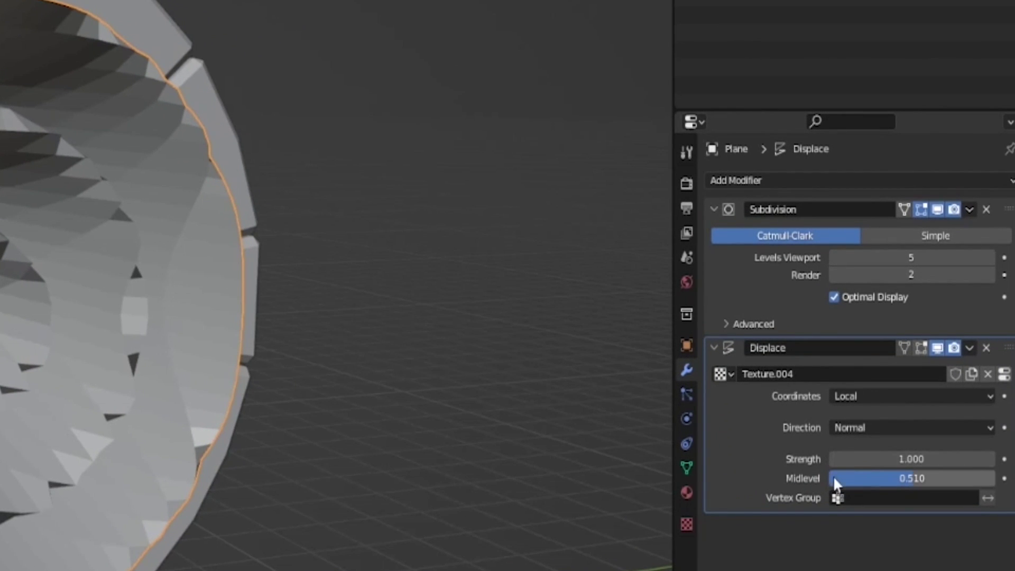
- Set the Displace modifier's Midlevel to 0.5 and Strength to -0.1
click(927, 476)
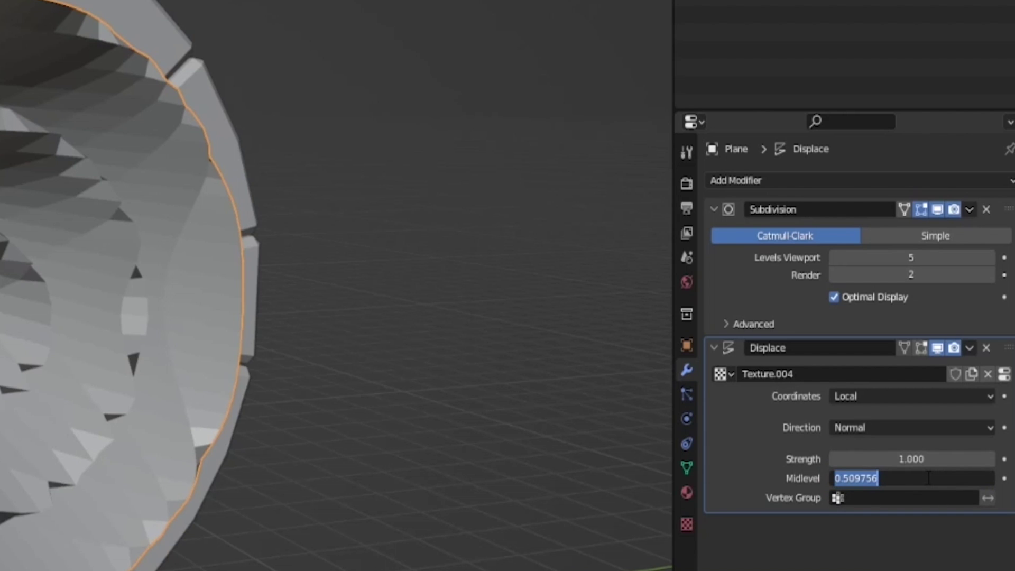
text(.5)
key(Return)
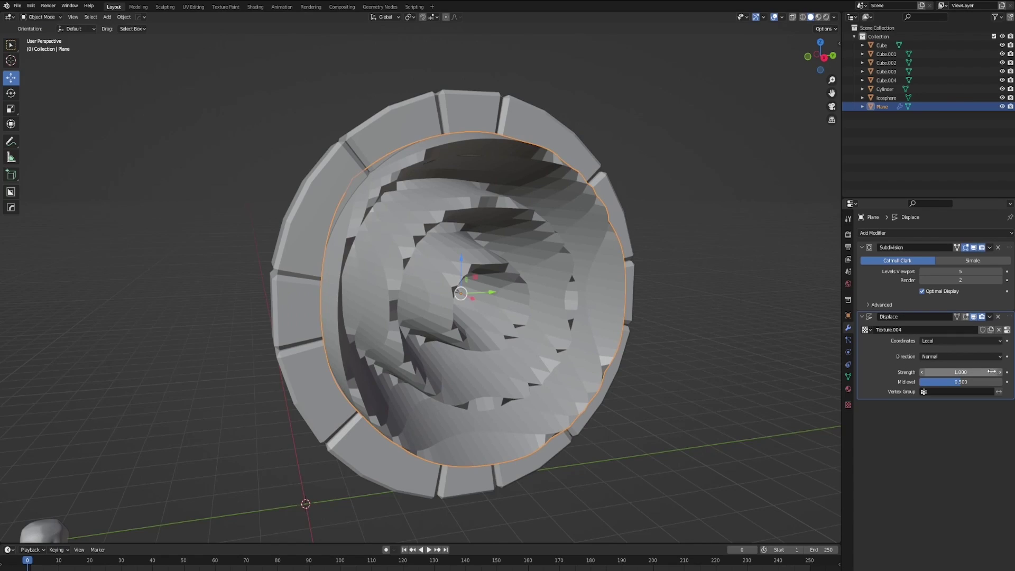
drag(961, 372, 946, 372)
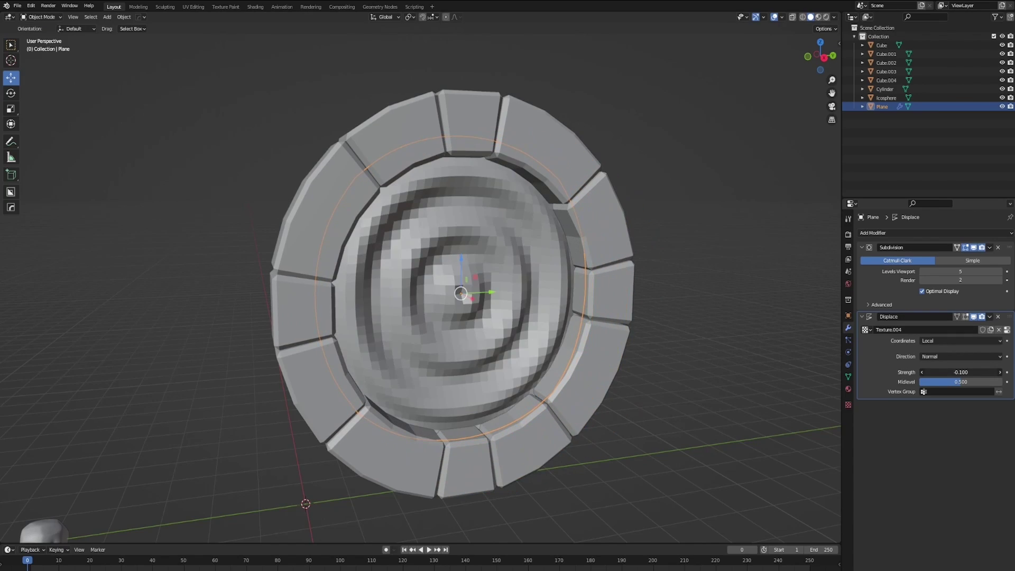
click(1000, 373)
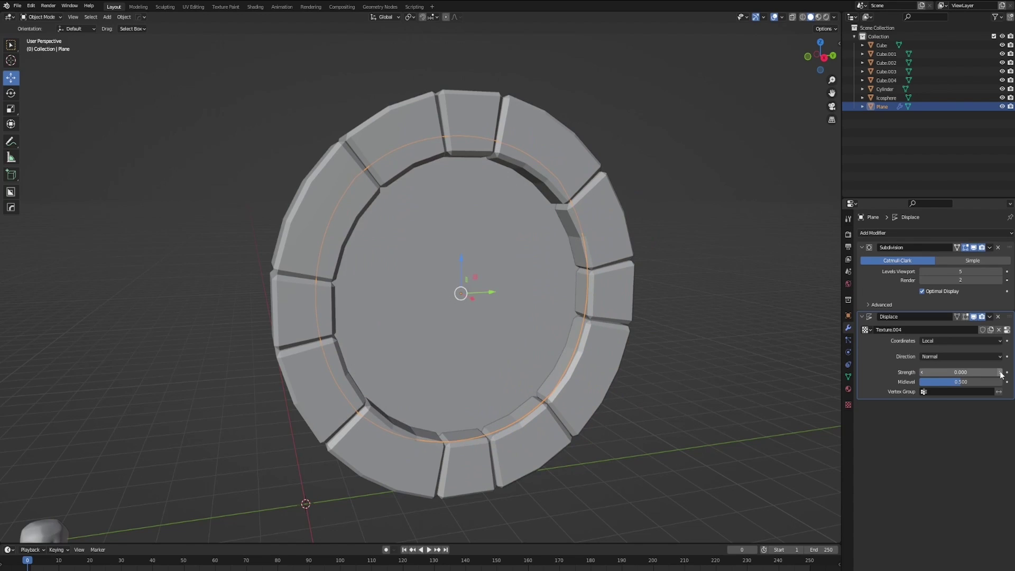
click(921, 372)
- Shade the plane smooth, apply its Displace and Subdivision modifiers, and add Cube.004 to the selection
right_click(495, 275)
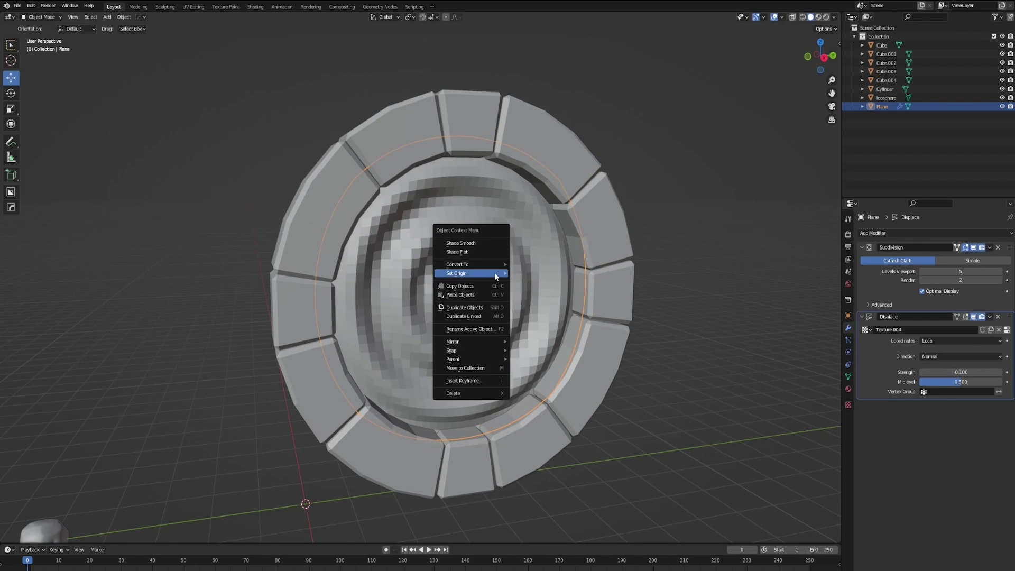
click(545, 282)
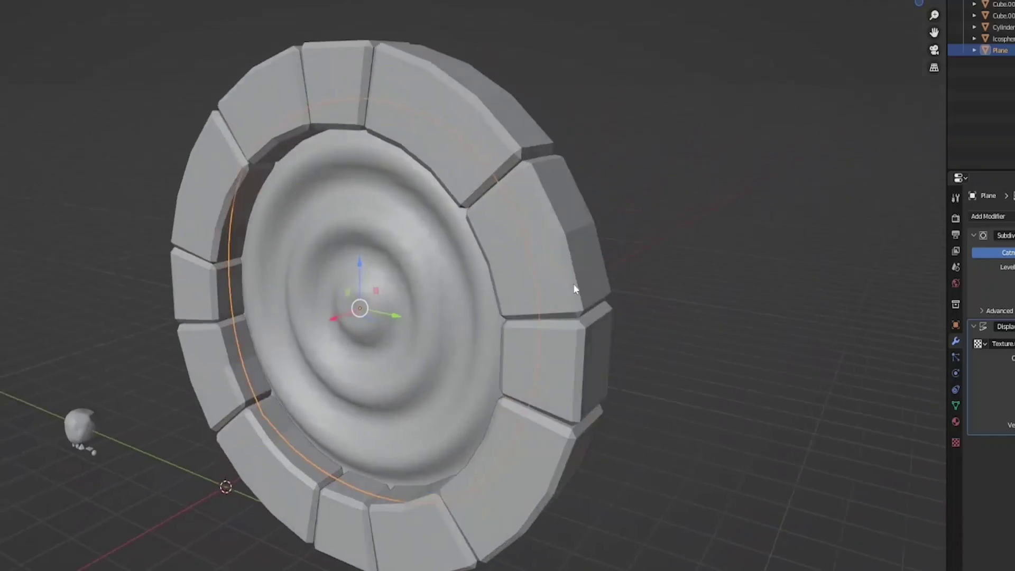
middle_drag(570, 282, 333, 290)
key(ctrl+x)
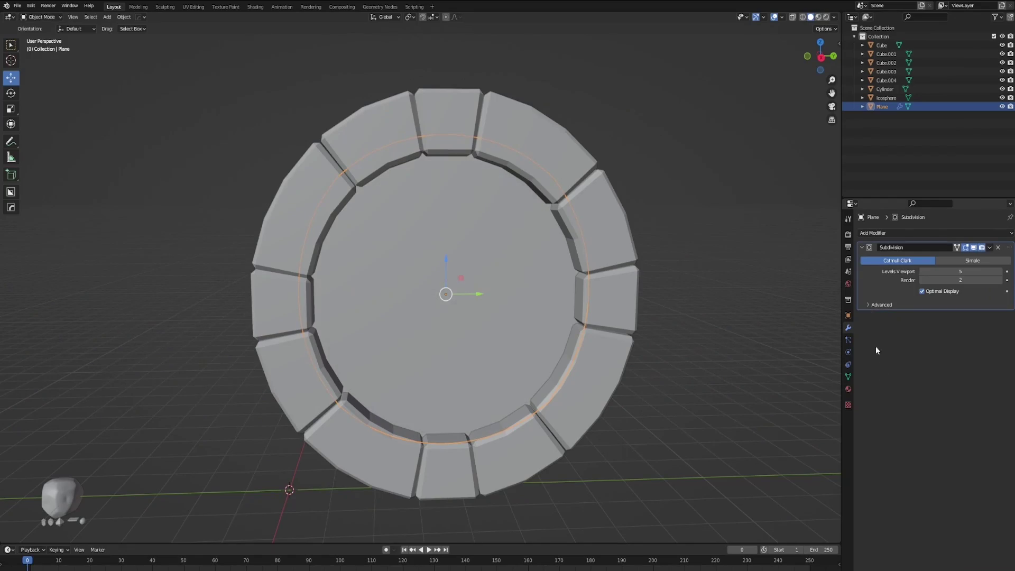
key(ctrl+a)
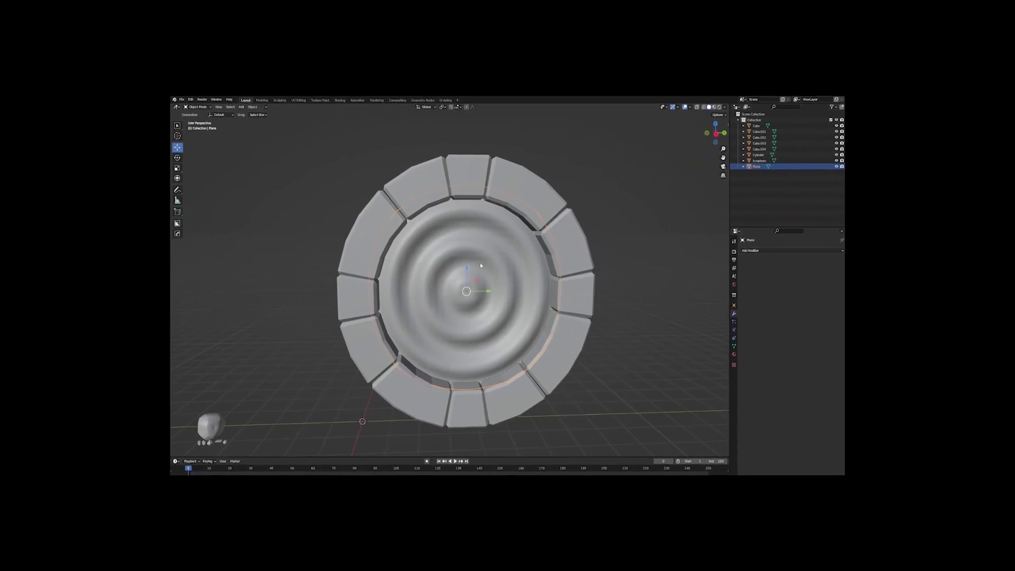
key(Tab)
key(Tab)
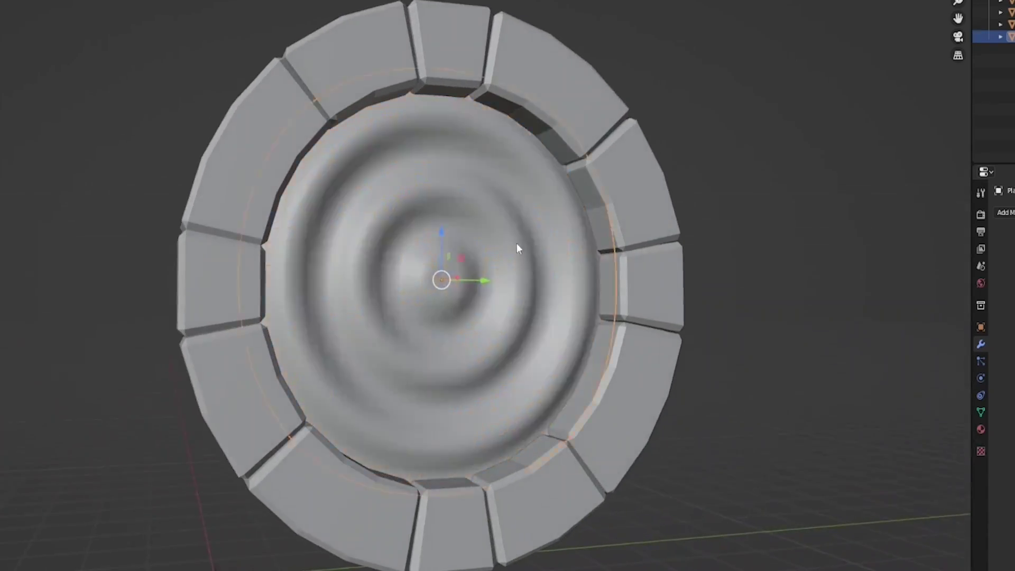
shift+click(655, 233)
mouse_move(623, 242)
middle_down()
mouse_move(709, 274)
mouse_move(607, 233)
middle_up()
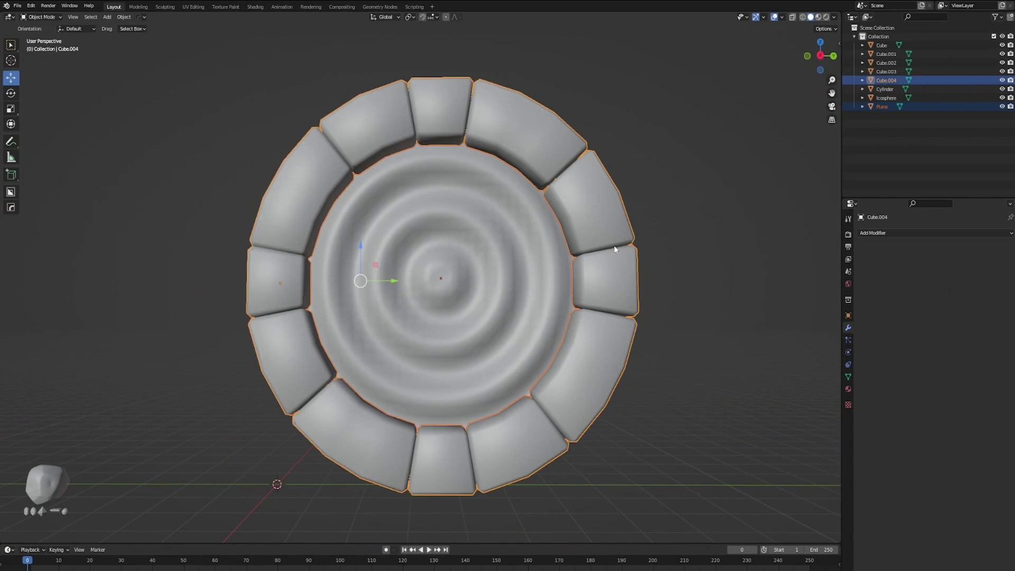
- Smooth-shade the stone ring and enable Auto Smooth at 40°
key(ctrl+j)
click(849, 377)
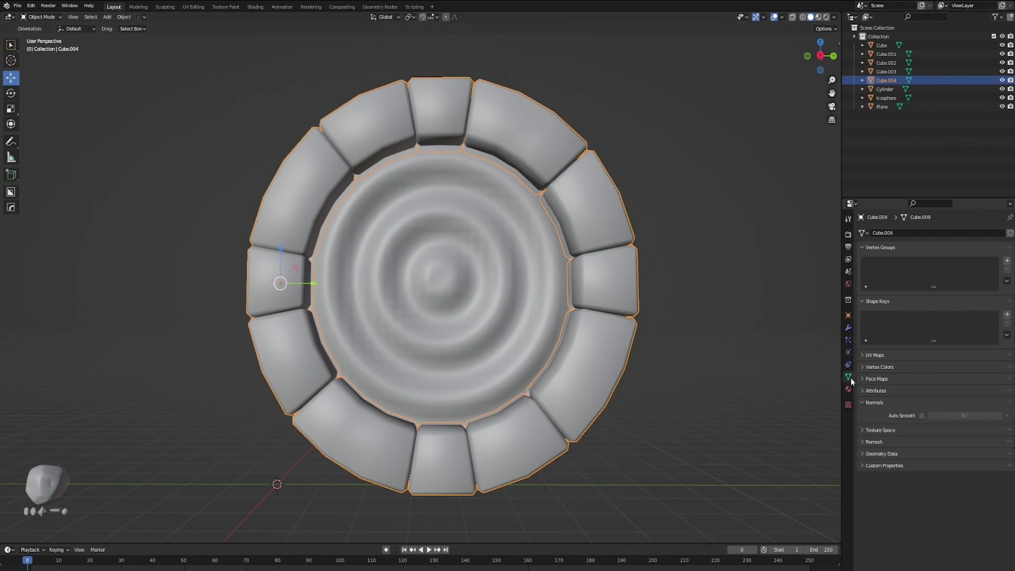
click(923, 415)
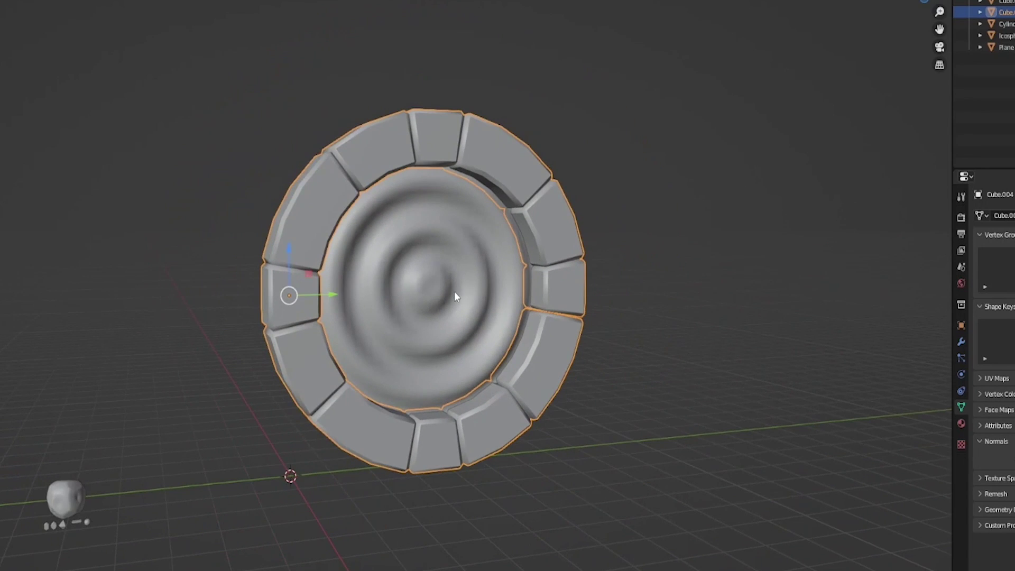
- Select the rippled plane together with the stone ring
click(454, 290)
scroll(554, 257, up, 5)
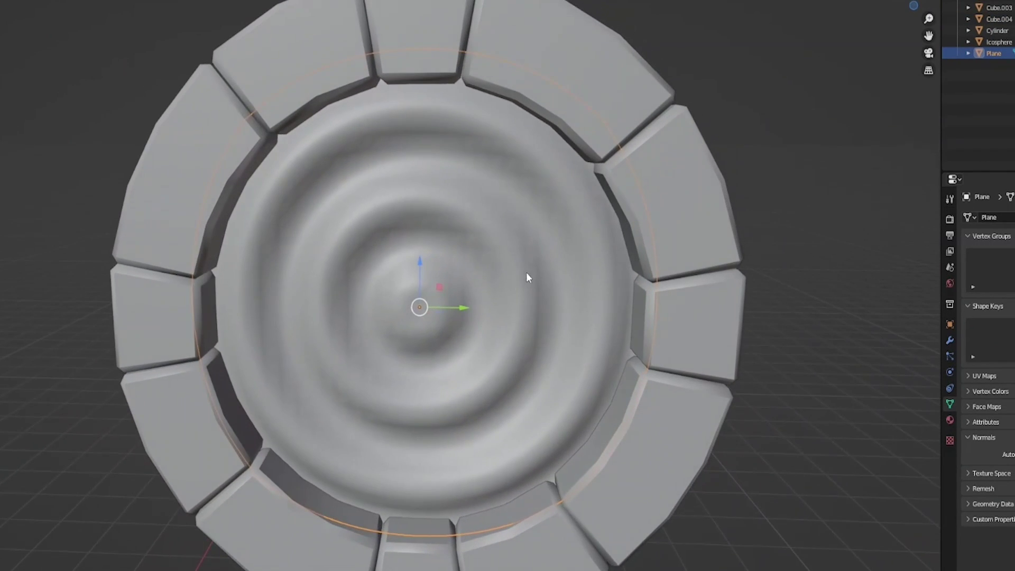
mouse_move(467, 273)
middle_down()
mouse_move(386, 293)
mouse_move(462, 264)
middle_up()
key(Tab)
scroll(491, 284, down, 6)
key(Tab)
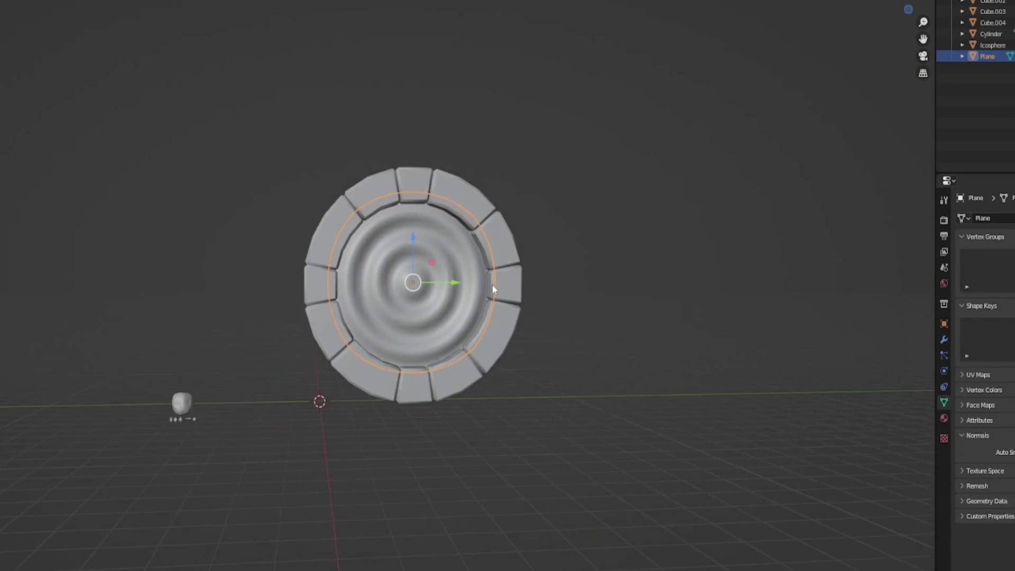
shift+click(491, 272)
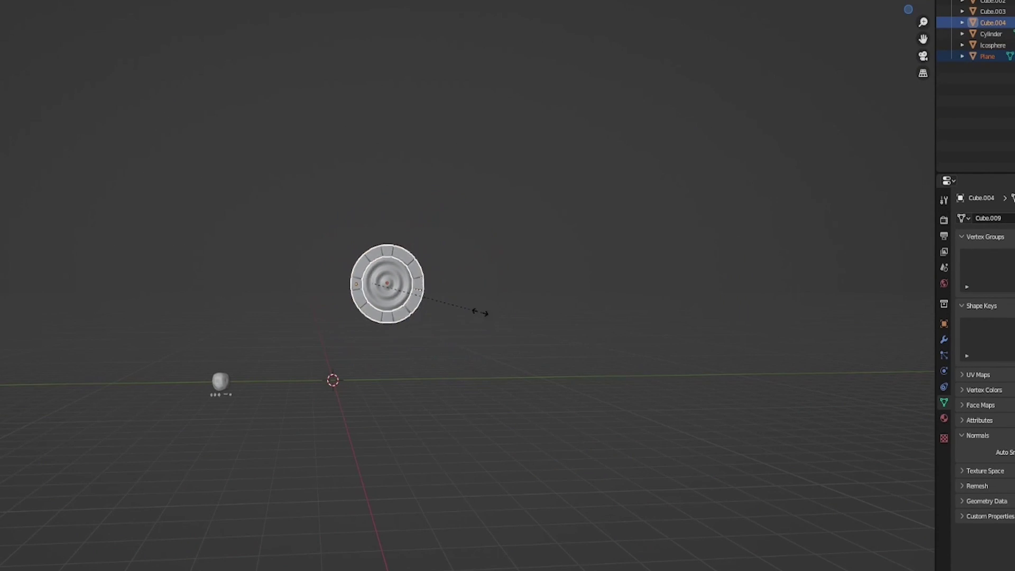
- Move the wheel to a new position in Right Ortho view, then deselect it
key(g)
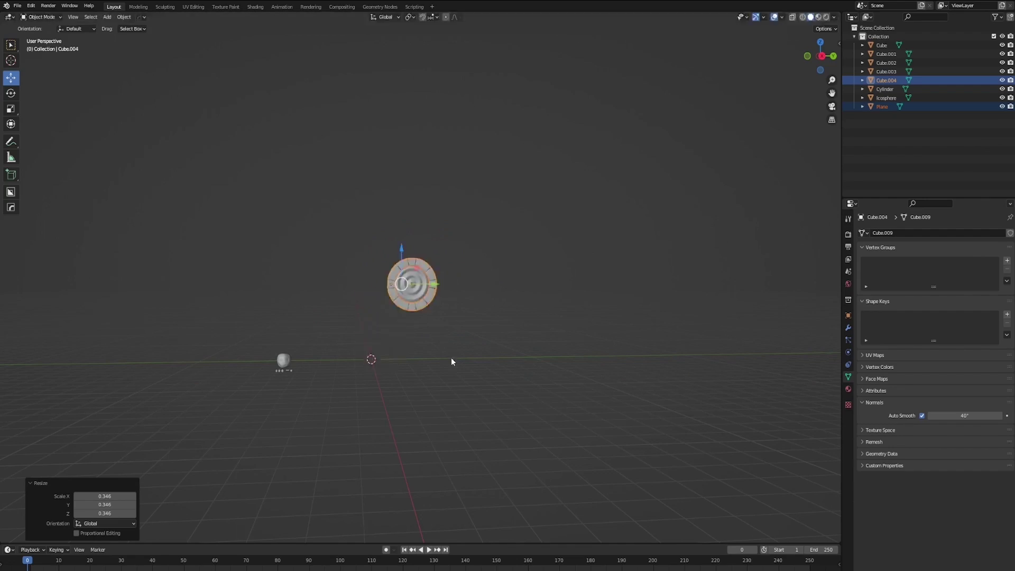
key(KP_3)
key(g)
click(152, 424)
shift+middle_drag(152, 424, 399, 254)
scroll(417, 362, down, 2)
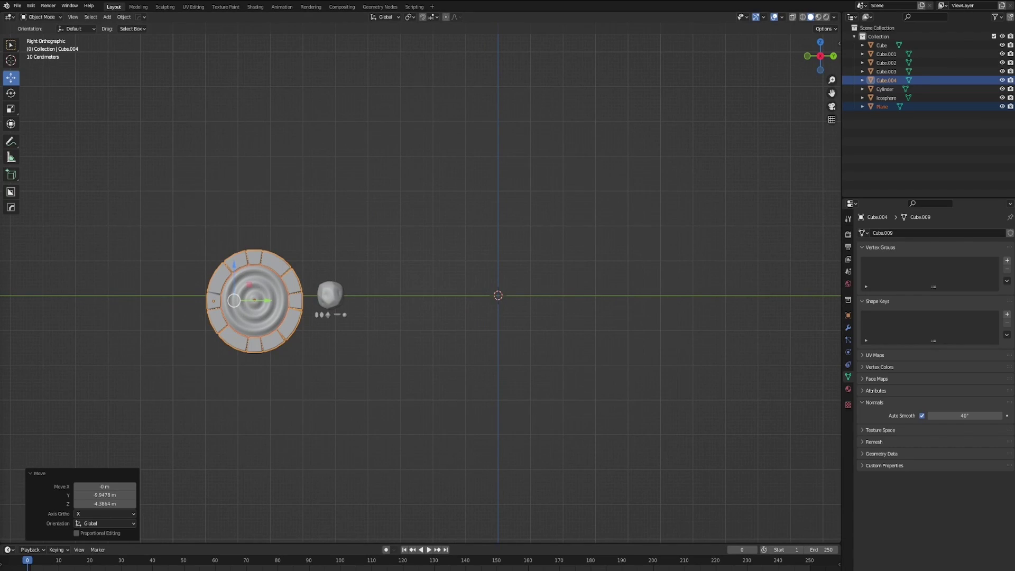
click(485, 326)
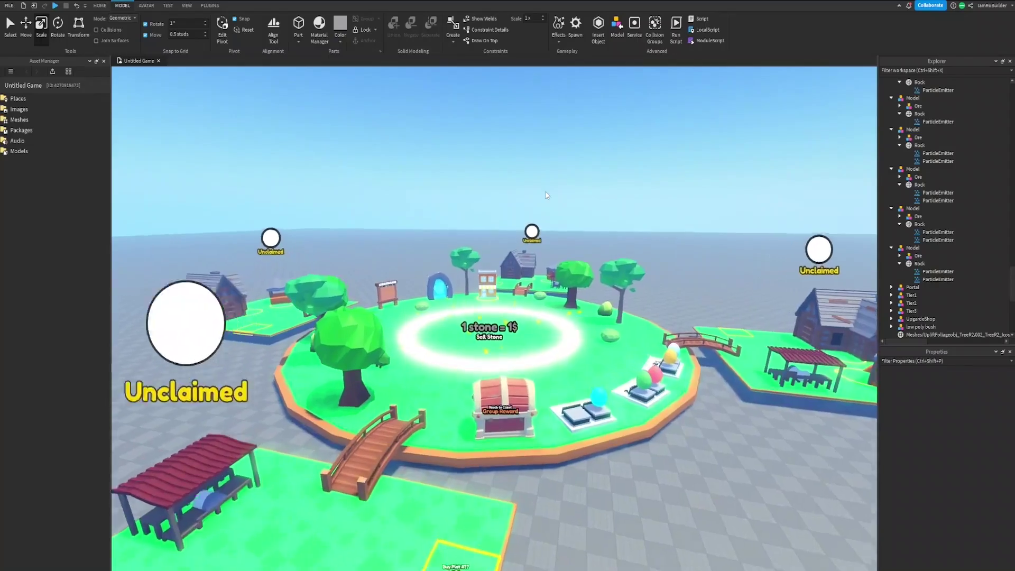
key(w)
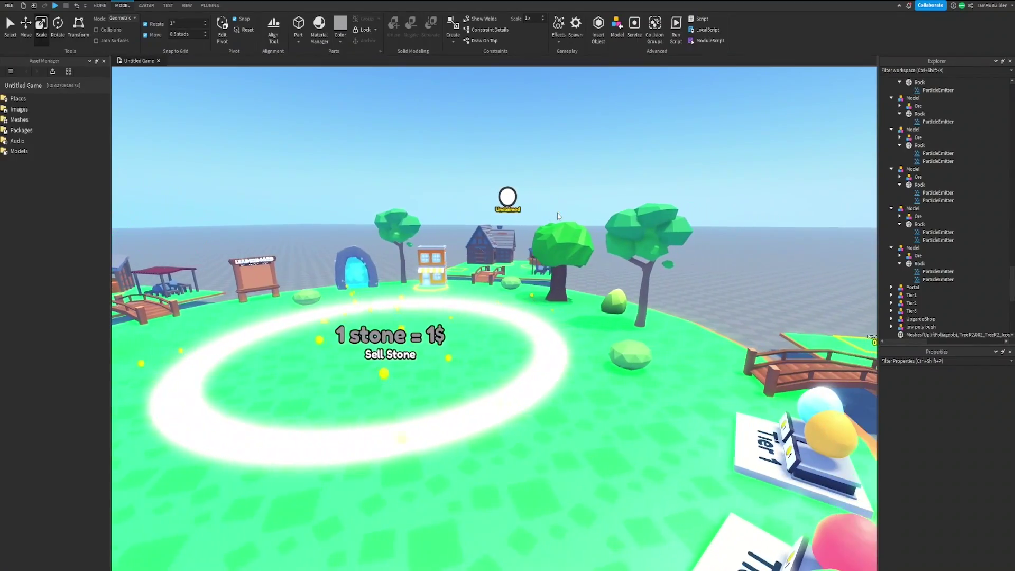
right_drag(621, 221, 642, 220)
scroll(641, 220, down, 10)
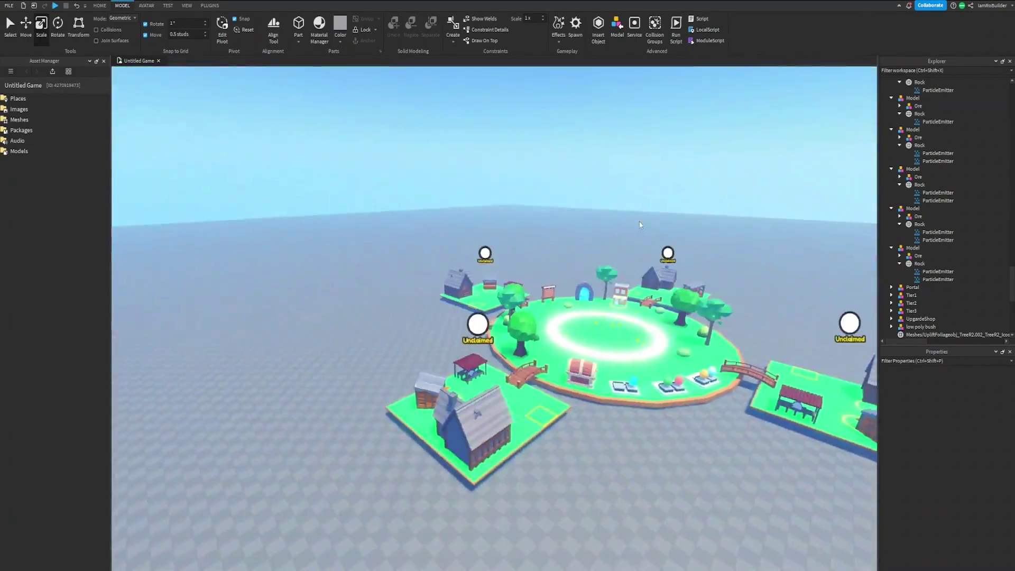
scroll(638, 221, up, 5)
scroll(639, 221, up, 10)
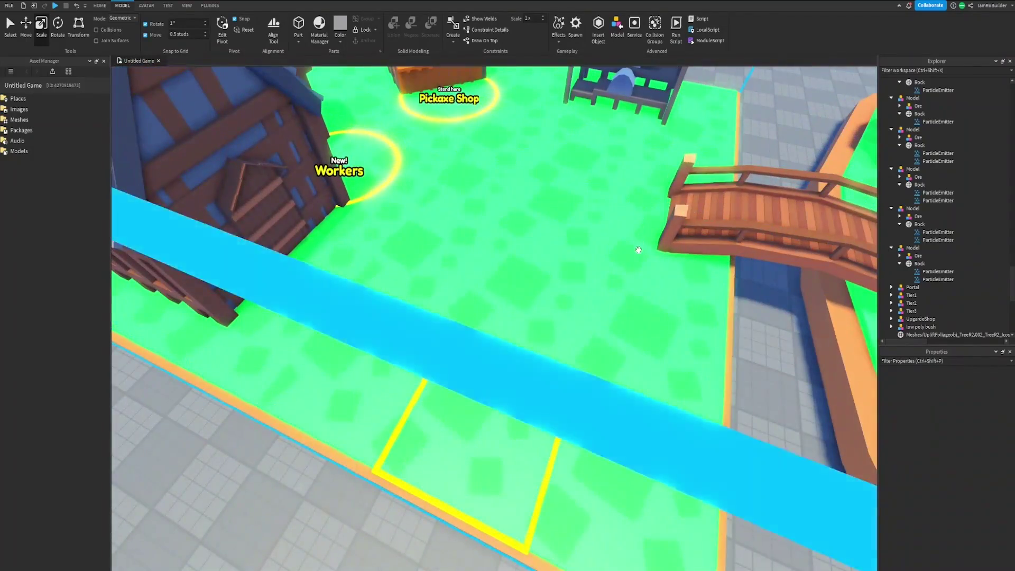
click(529, 307)
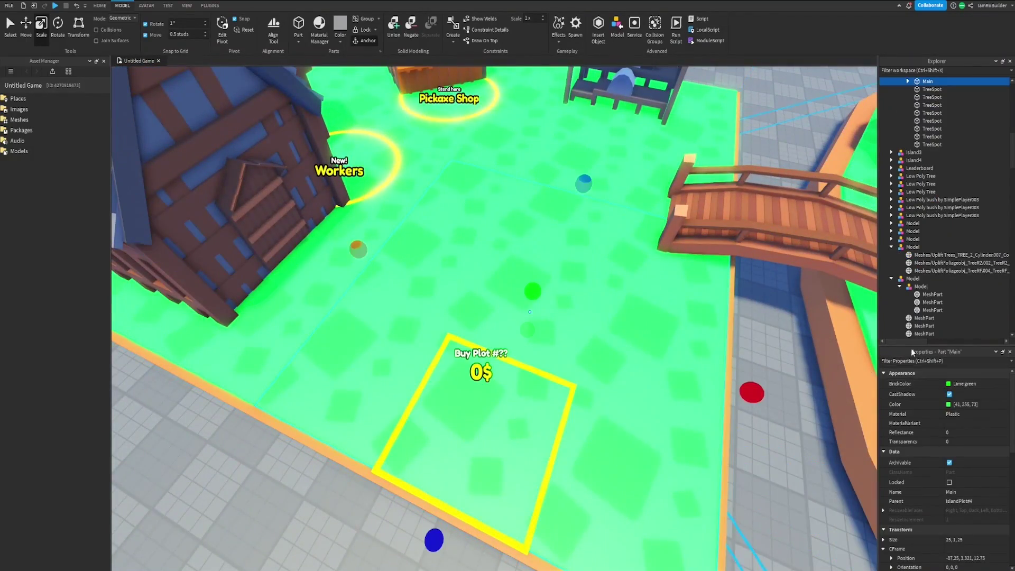
scroll(719, 196, down, 10)
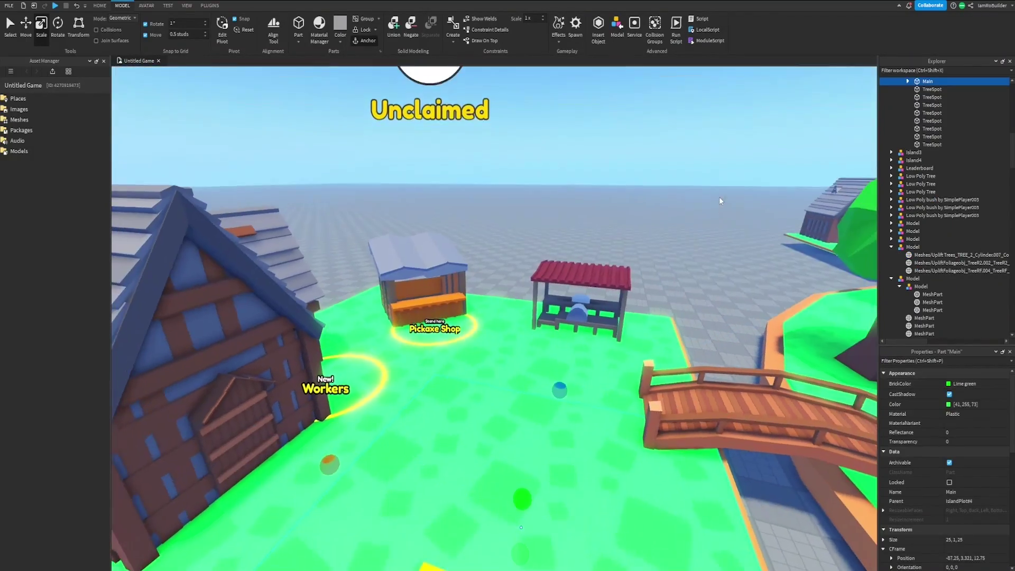
click(719, 197)
right_drag(719, 196, 720, 200)
scroll(720, 201, down, 10)
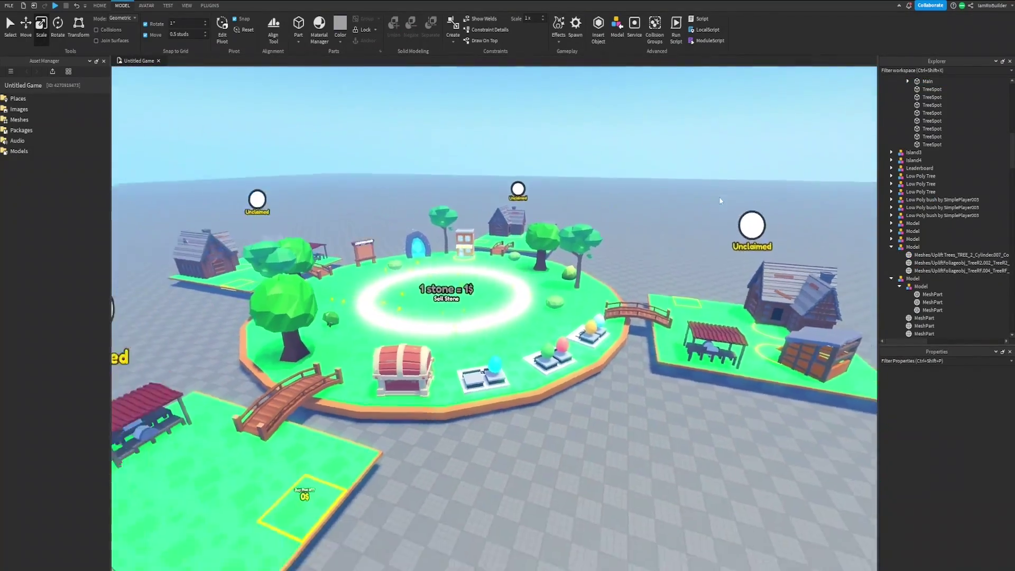
scroll(720, 201, up, 5)
key(w)
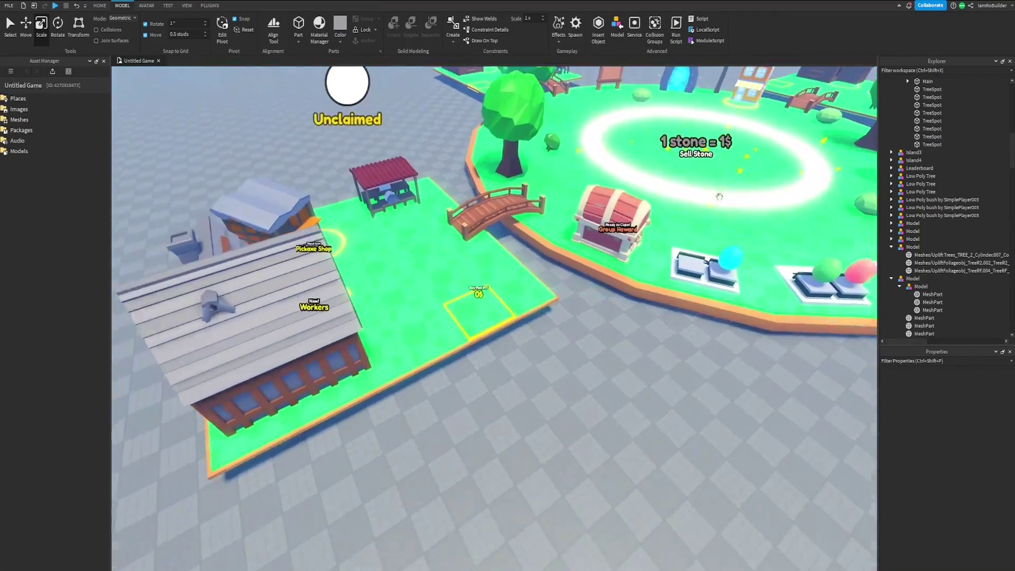
scroll(720, 197, down, 8)
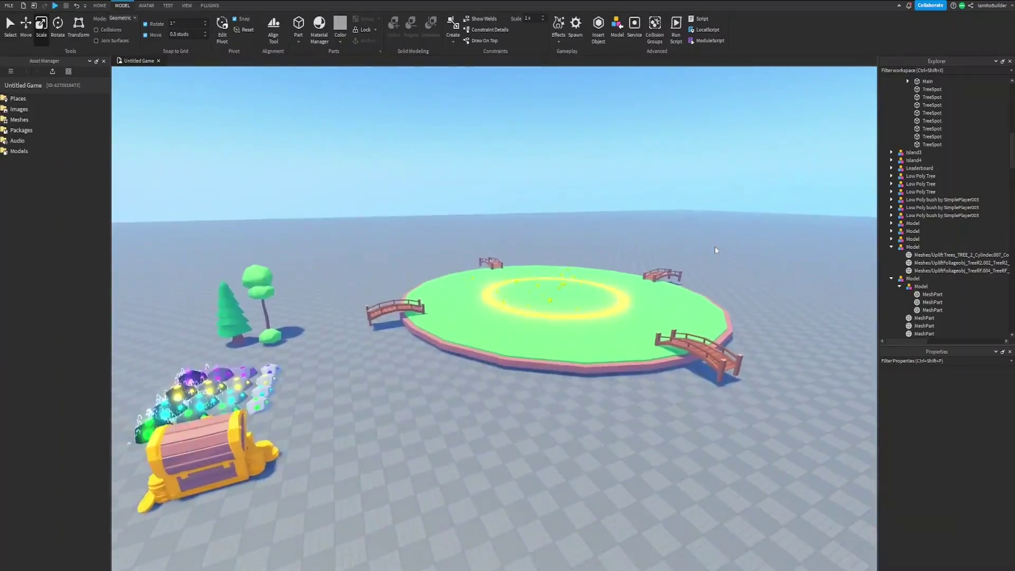
scroll(715, 246, up, 5)
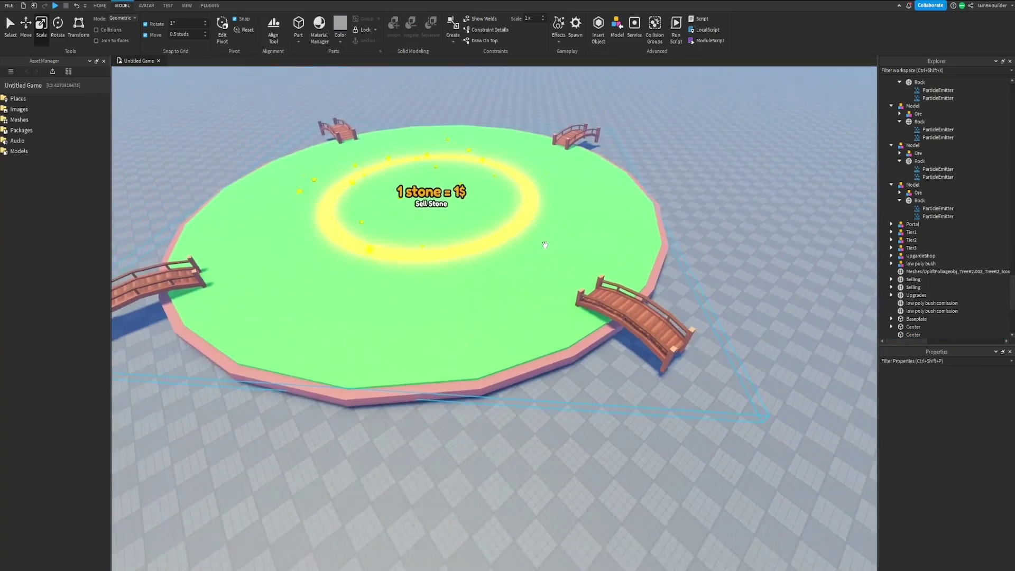
scroll(545, 245, down, 5)
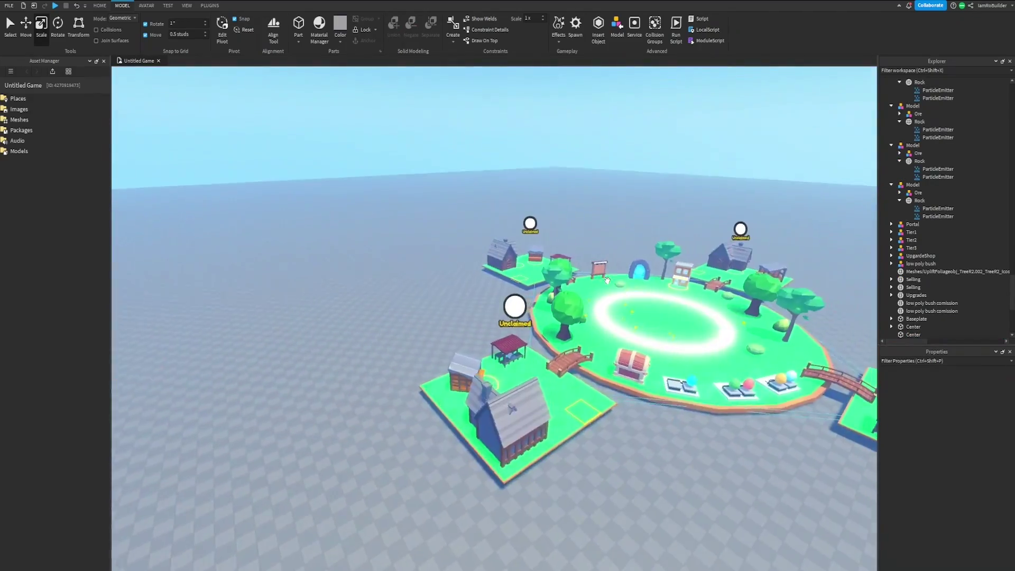
scroll(607, 280, up, 5)
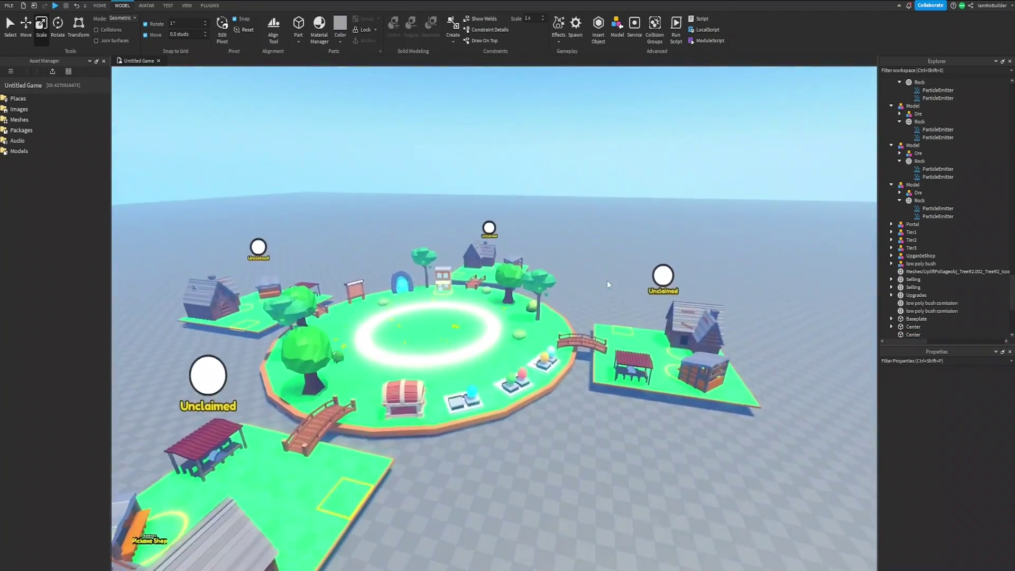
scroll(607, 280, up, 3)
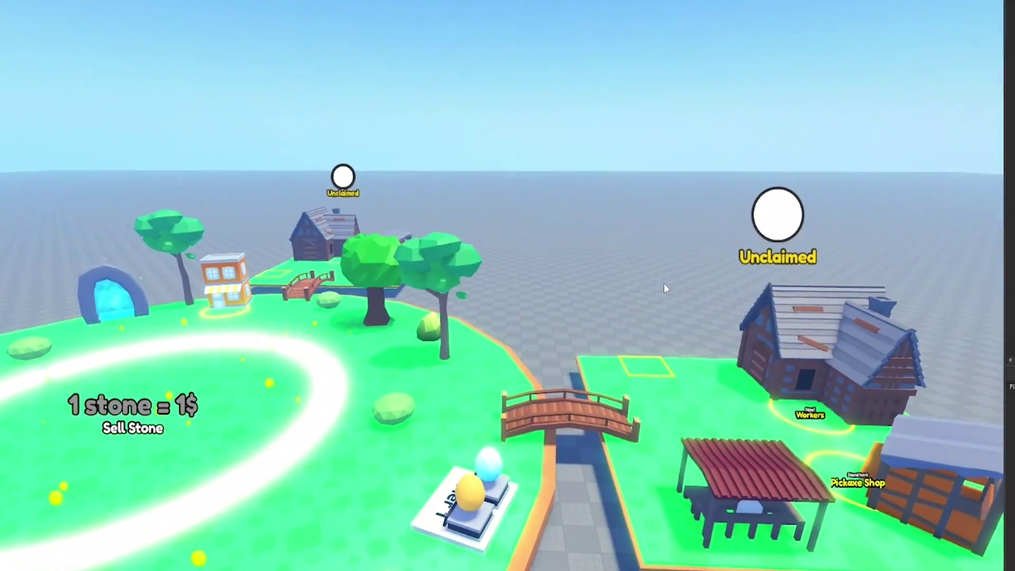
scroll(663, 306, up, 4)
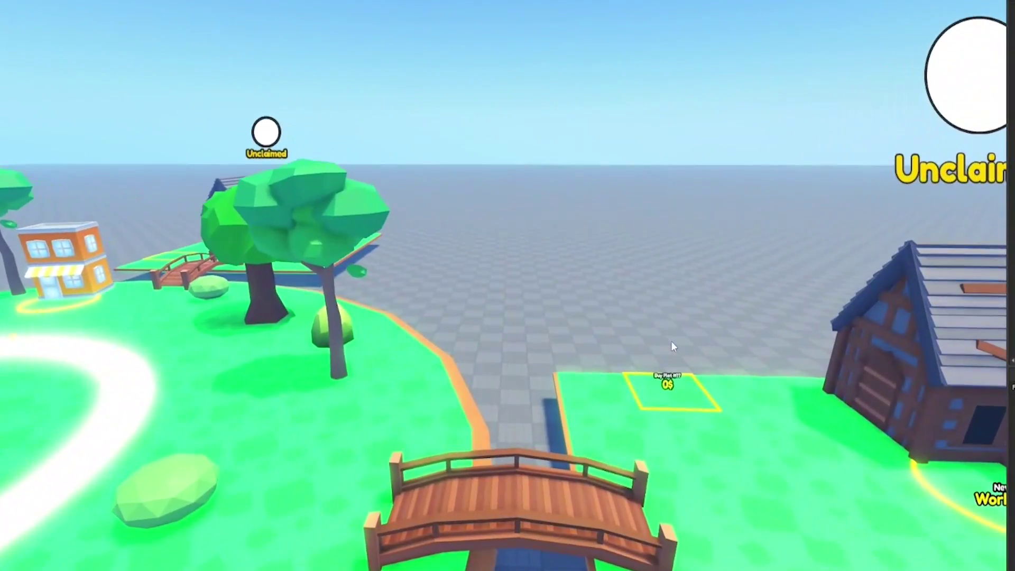
click(682, 407)
scroll(432, 339, down, 8)
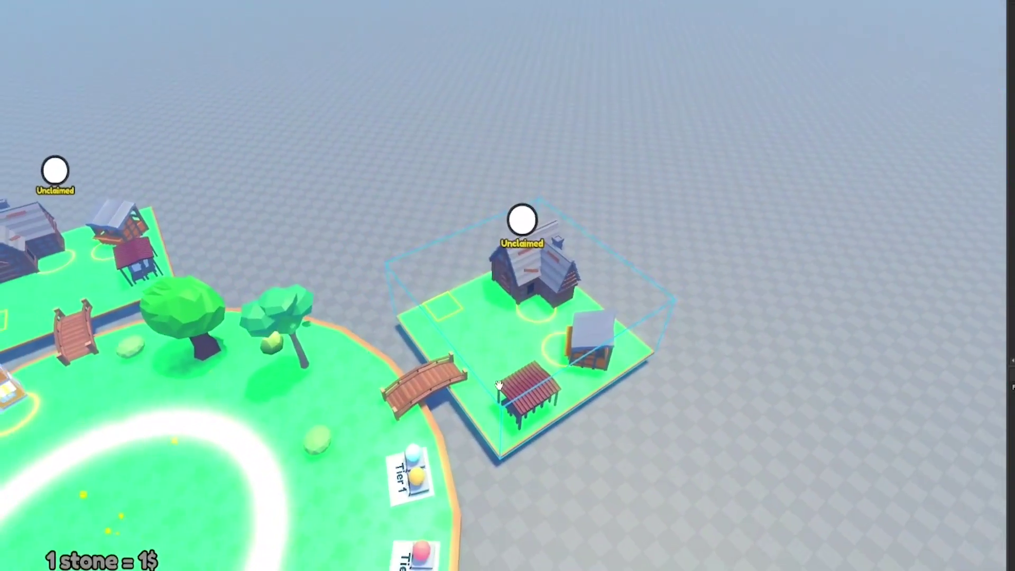
scroll(432, 339, down, 2)
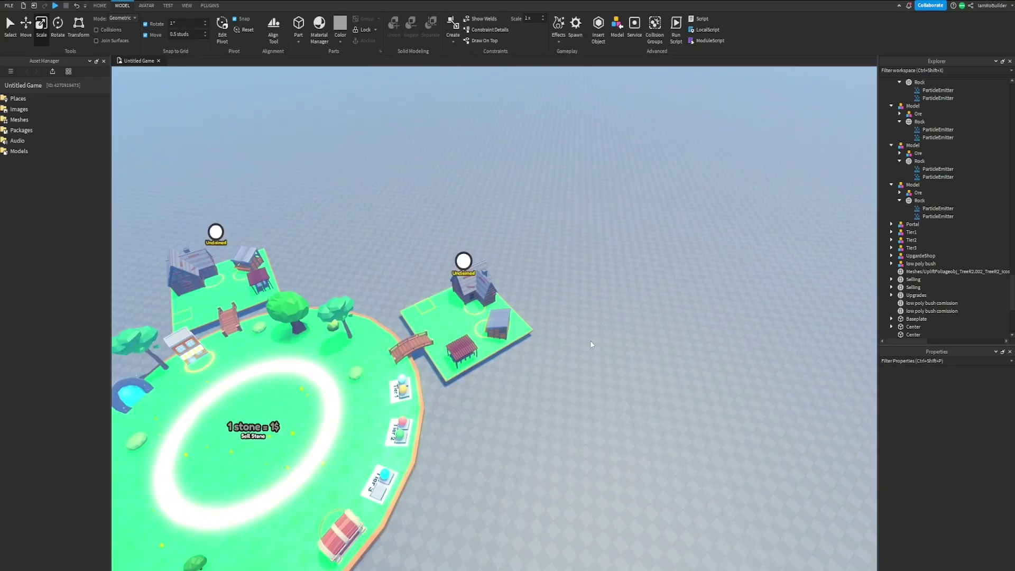
scroll(637, 375, up, 5)
scroll(594, 350, up, 4)
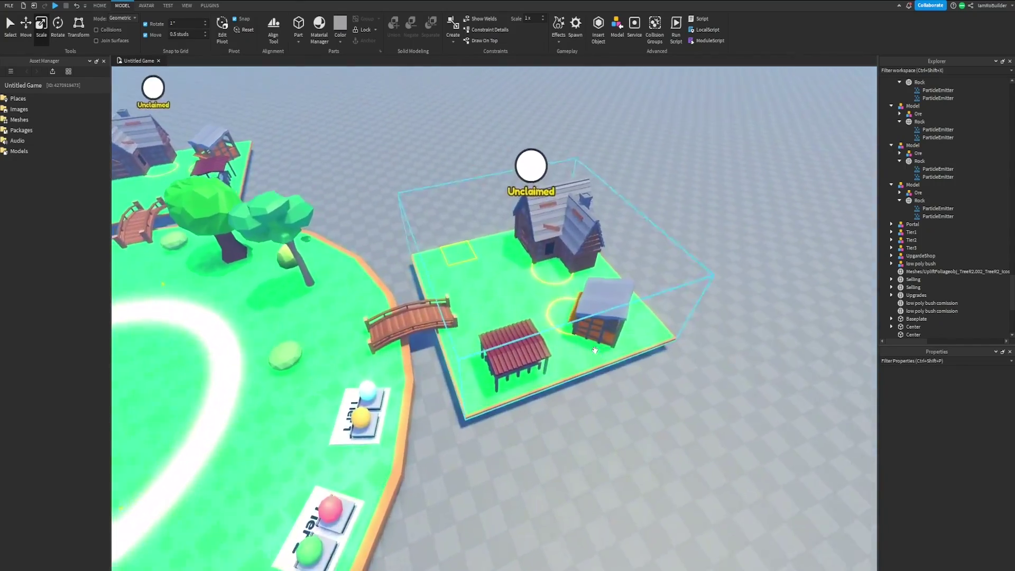
right_drag(595, 350, 595, 353)
scroll(595, 350, down, 10)
scroll(595, 350, up, 5)
scroll(595, 353, up, 8)
scroll(599, 359, down, 3)
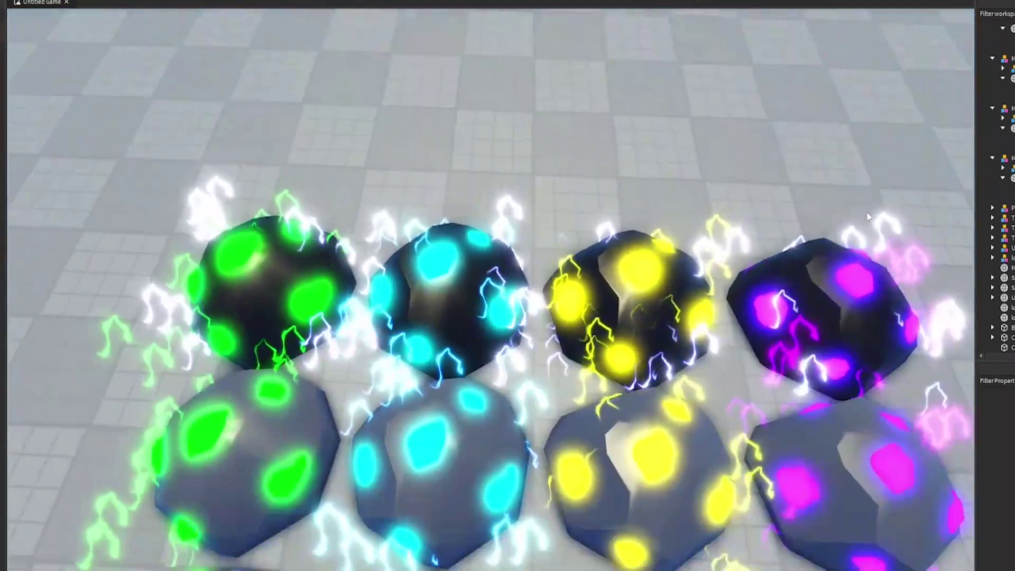
click(390, 264)
ctrl+click(467, 264)
ctrl+click(578, 270)
ctrl+click(661, 259)
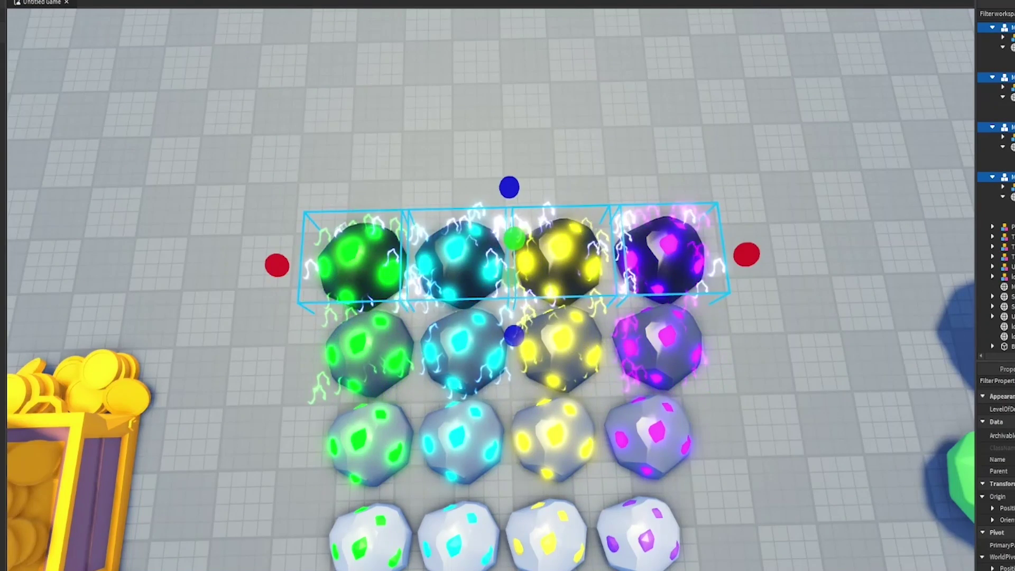
key(ctrl+2)
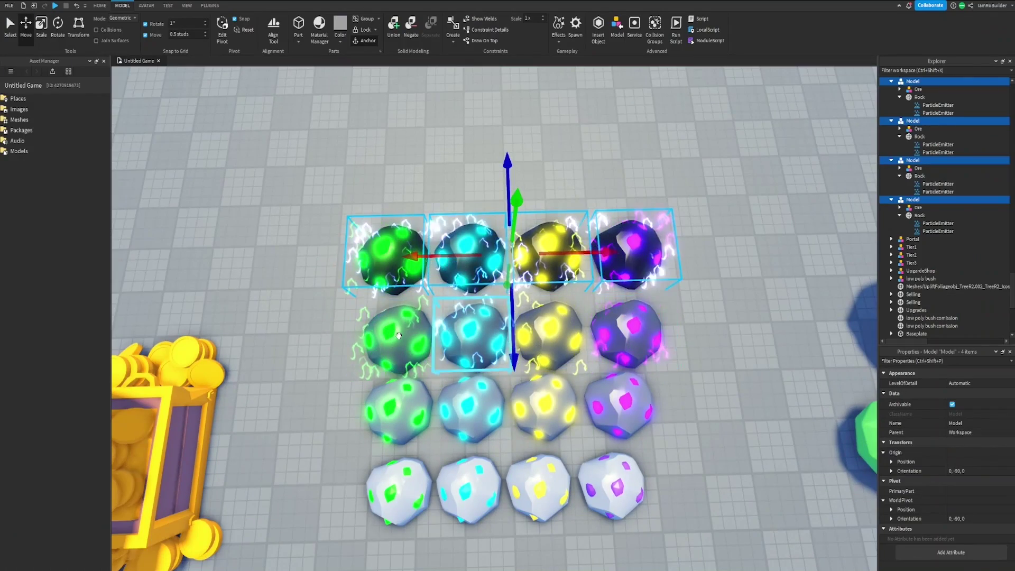
click(250, 253)
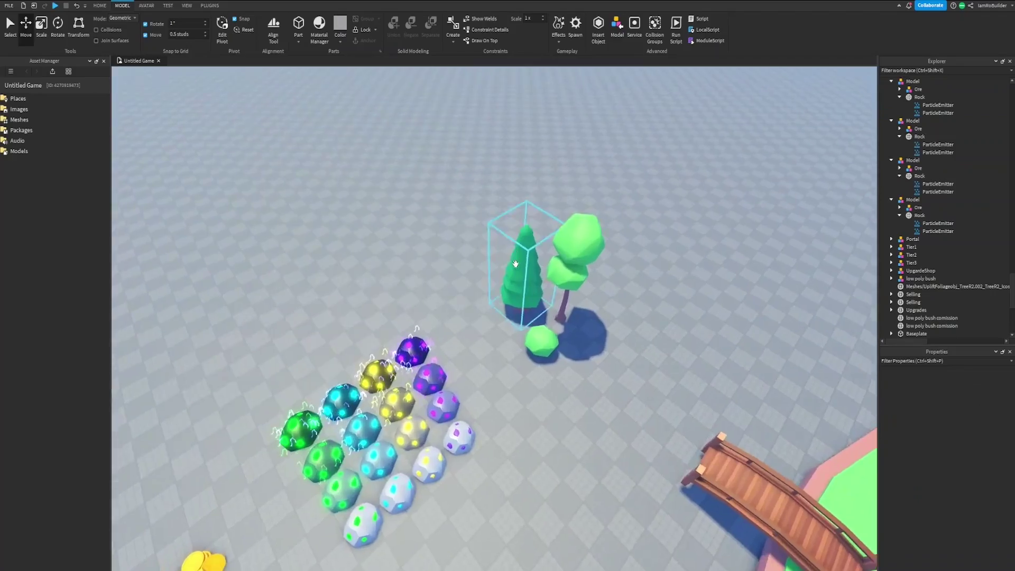
scroll(515, 264, up, 5)
scroll(515, 265, down, 3)
right_drag(516, 267, 515, 264)
scroll(517, 267, up, 10)
scroll(517, 268, down, 10)
scroll(516, 264, down, 3)
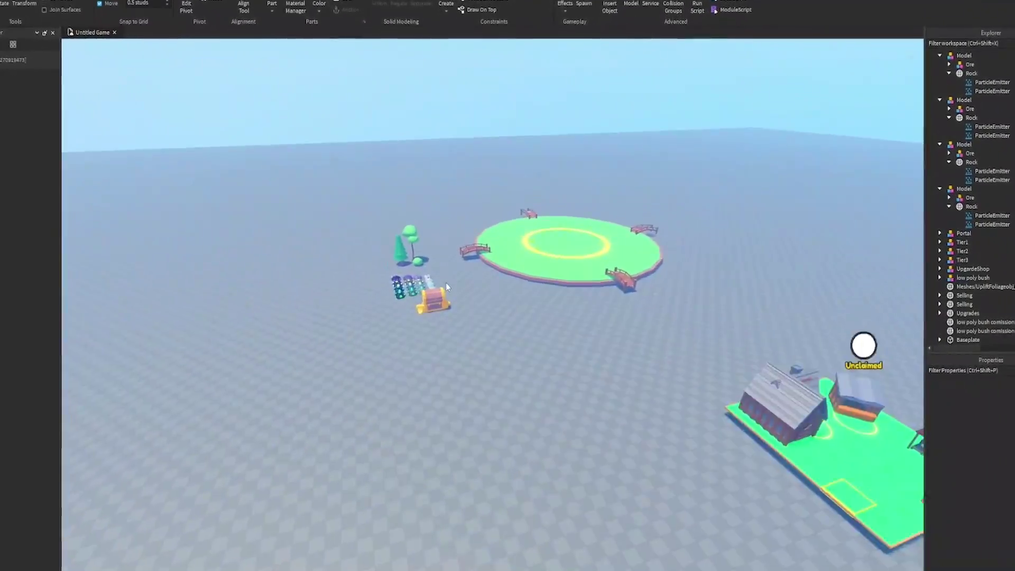
scroll(454, 286, up, 5)
scroll(446, 284, up, 3)
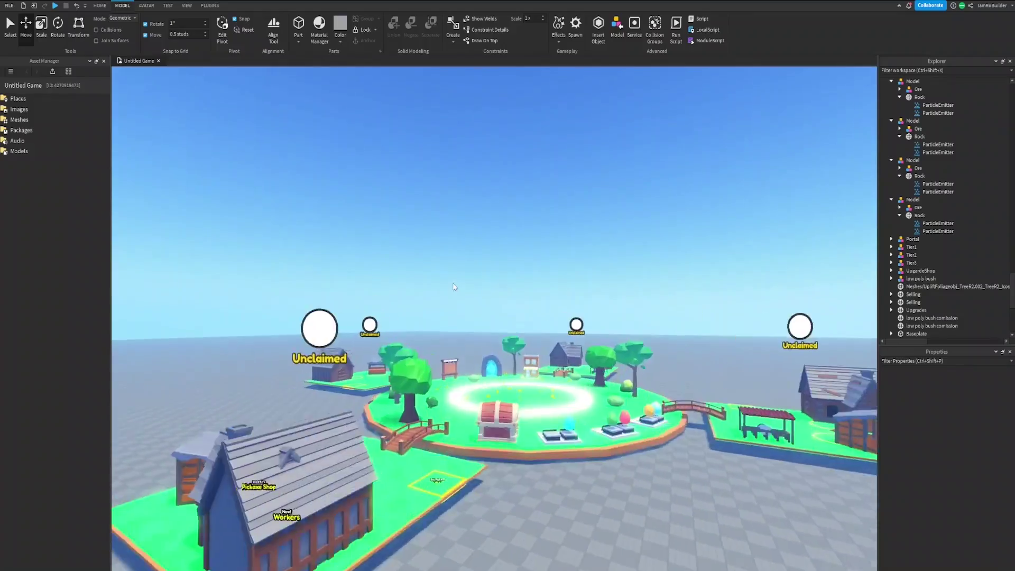
scroll(453, 287, up, 5)
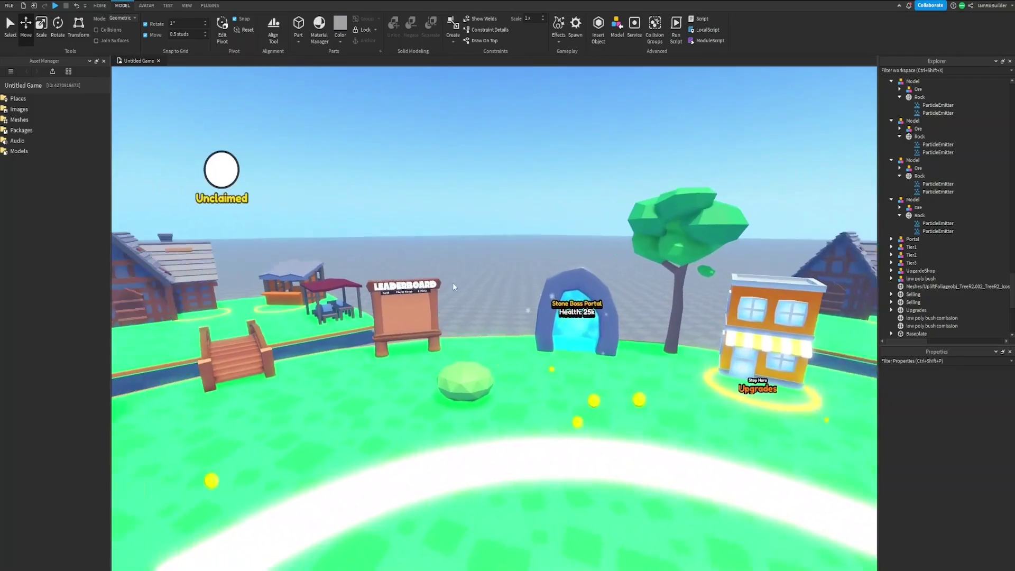
scroll(453, 283, down, 3)
right_drag(452, 283, 409, 298)
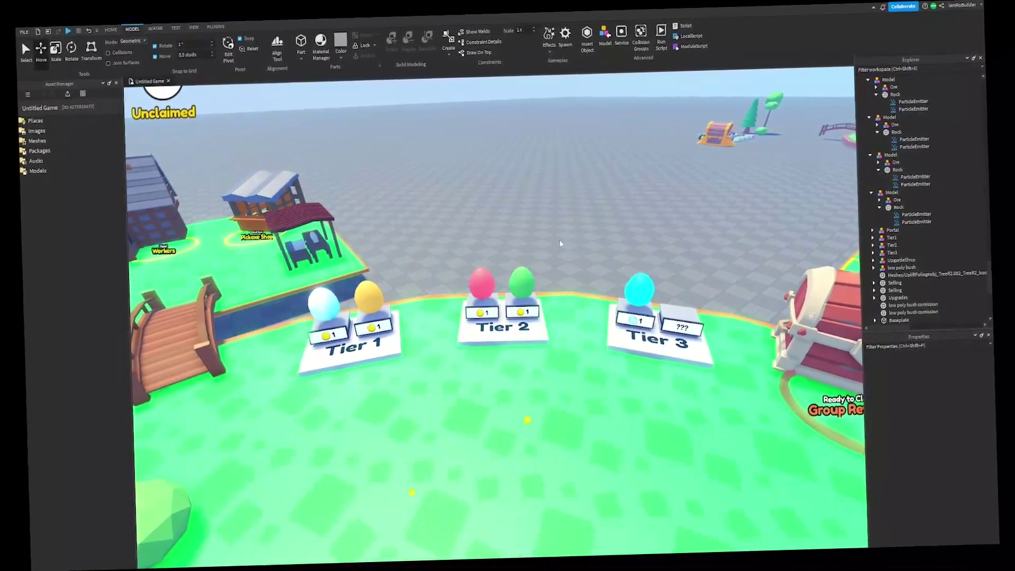
click(525, 282)
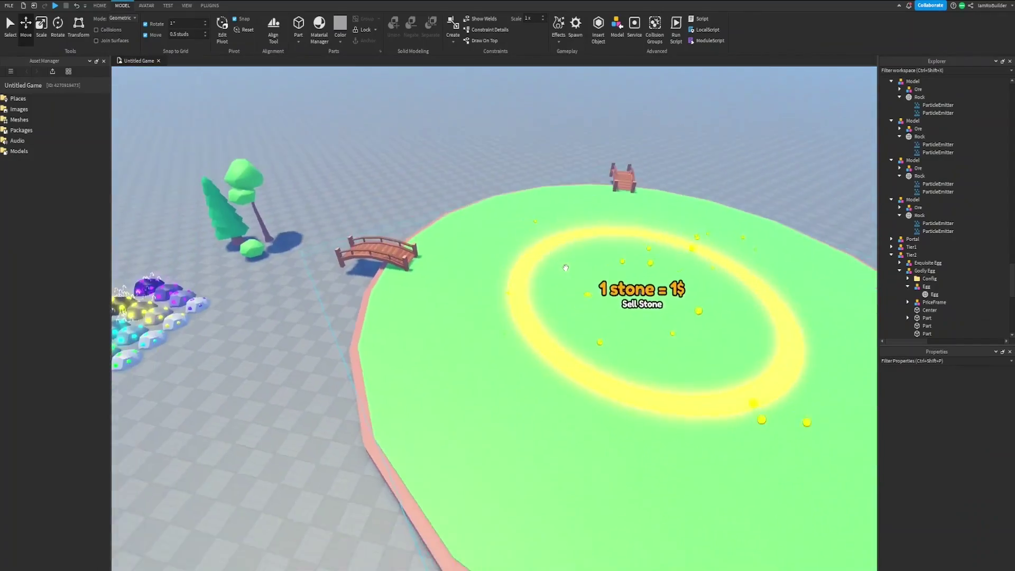
scroll(445, 157, down, 5)
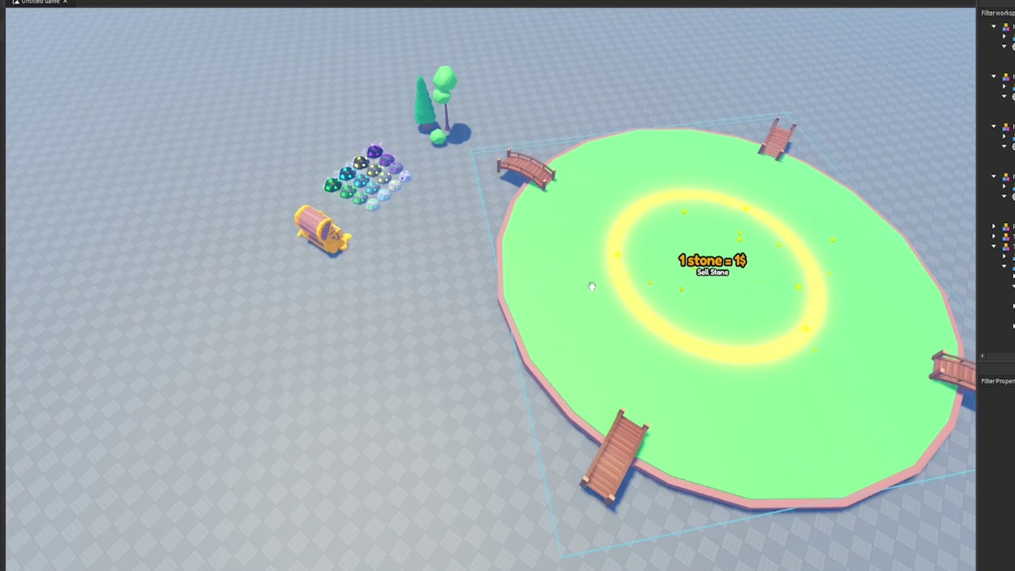
scroll(616, 240, down, 3)
scroll(412, 379, up, 8)
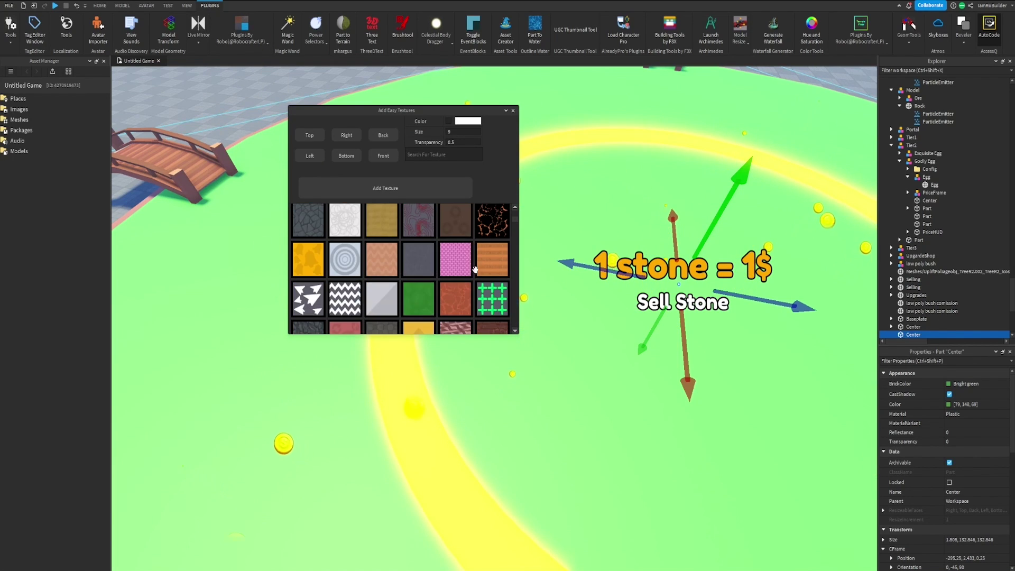
- Apply the green X-pattern texture from Add Easy Textures to the Center part
click(443, 154)
text(gr)
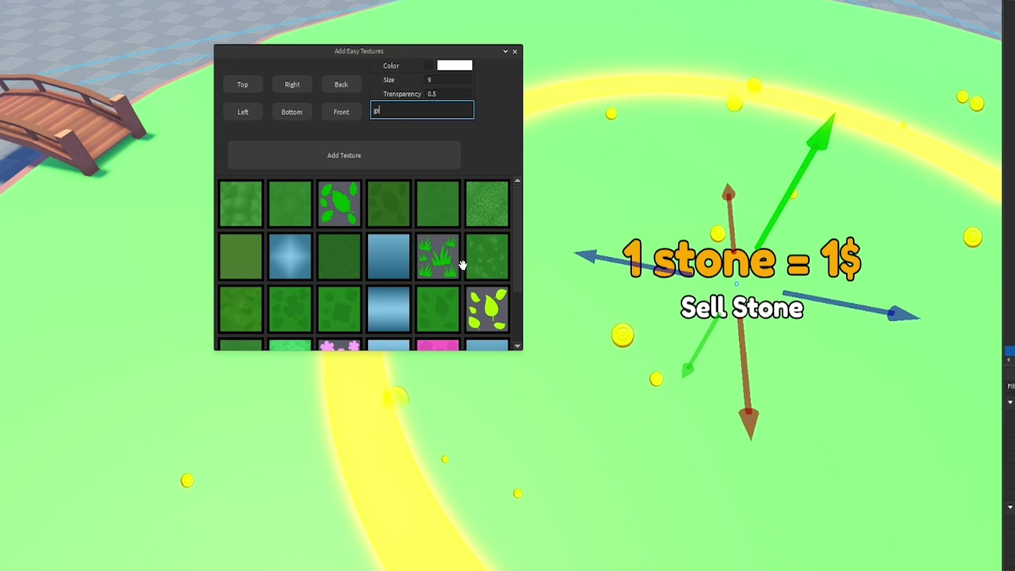
scroll(462, 264, down, 4)
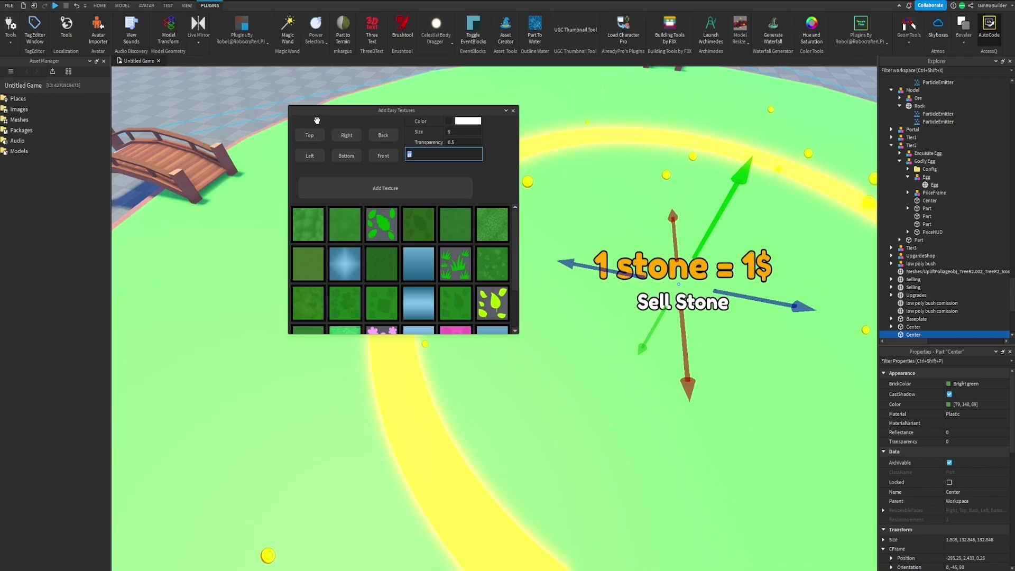
key(BackSpace)
key(BackSpace)
scroll(472, 267, down, 3)
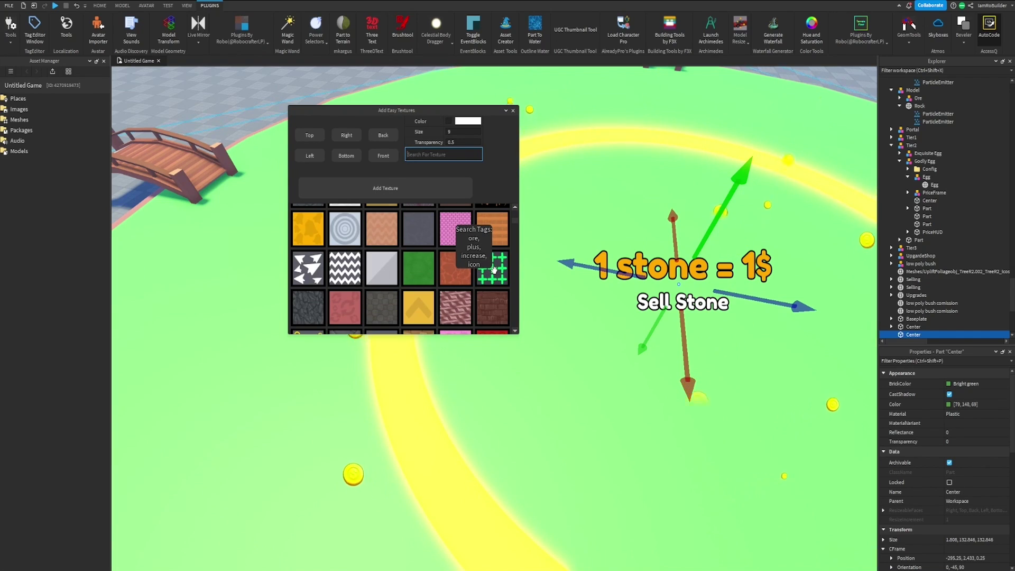
scroll(492, 268, down, 5)
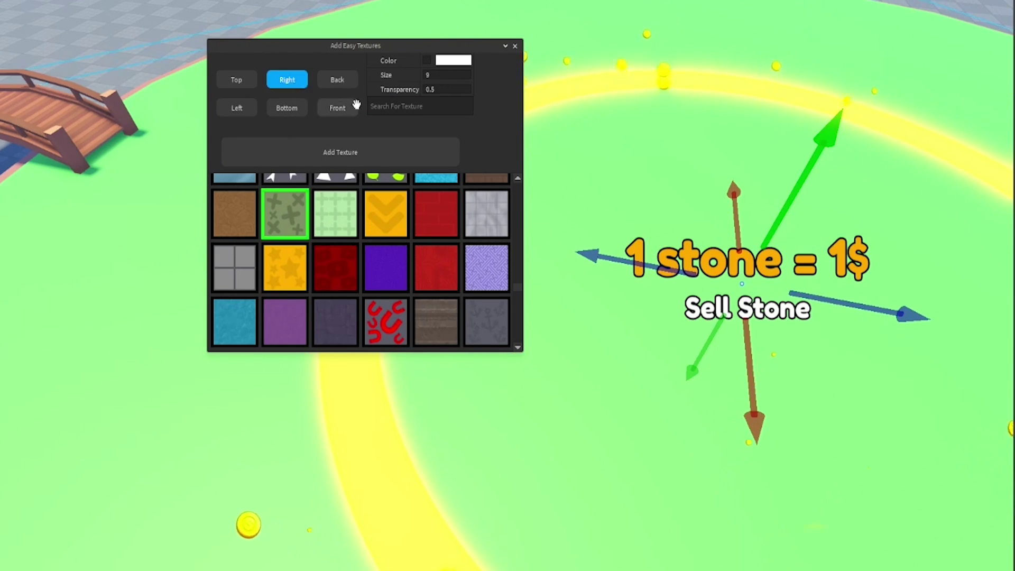
click(363, 152)
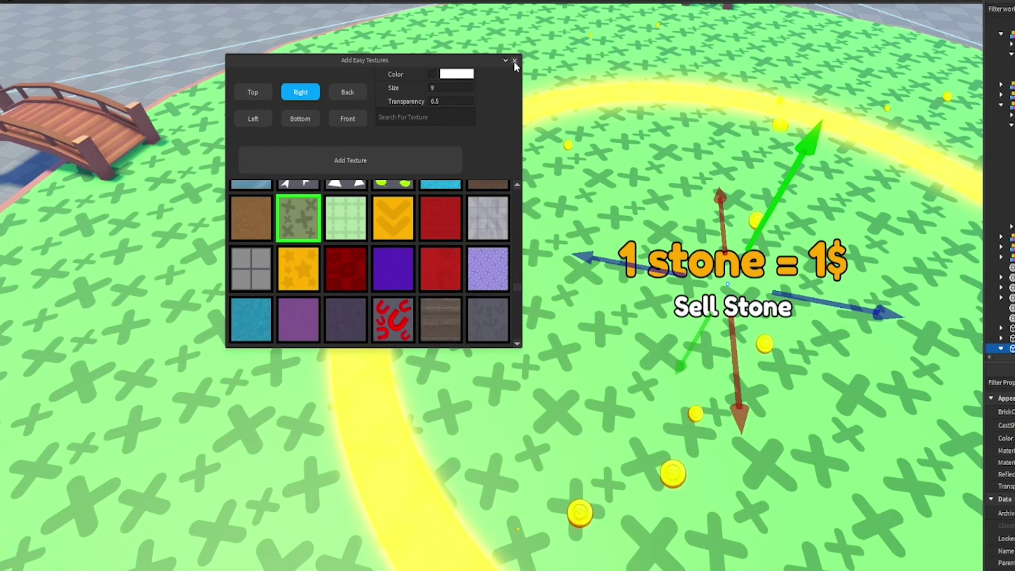
click(515, 61)
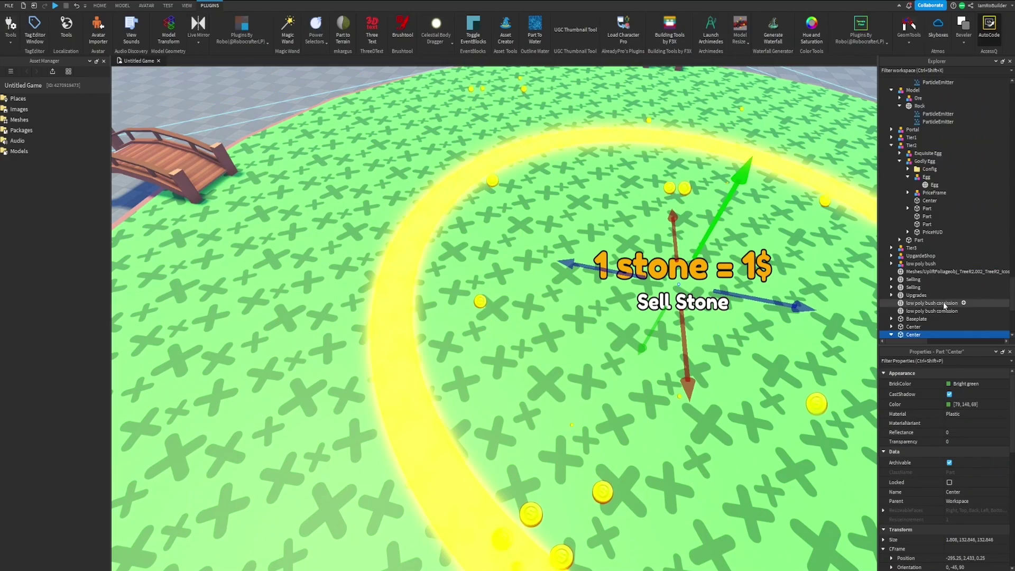
- Set the X texture's tile size to 5 by 5 and fade its transparency to 0.95
scroll(682, 297, down, 5)
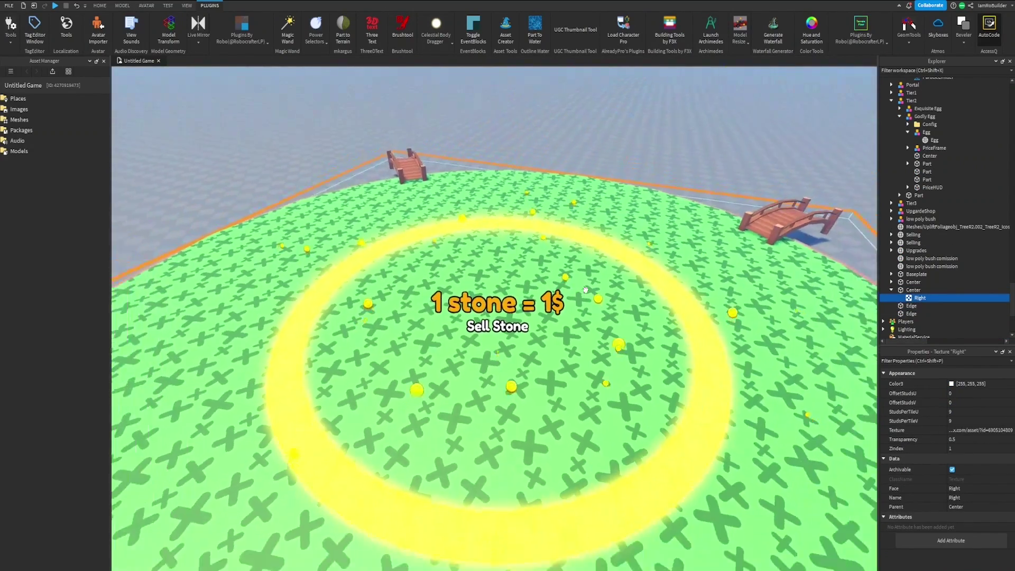
right_drag(683, 298, 502, 296)
scroll(502, 296, up, 3)
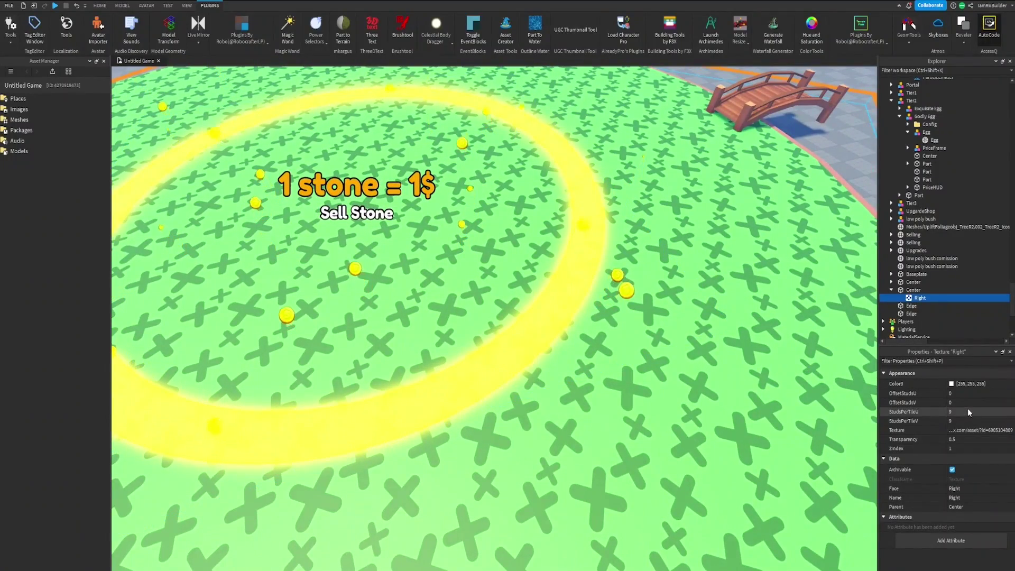
click(968, 411)
text(5)
key(Return)
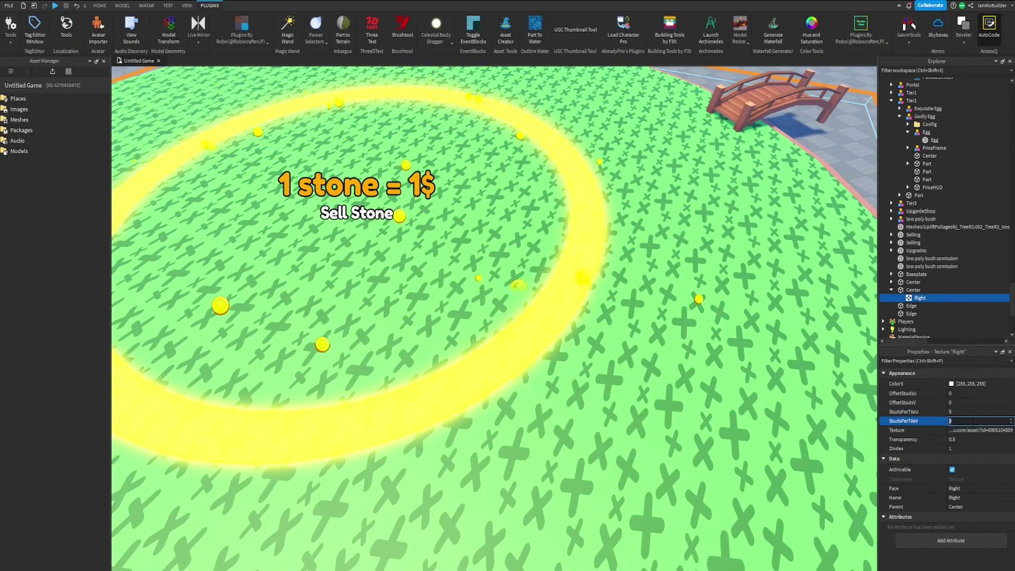
text(5)
key(Return)
click(967, 438)
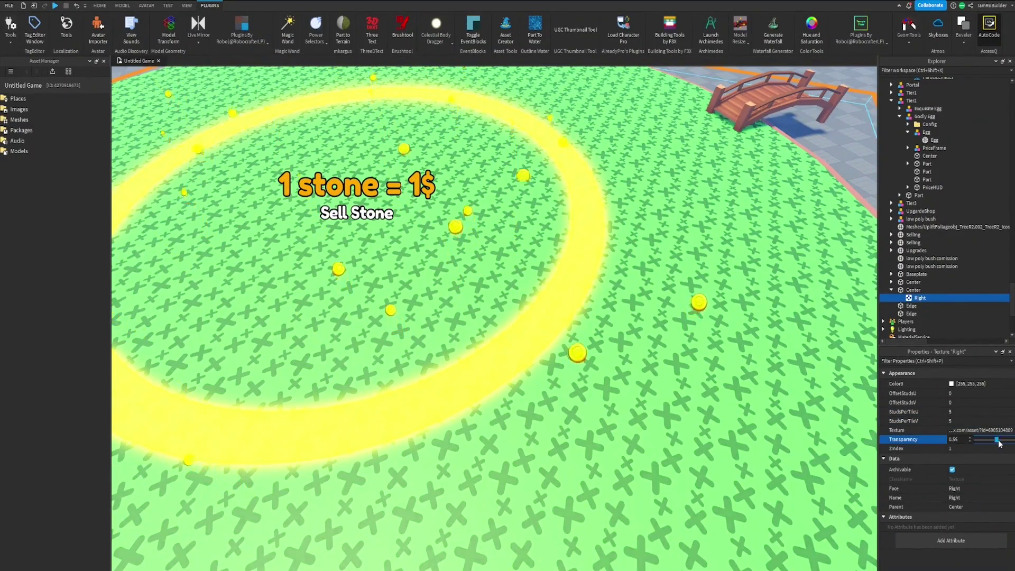
drag(1000, 443, 1012, 442)
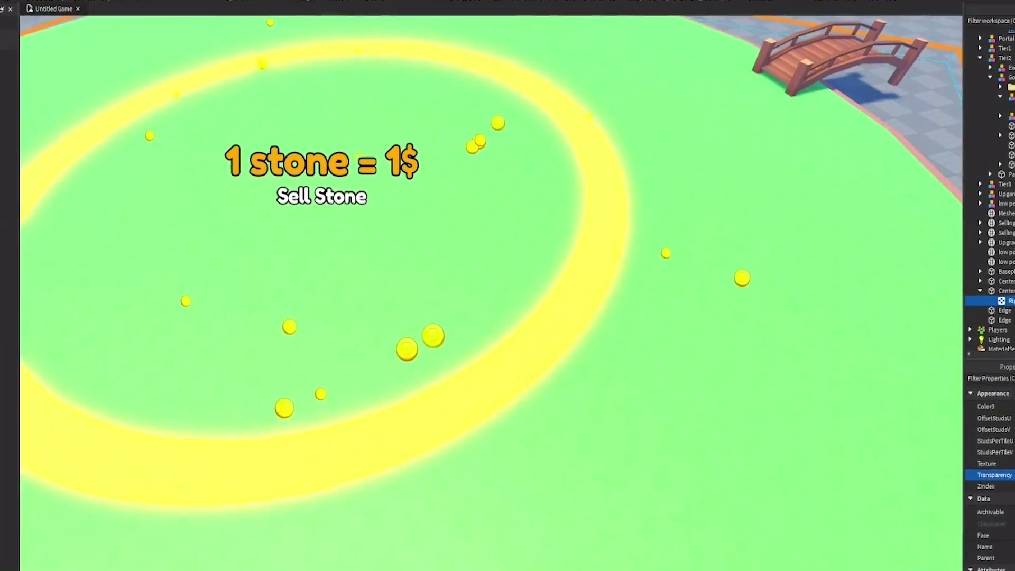
- Deselect the Right texture and zoom out over the island
scroll(560, 340, up, 5)
scroll(644, 262, down, 1)
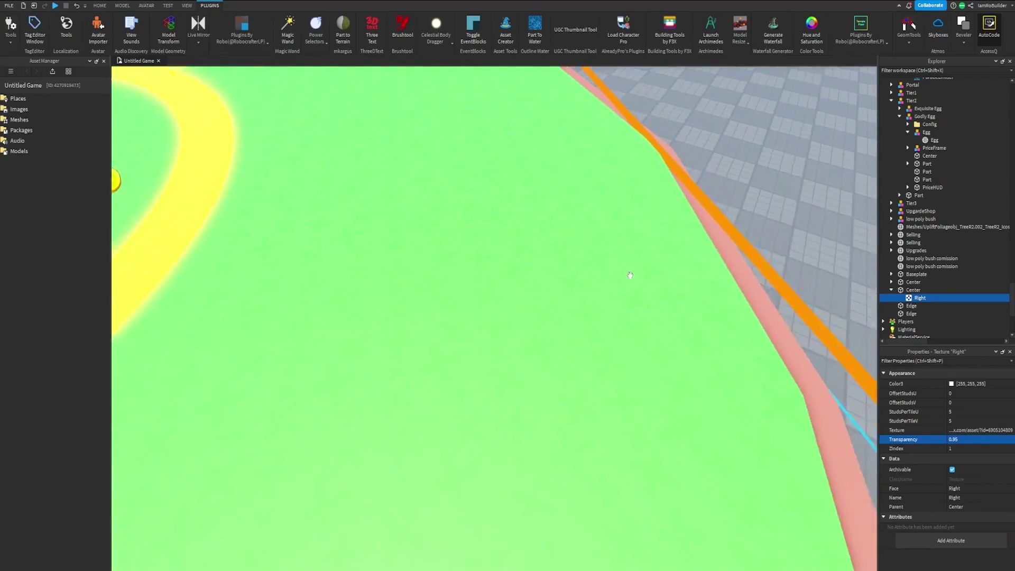
scroll(643, 261, down, 10)
click(688, 204)
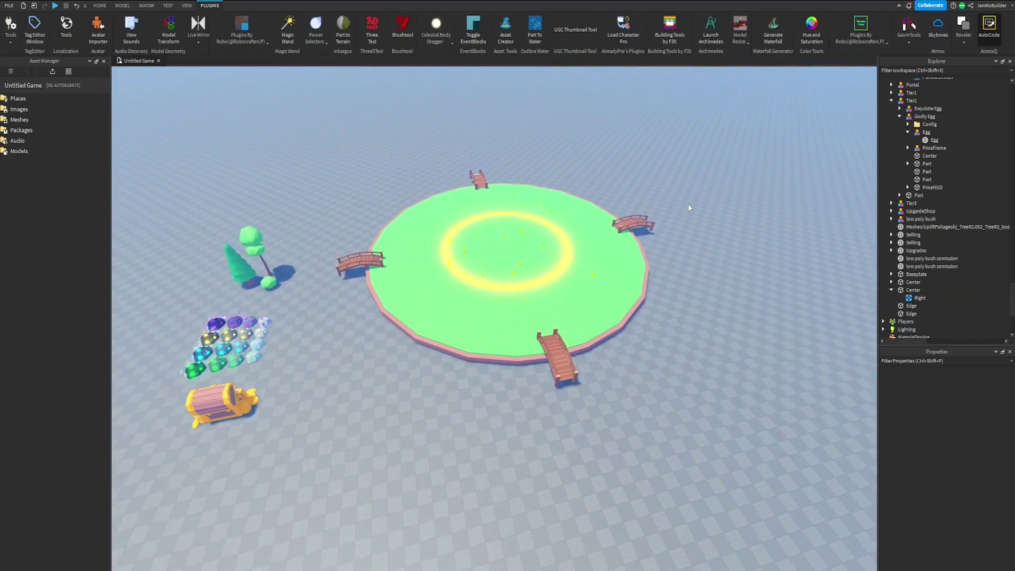
scroll(579, 153, up, 8)
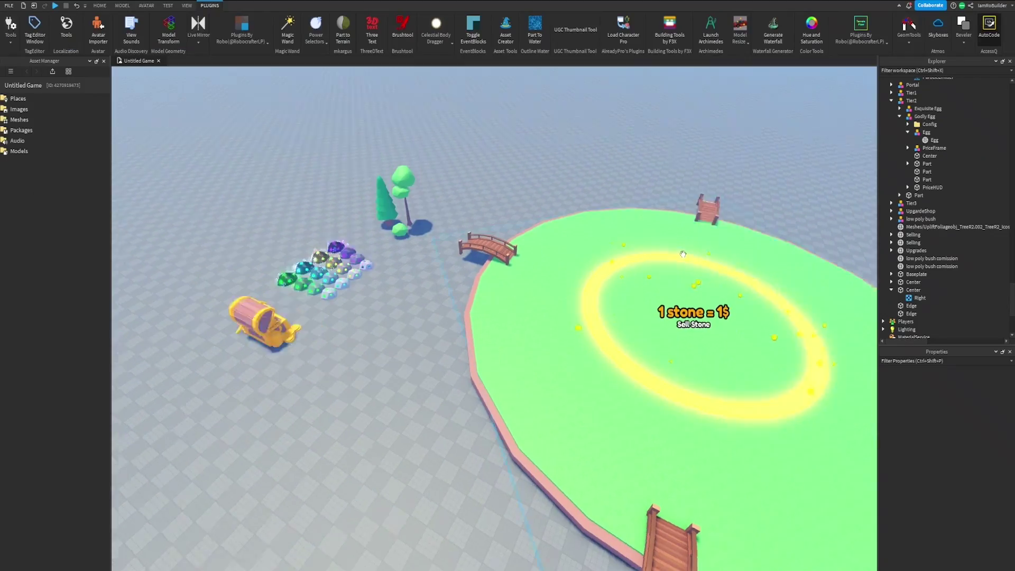
scroll(683, 254, down, 5)
scroll(661, 259, up, 3)
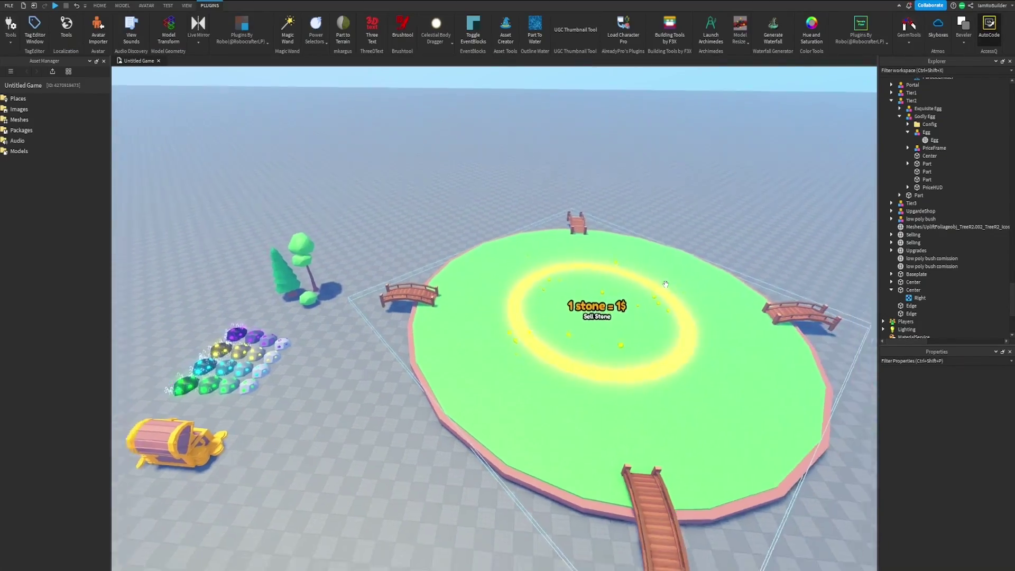
scroll(668, 264, down, 5)
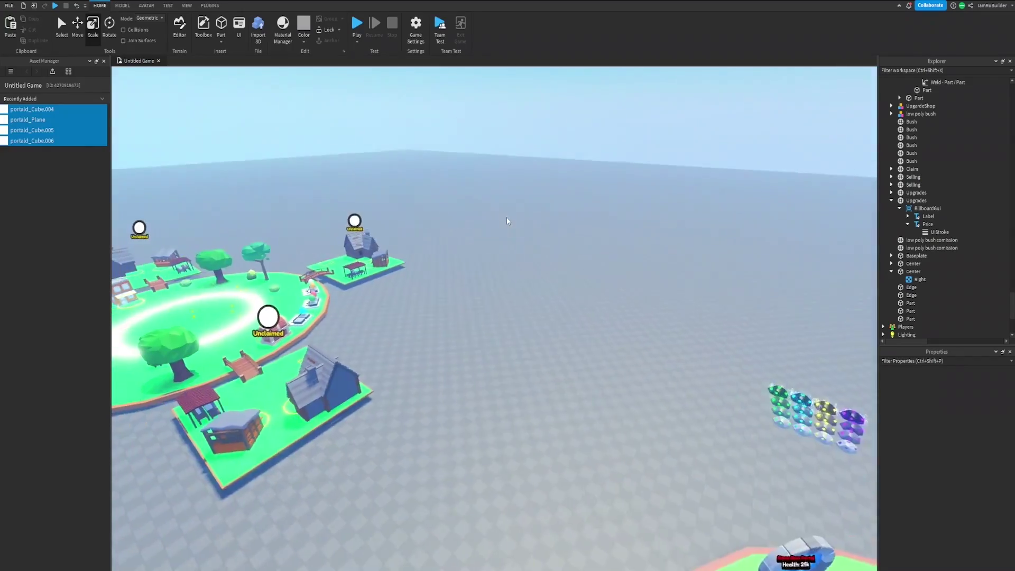
- Orbit and zoom around the island toward the Stone Boss Portal
scroll(608, 173, up, 5)
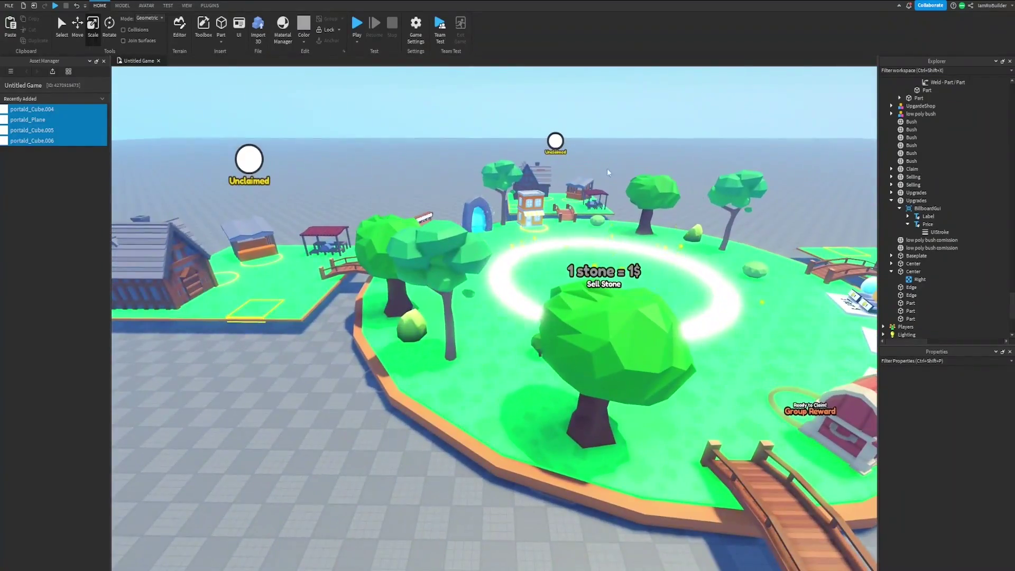
scroll(608, 172, down, 3)
right_drag(608, 173, 636, 163)
scroll(635, 163, up, 3)
scroll(635, 163, down, 2)
scroll(636, 163, down, 5)
scroll(636, 163, up, 4)
scroll(636, 163, up, 5)
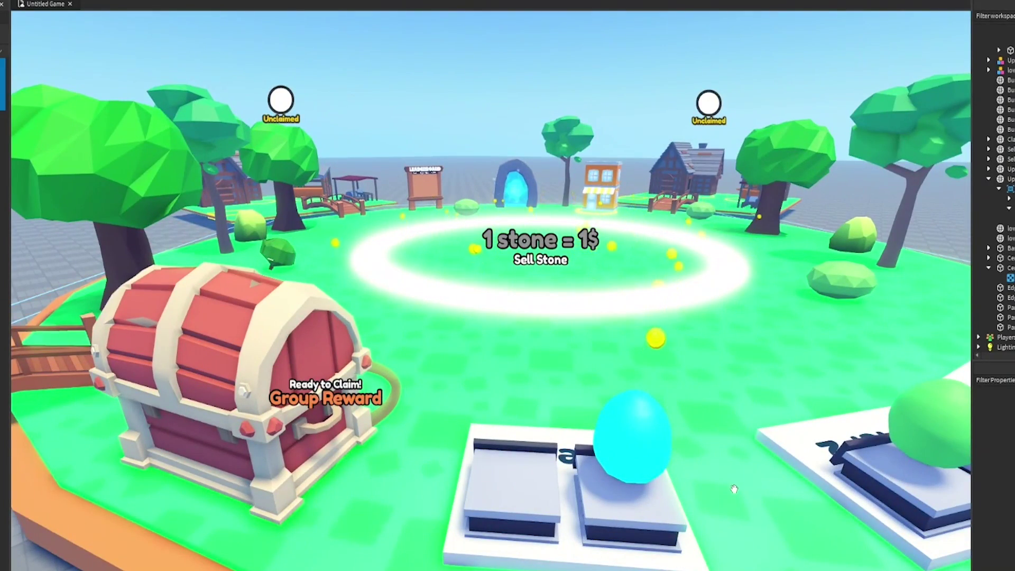
scroll(734, 489, down, 5)
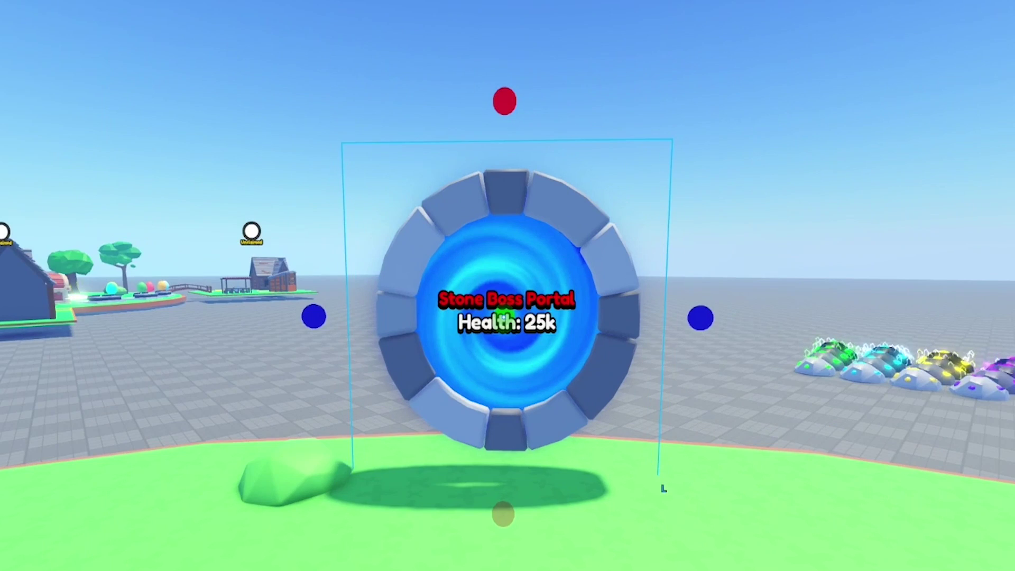
- Switch to the Move tool, deselect the portal, and bring the camera back over the island
key(ctrl+2)
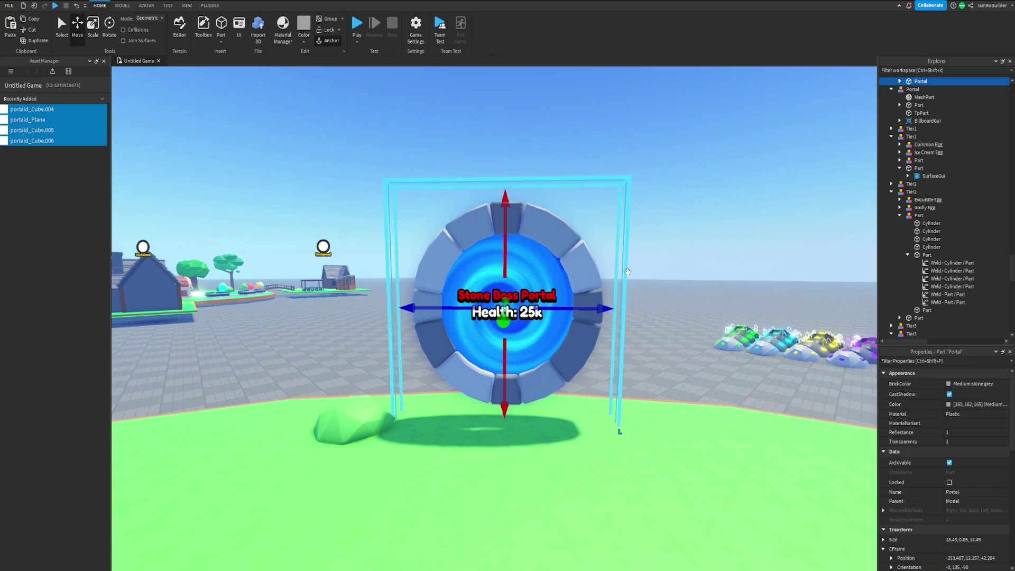
key(Escape)
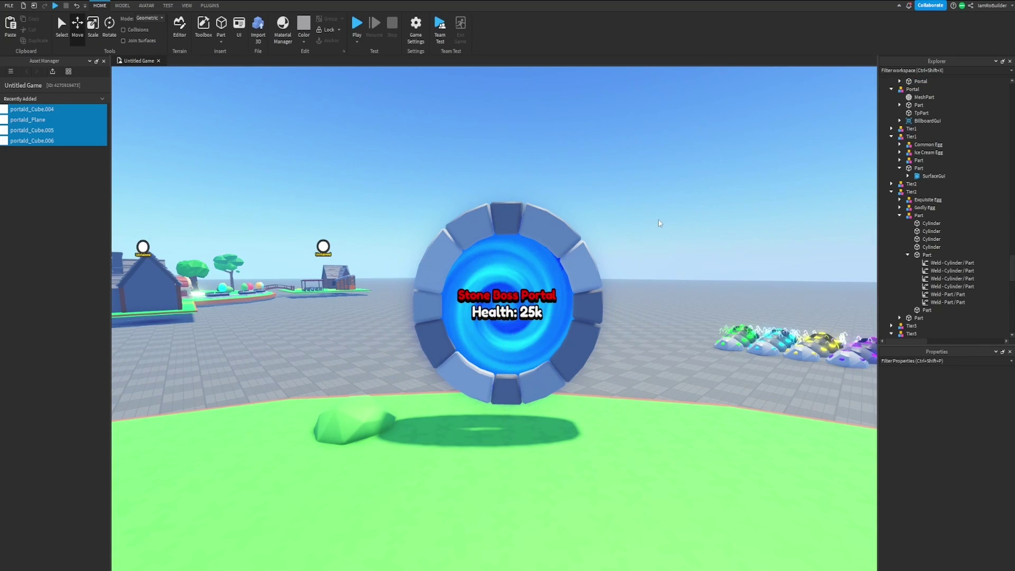
right_drag(667, 244, 487, 437)
scroll(524, 281, down, 5)
scroll(487, 437, up, 2)
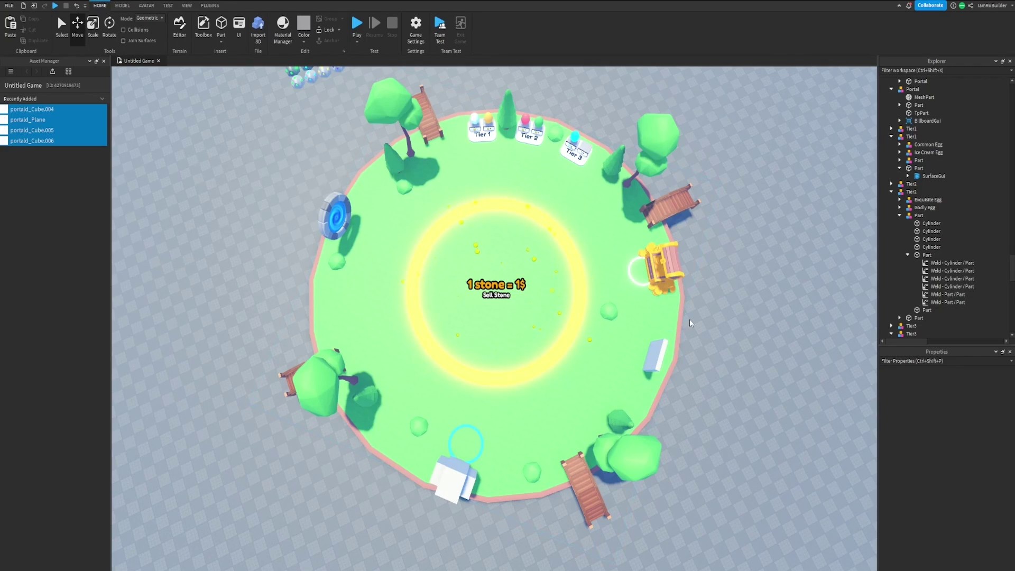
scroll(689, 323, down, 5)
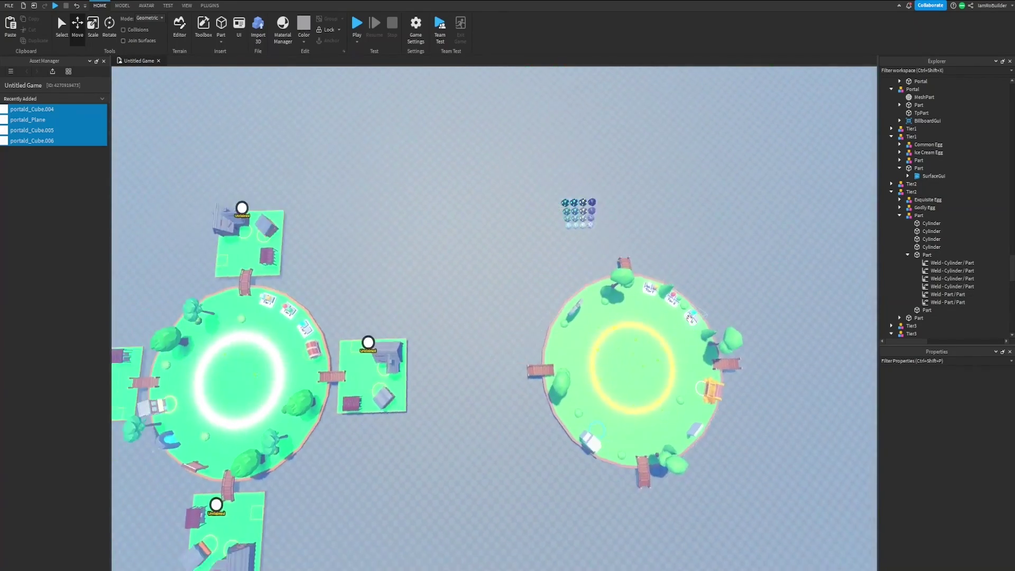
scroll(690, 323, up, 10)
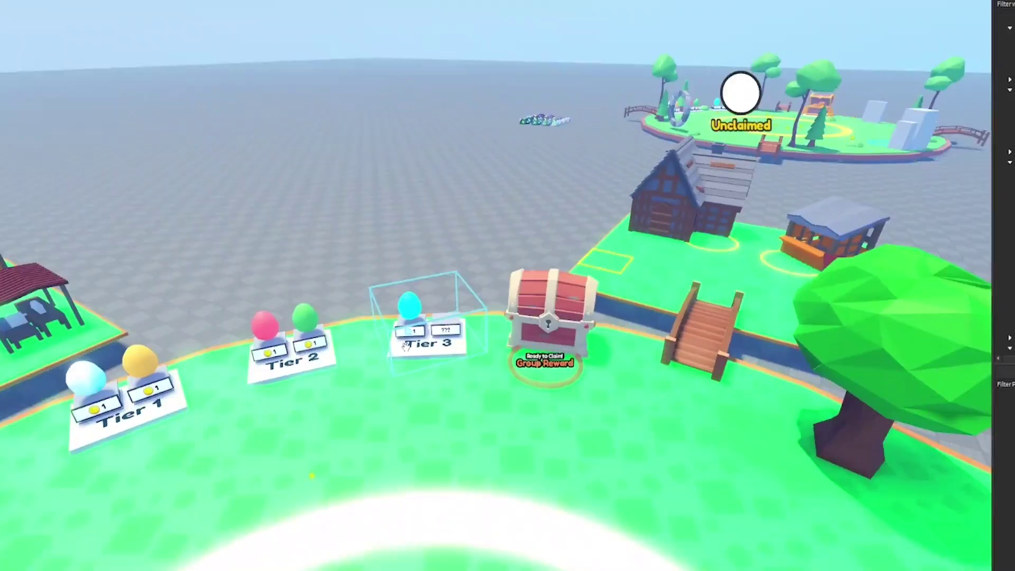
right_drag(406, 345, 409, 346)
scroll(409, 346, down, 5)
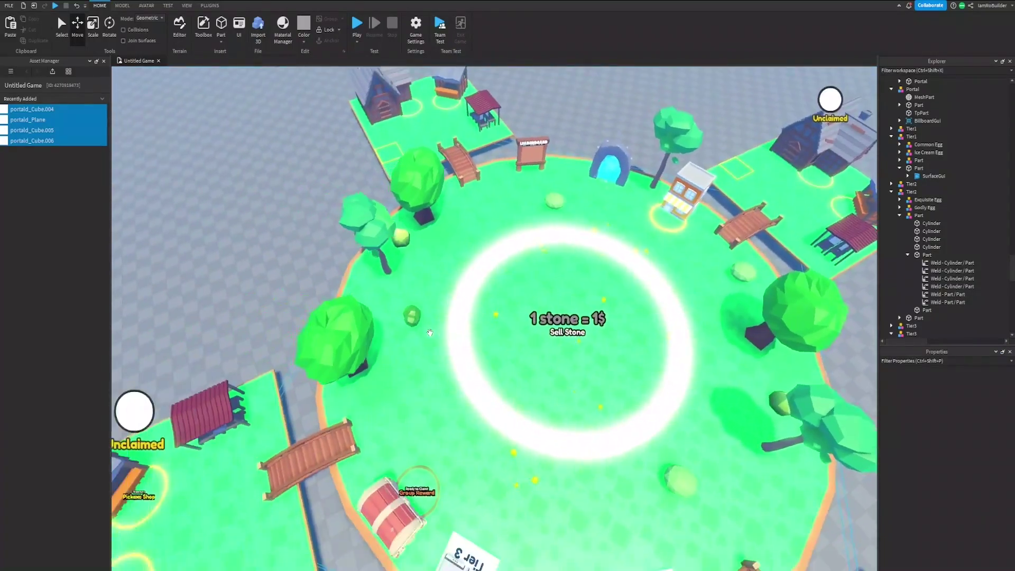
scroll(430, 332, down, 5)
scroll(433, 247, up, 3)
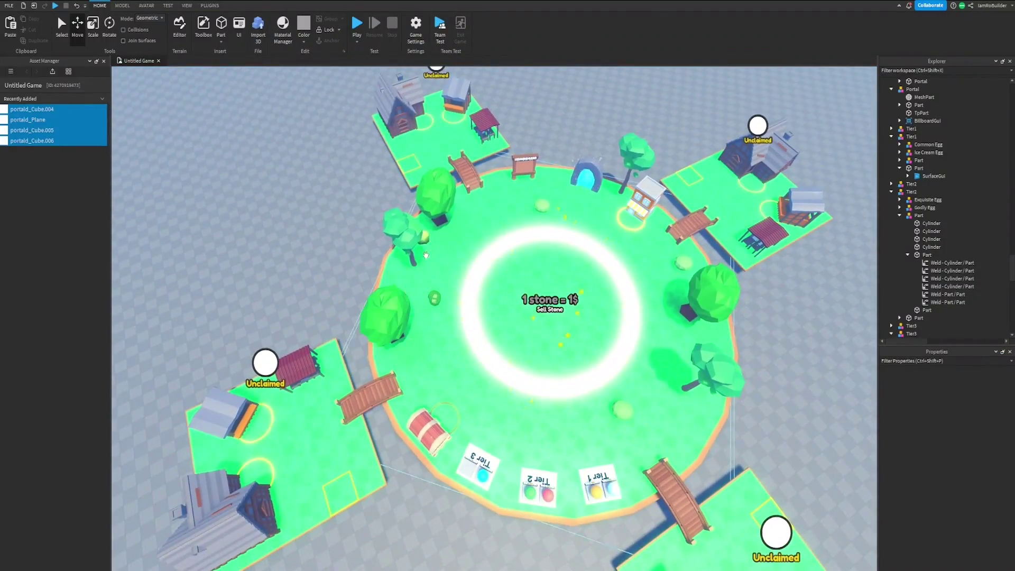
scroll(669, 329, down, 5)
right_drag(669, 328, 674, 333)
scroll(676, 335, up, 5)
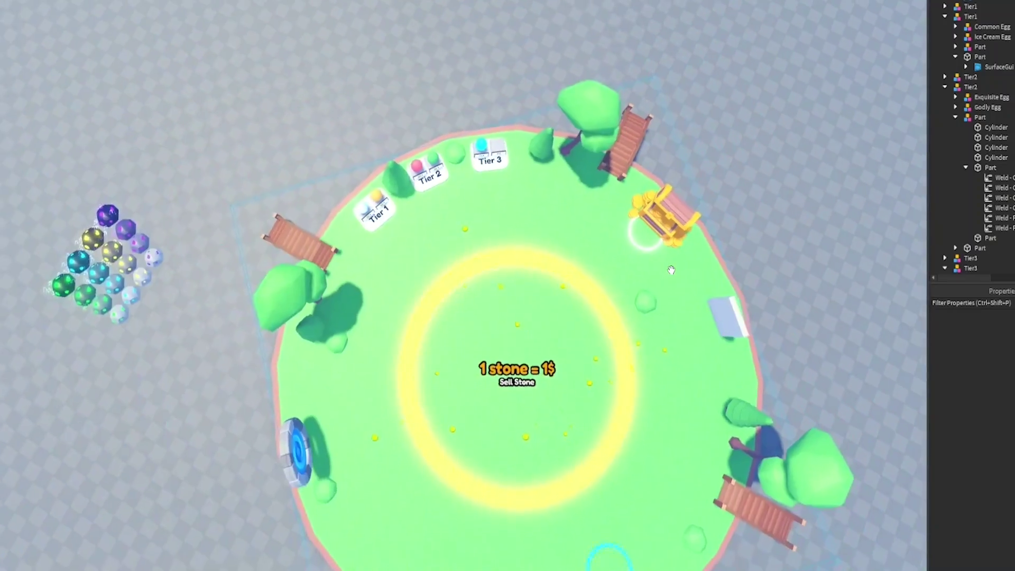
scroll(671, 270, down, 2)
right_drag(671, 271, 569, 391)
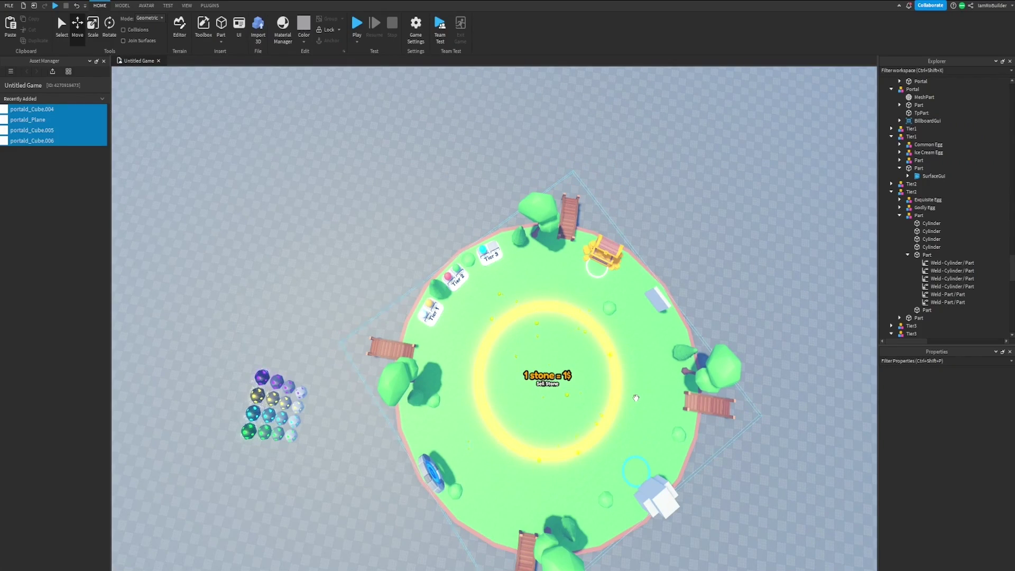
right_drag(636, 397, 687, 398)
scroll(636, 398, up, 5)
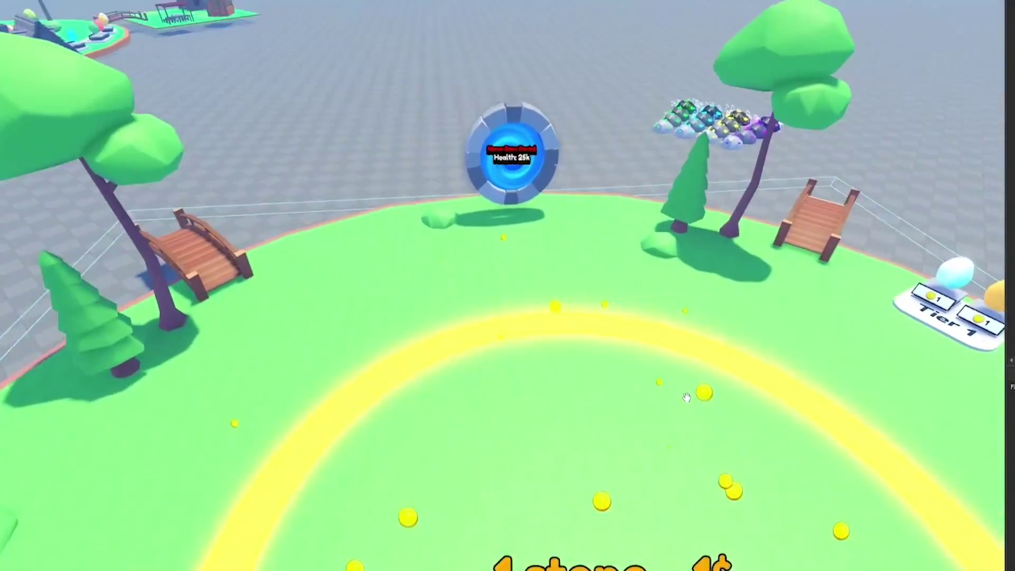
scroll(687, 398, down, 10)
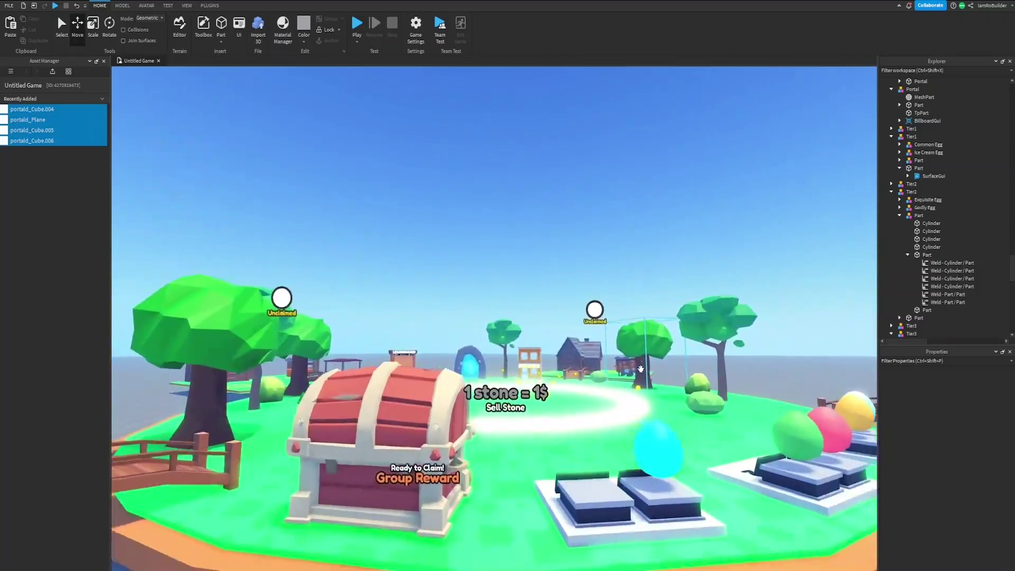
right_drag(641, 368, 640, 368)
click(602, 339)
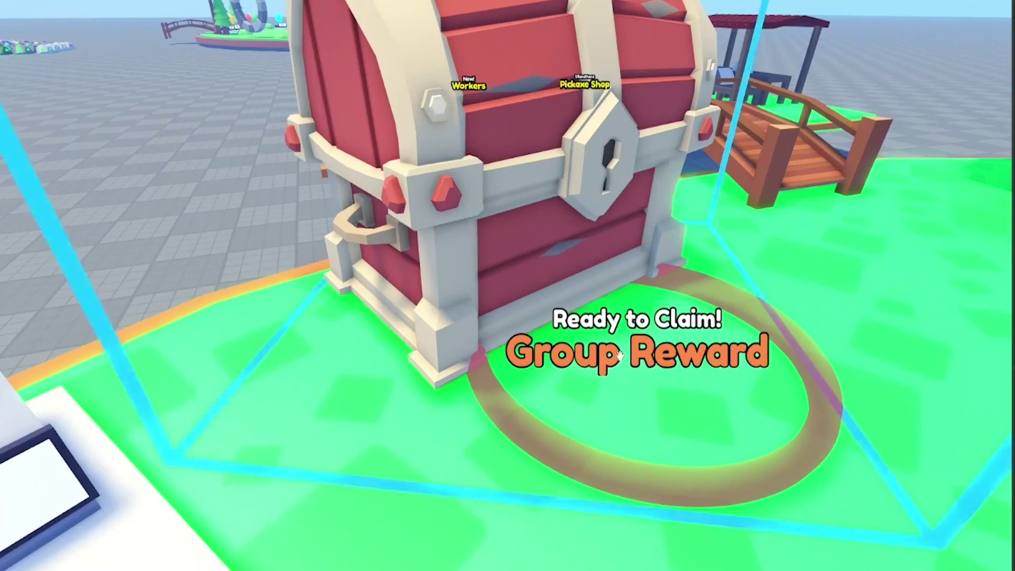
right_drag(602, 339, 637, 342)
click(637, 342)
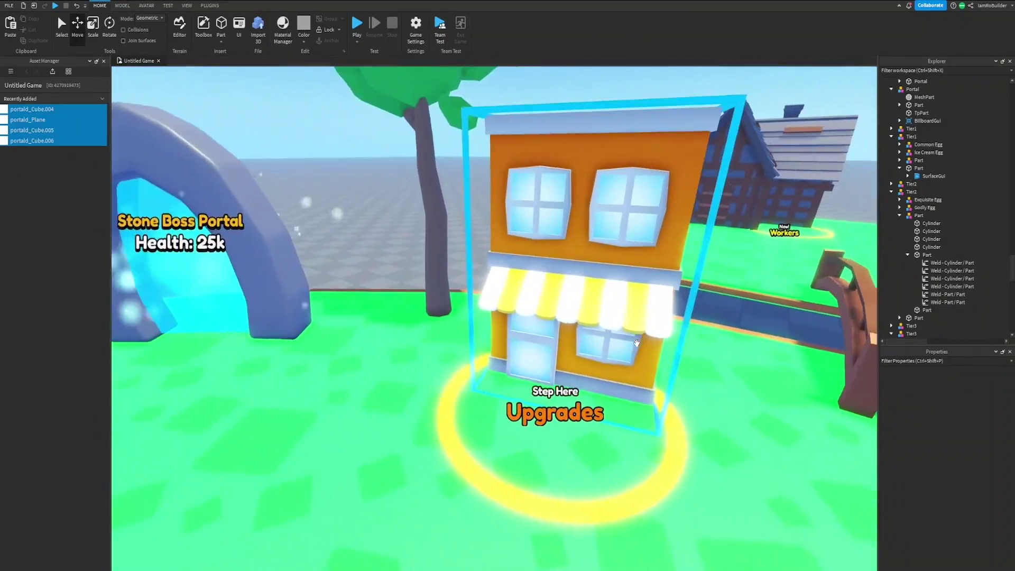
scroll(637, 343, down, 5)
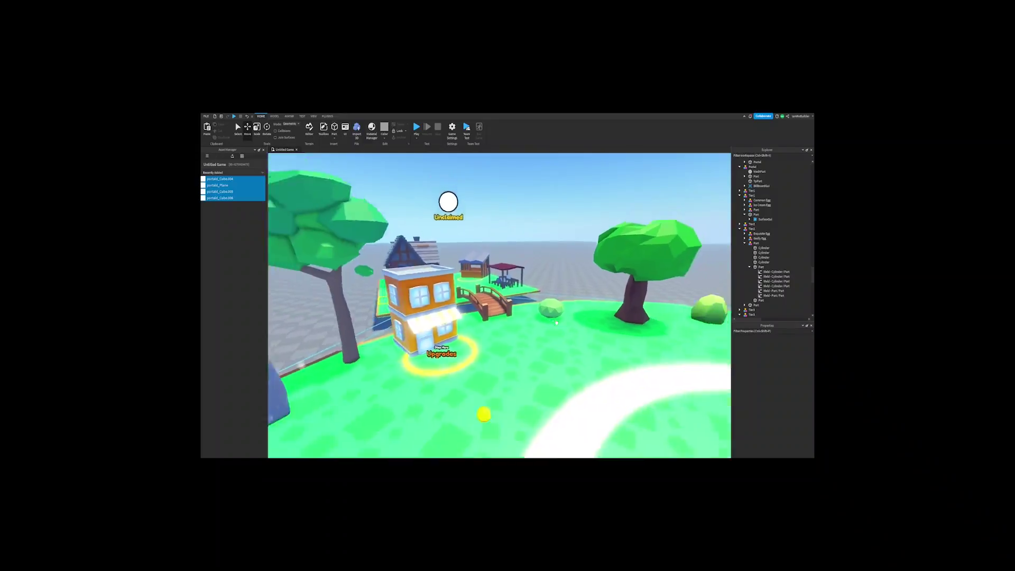
right_drag(557, 323, 492, 339)
scroll(491, 338, up, 5)
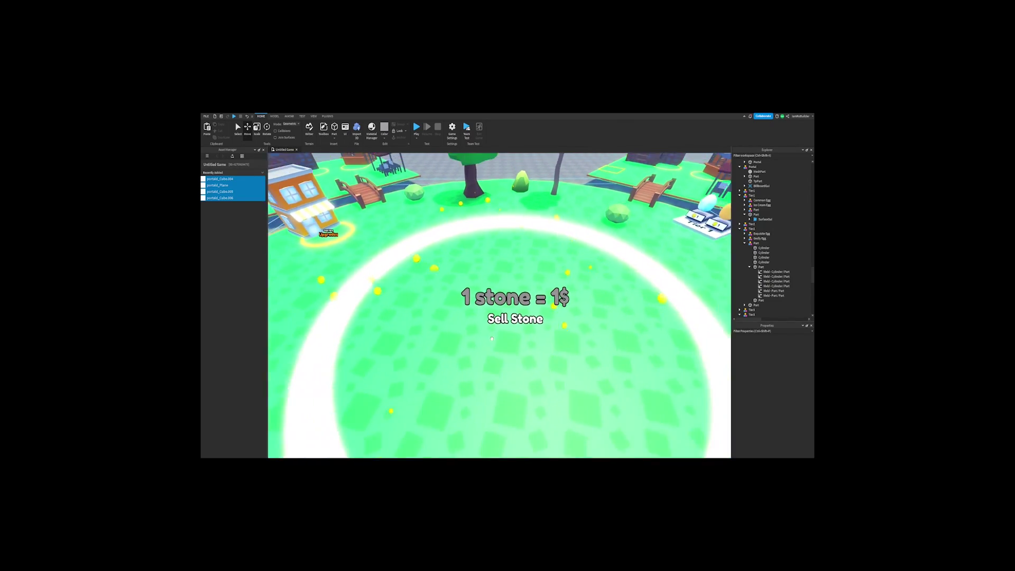
scroll(492, 338, down, 5)
scroll(492, 339, up, 5)
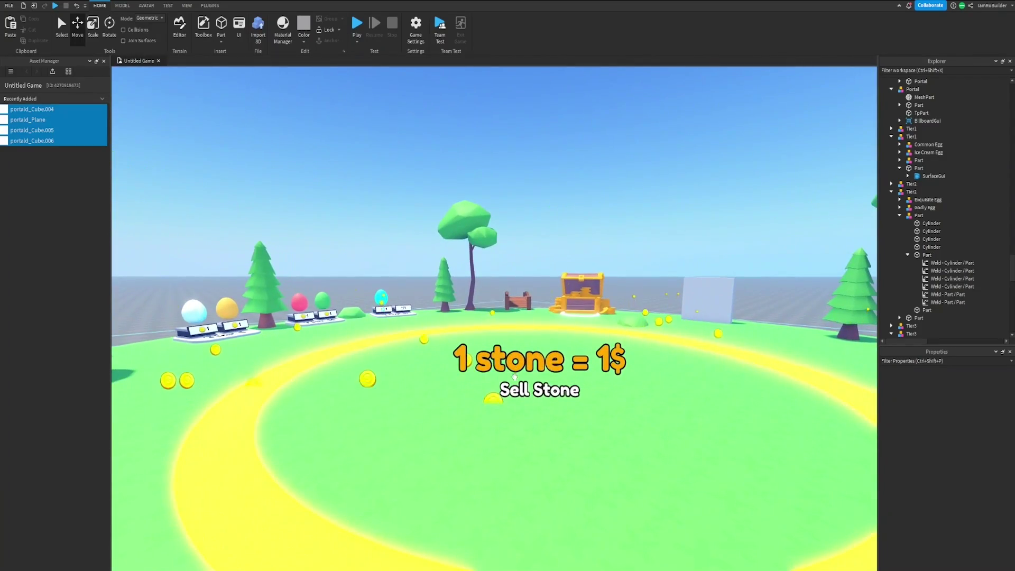
scroll(530, 373, down, 3)
scroll(553, 359, up, 8)
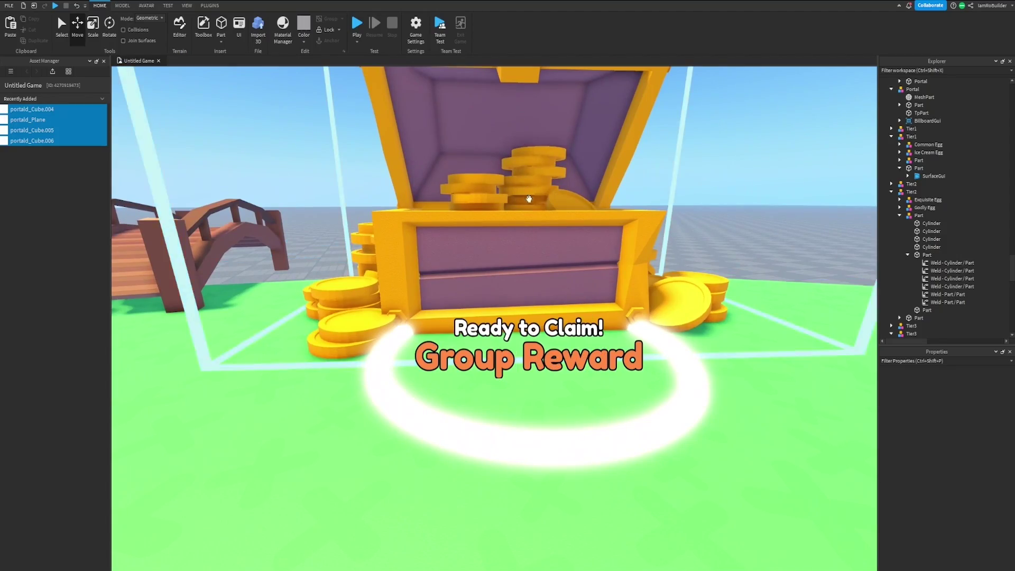
scroll(553, 325, down, 5)
scroll(553, 325, down, 3)
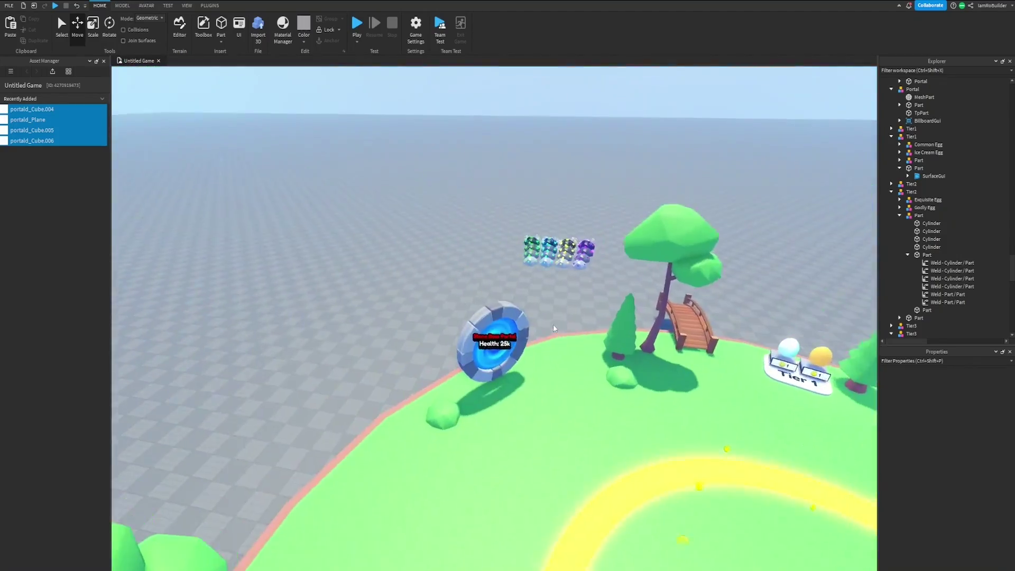
scroll(553, 325, up, 10)
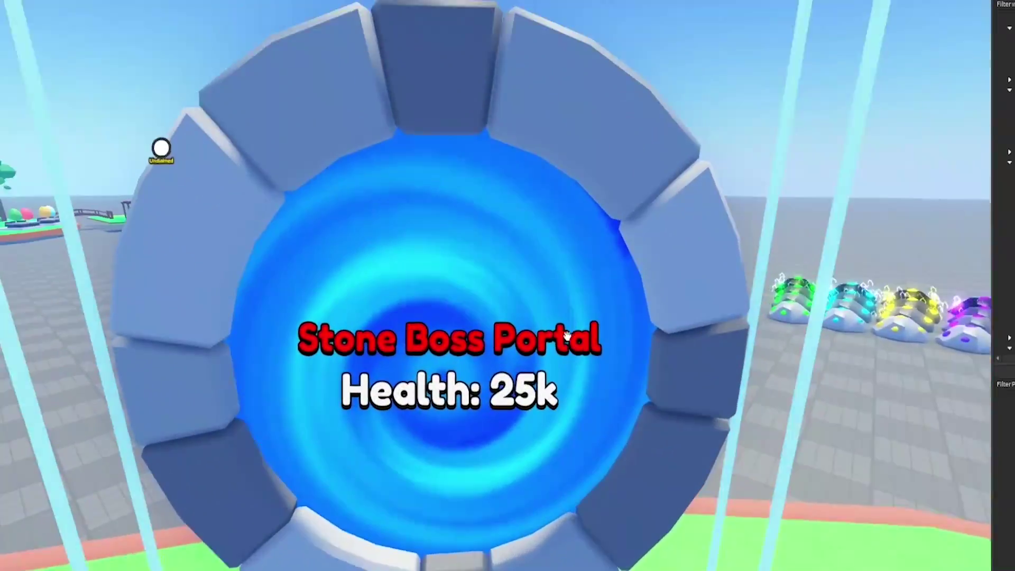
scroll(565, 335, down, 10)
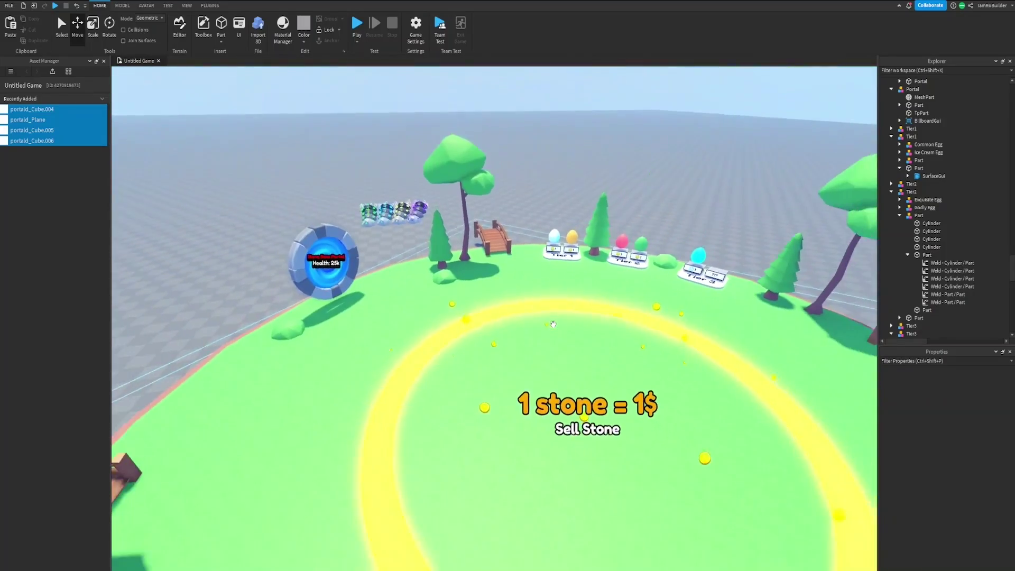
scroll(553, 325, down, 8)
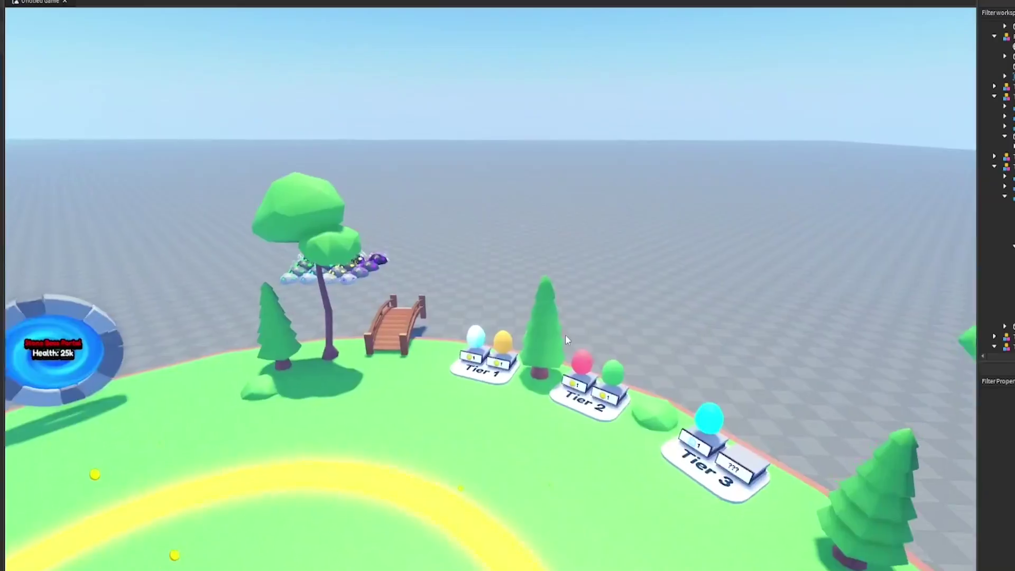
scroll(552, 324, up, 10)
scroll(565, 334, down, 5)
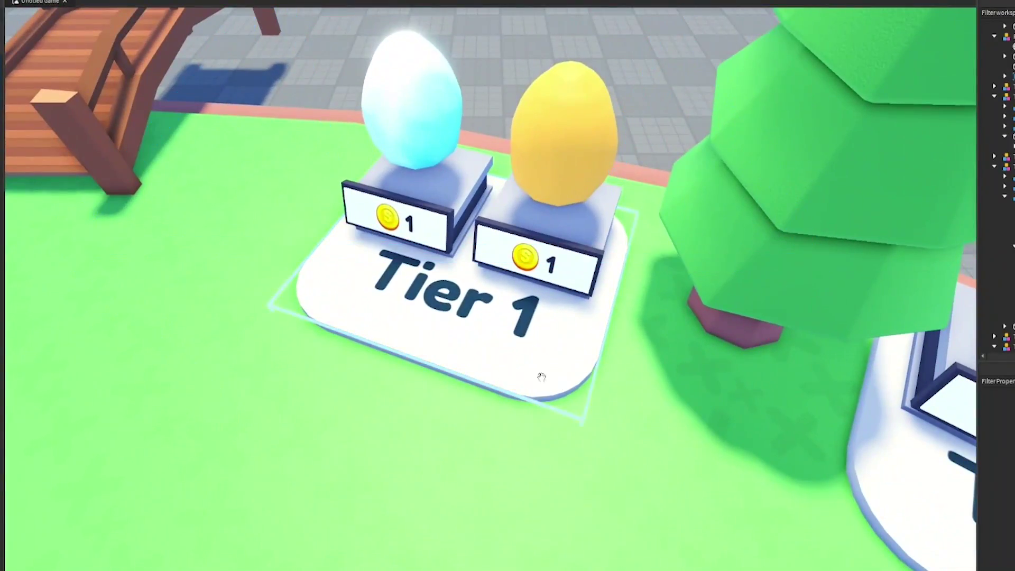
scroll(554, 373, down, 3)
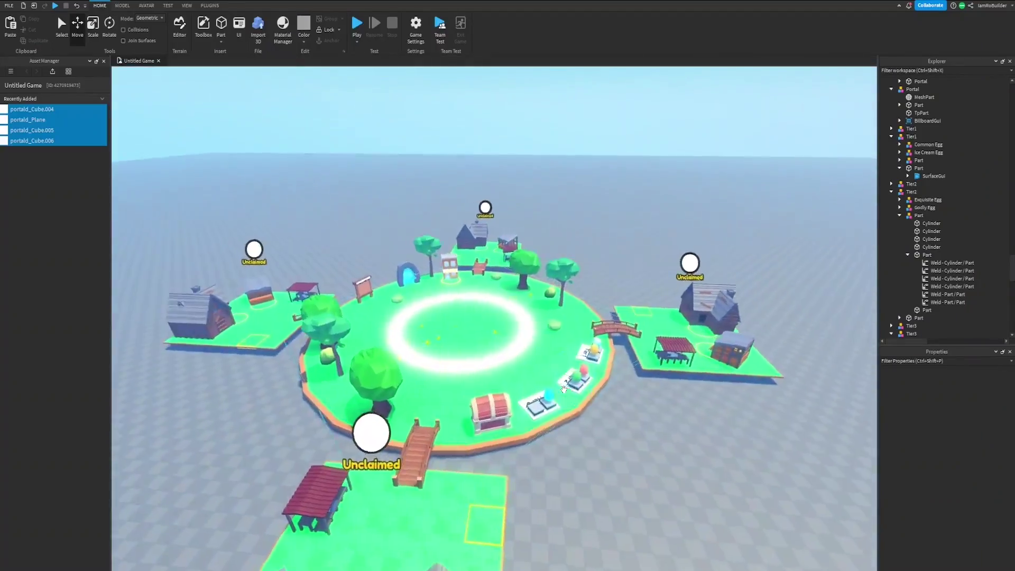
scroll(564, 390, up, 10)
scroll(564, 389, down, 5)
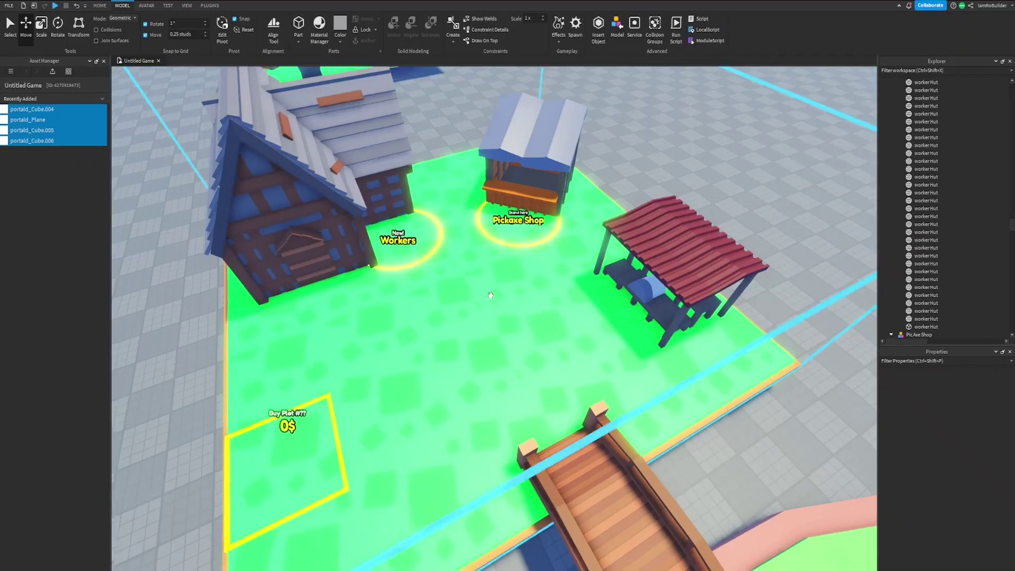
- Set the Pickaxe Shop ring's BrickColor to magenta
right_drag(489, 291, 491, 295)
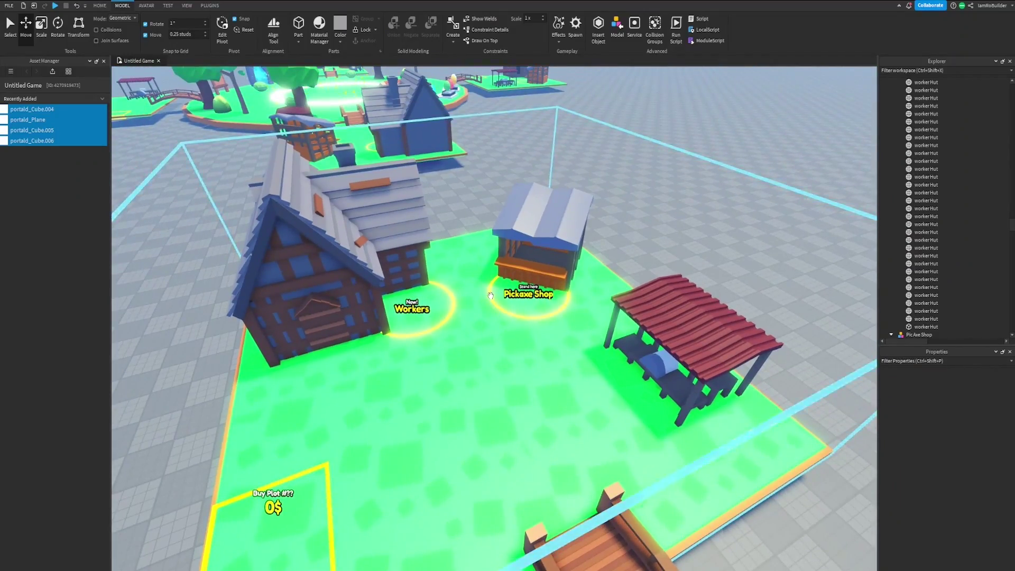
scroll(491, 295, up, 5)
scroll(511, 339, down, 4)
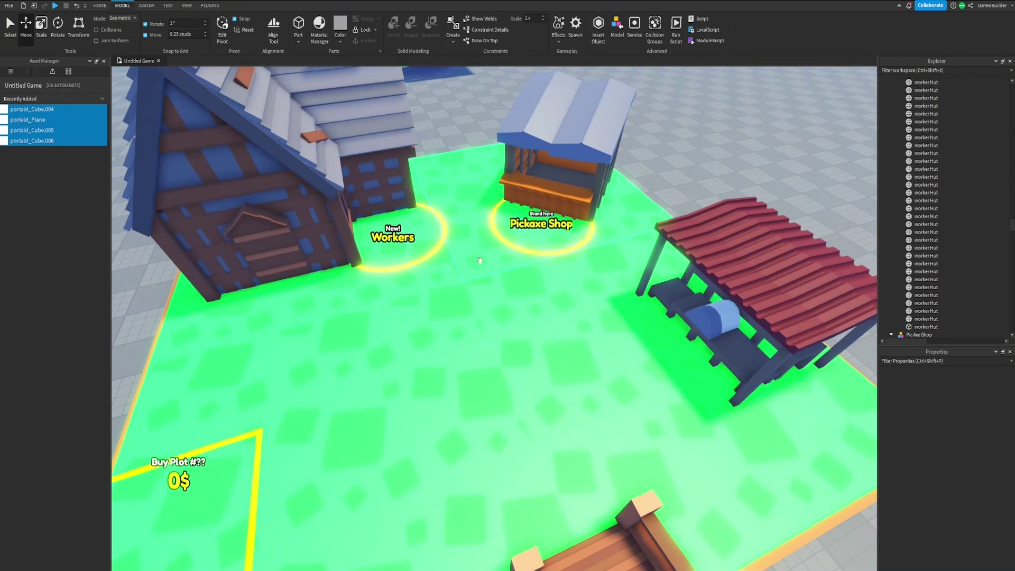
scroll(471, 359, down, 5)
right_drag(471, 359, 479, 349)
scroll(487, 342, up, 6)
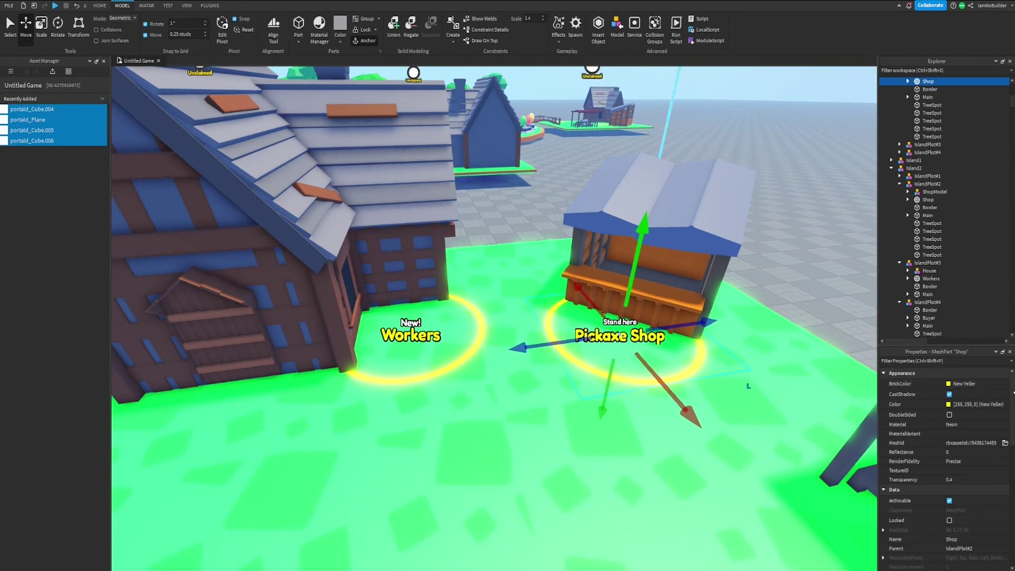
click(980, 385)
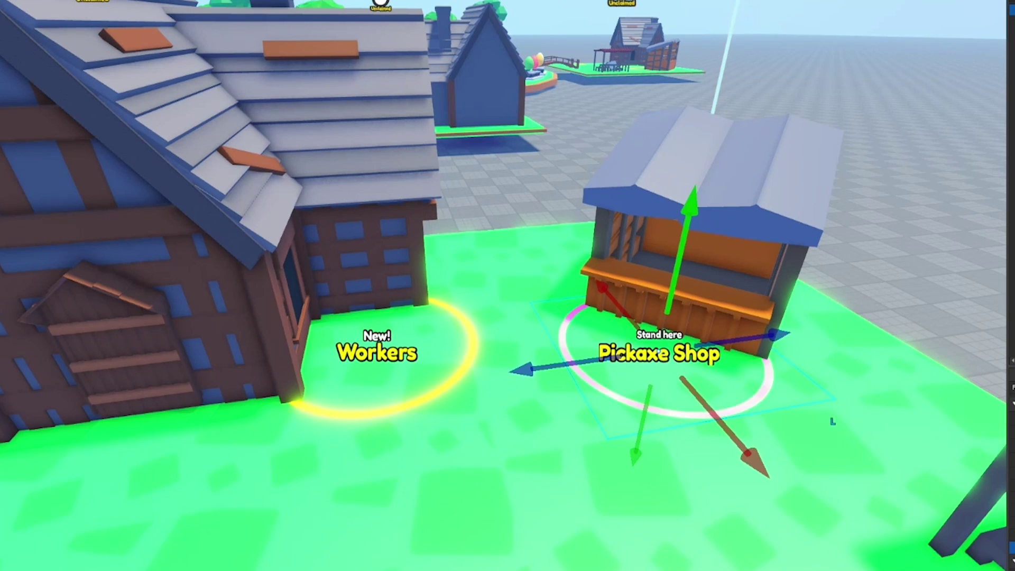
click(677, 414)
- Set the Price label's TextColor3 to purple and select the old shop building
scroll(677, 414, up, 4)
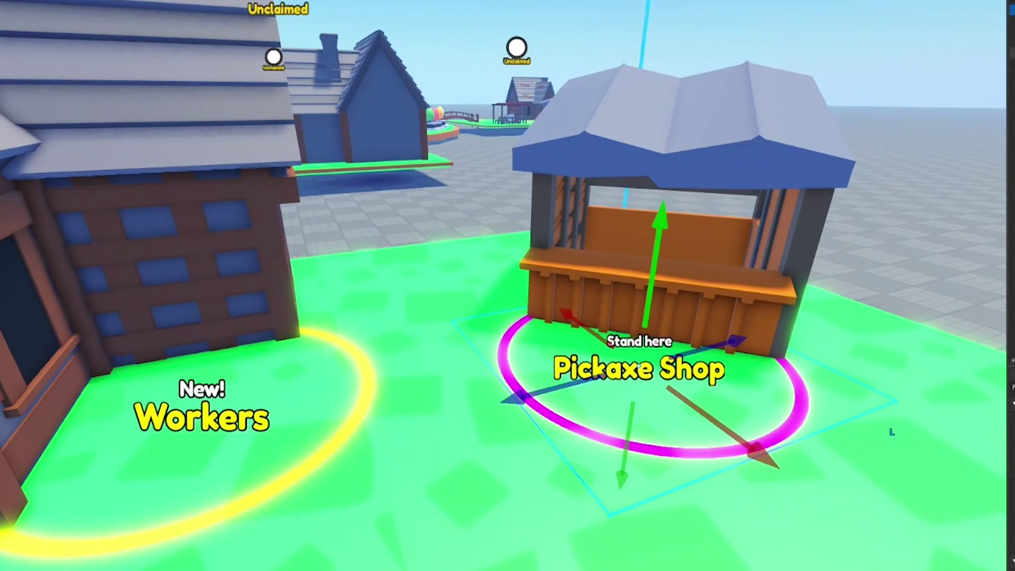
click(925, 105)
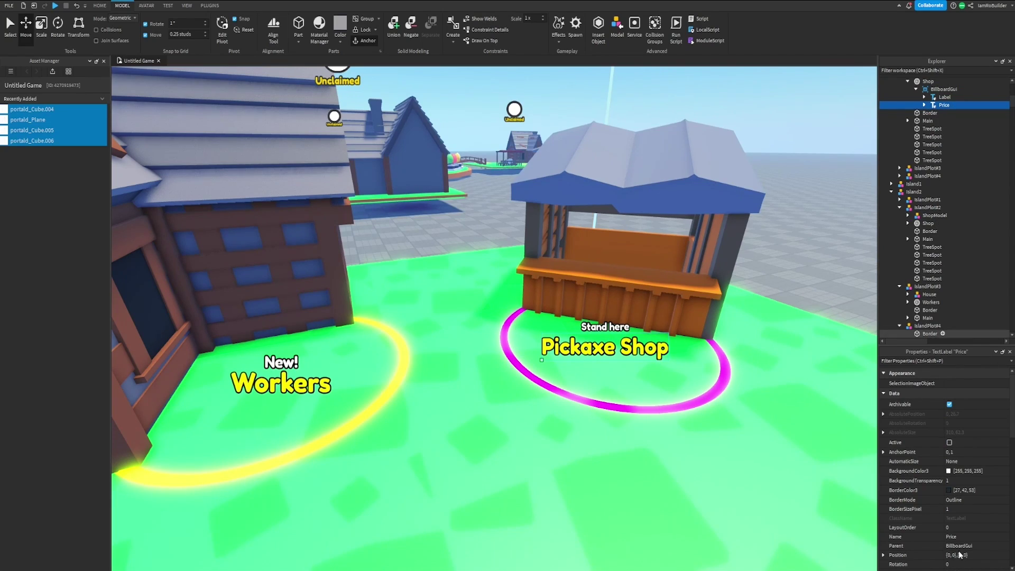
scroll(962, 531, down, 5)
click(949, 432)
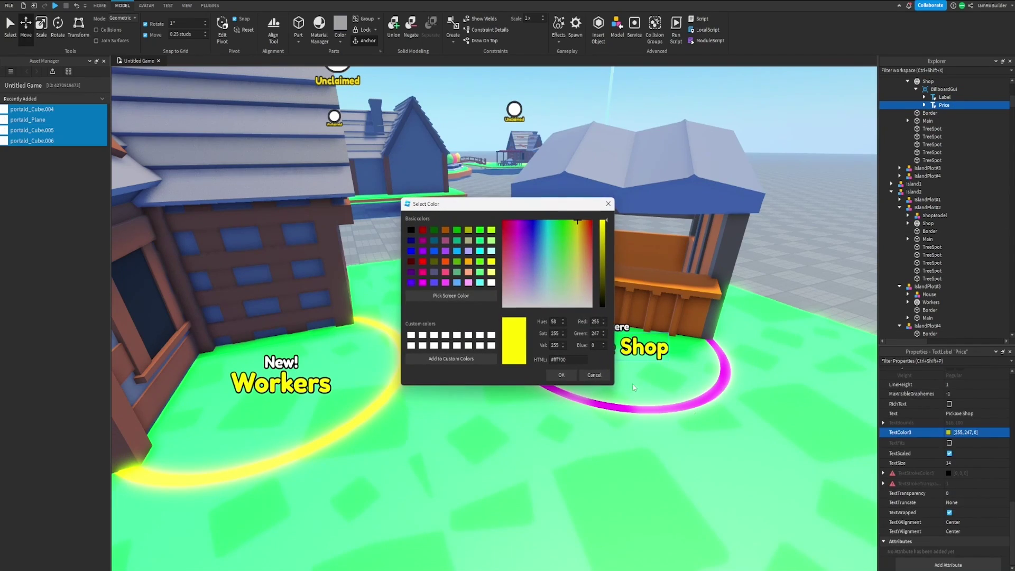
click(422, 251)
click(562, 375)
click(608, 296)
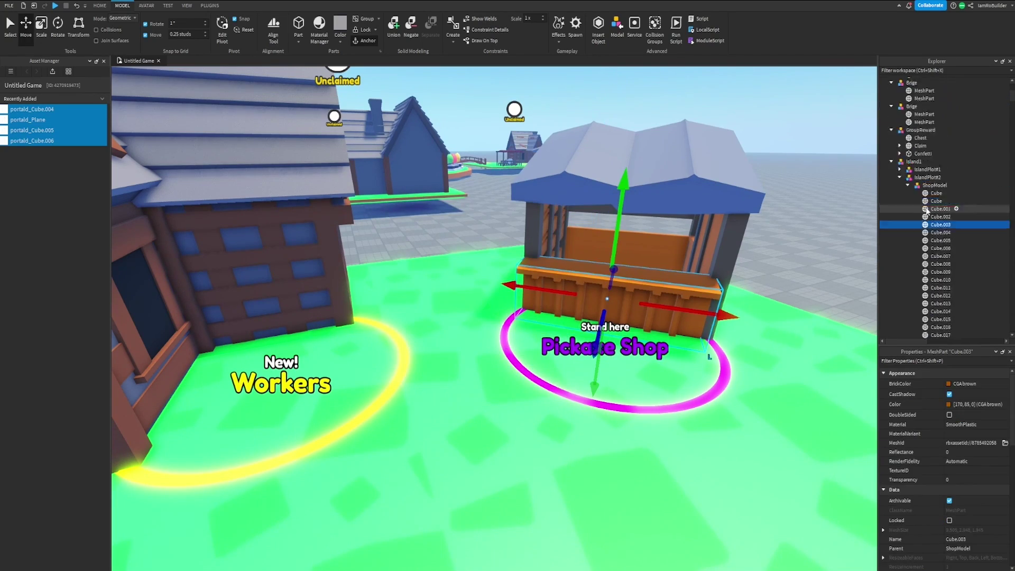
- Delete the old pickaxe shop building and the Workers house
key(Delete)
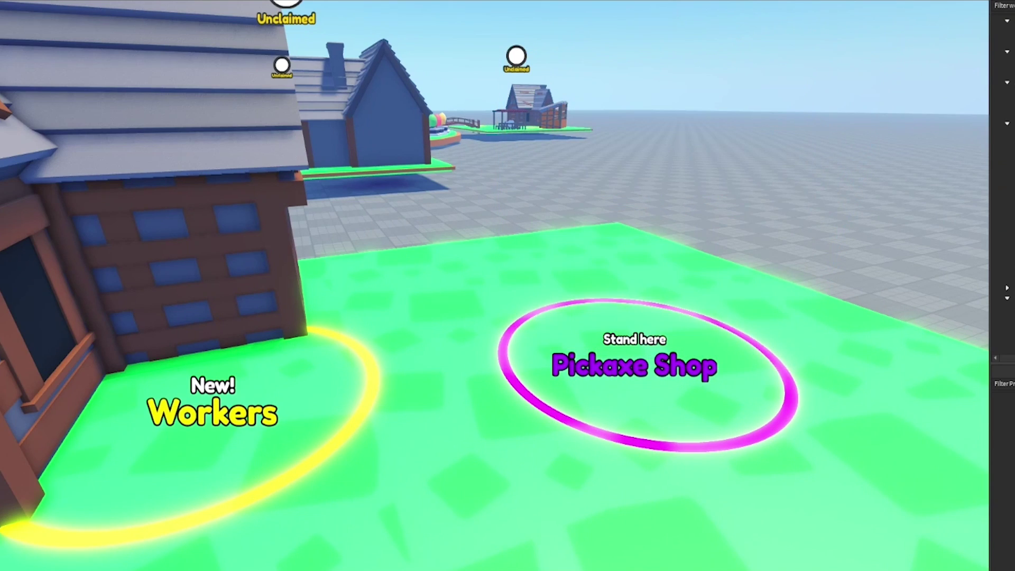
right_drag(653, 186, 537, 217)
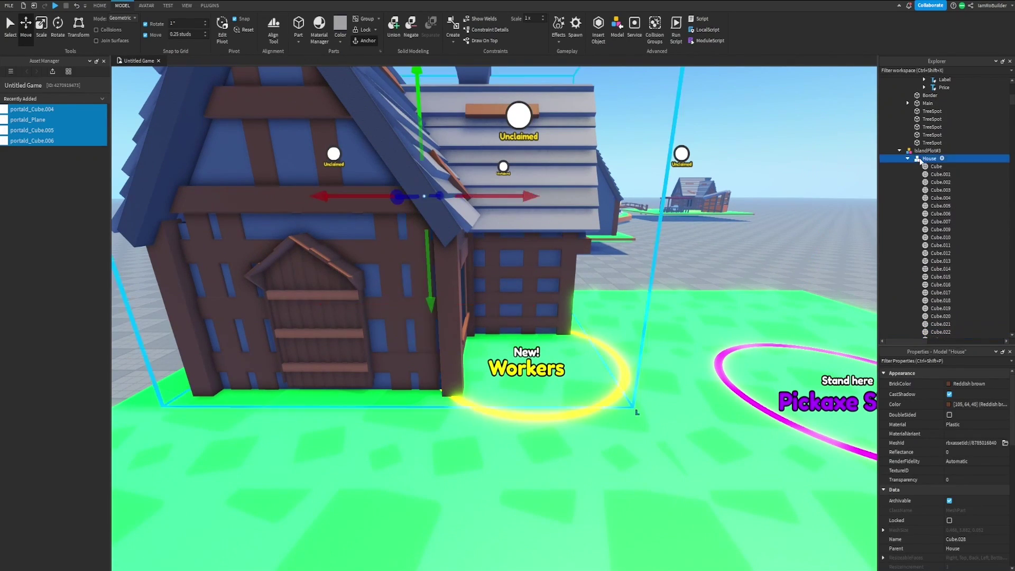
scroll(755, 256, down, 8)
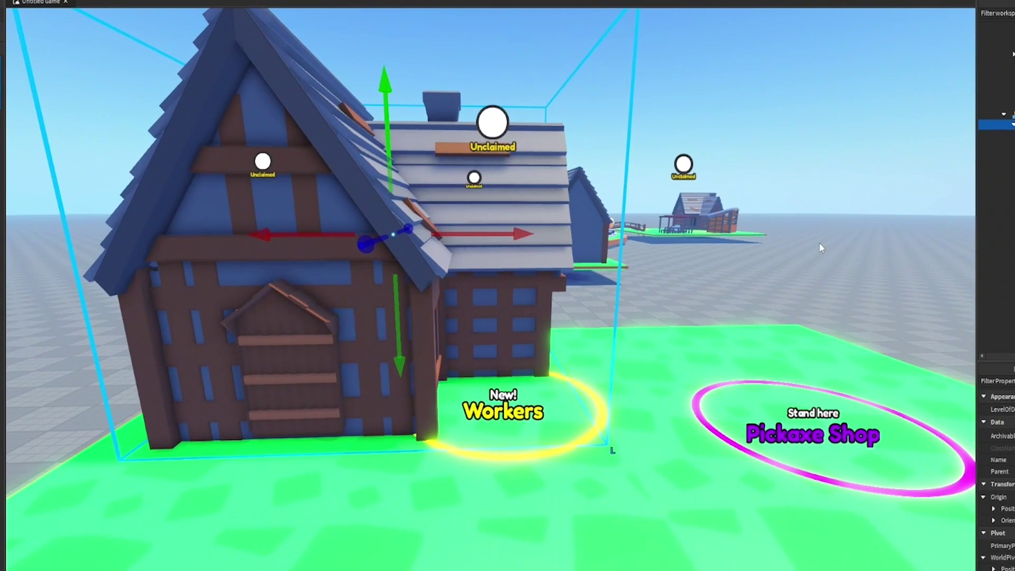
key(Delete)
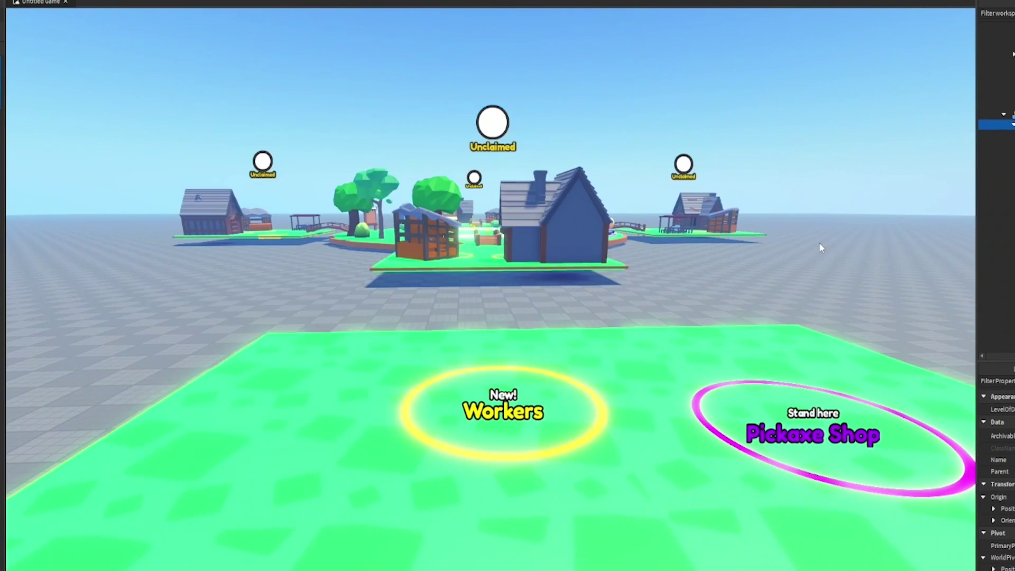
- Delete the plot's orange Border part and the Sawmill model
right_drag(820, 247, 650, 332)
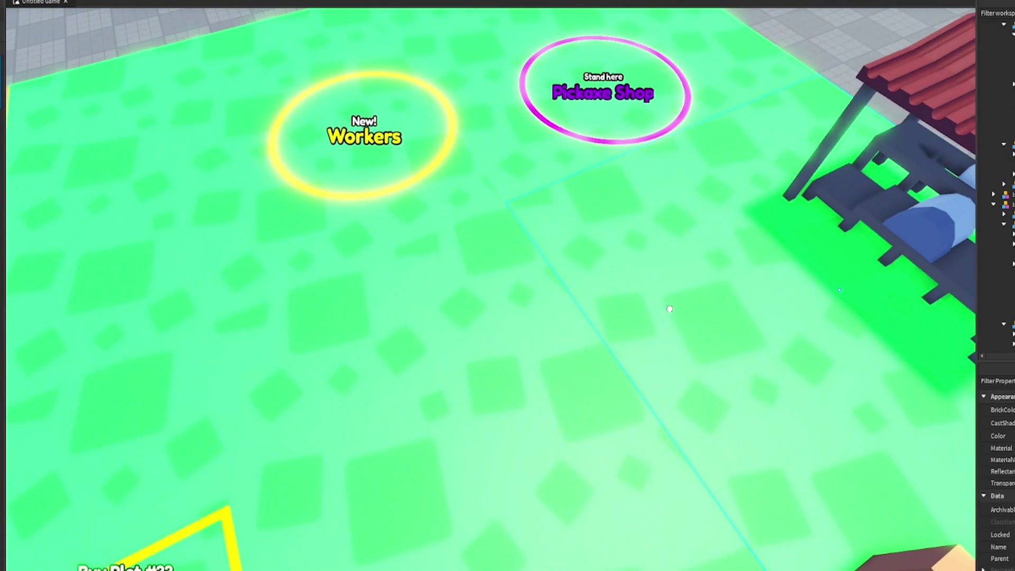
key(Delete)
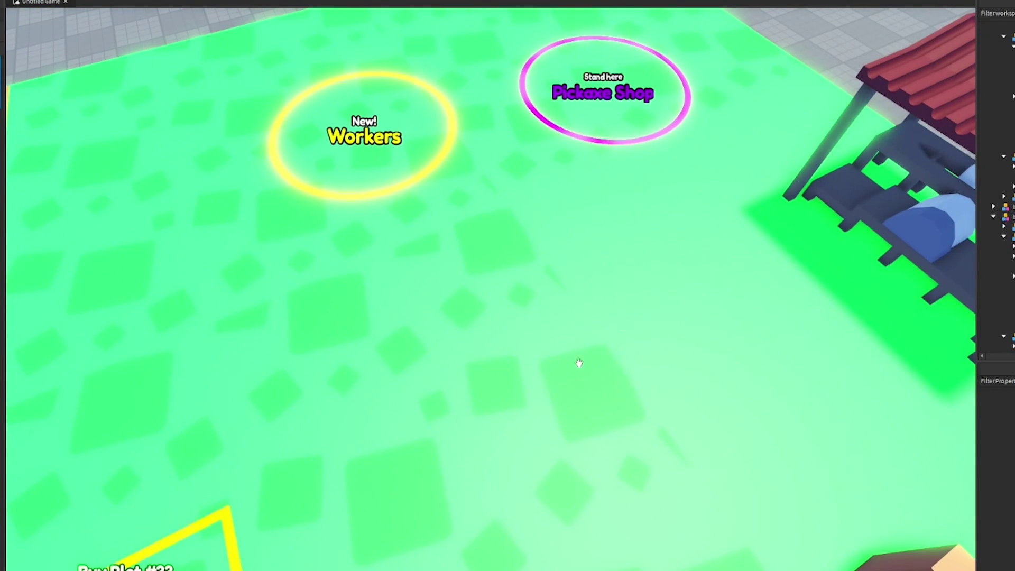
key(ctrl+z)
key(ctrl+y)
key(ctrl+z)
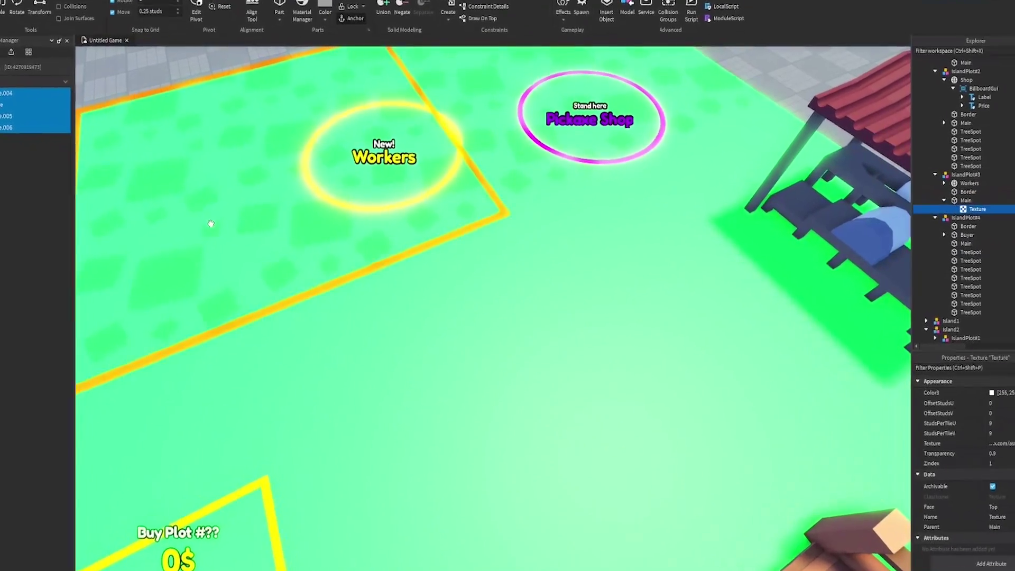
key(ctrl+y)
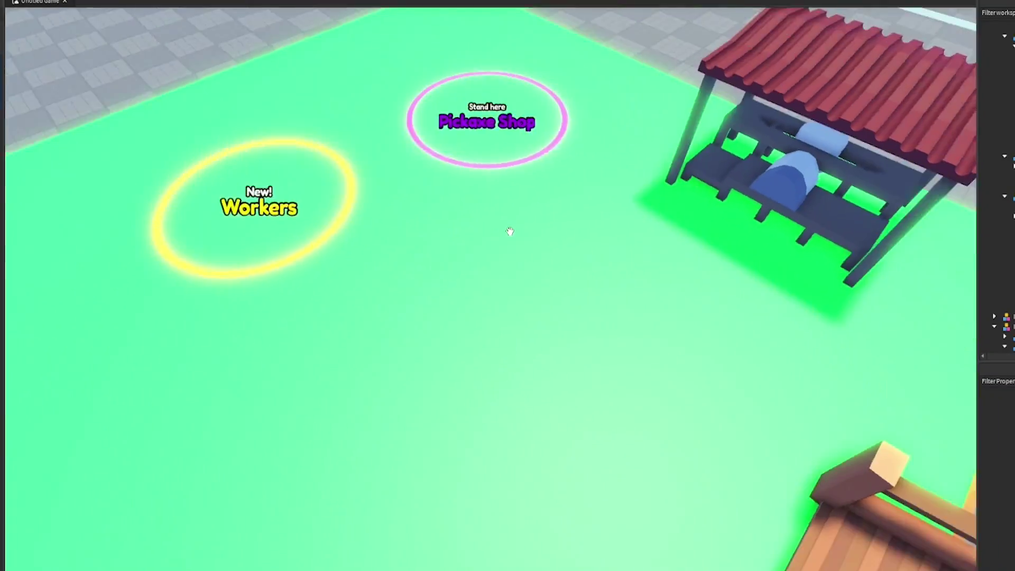
right_drag(510, 231, 701, 181)
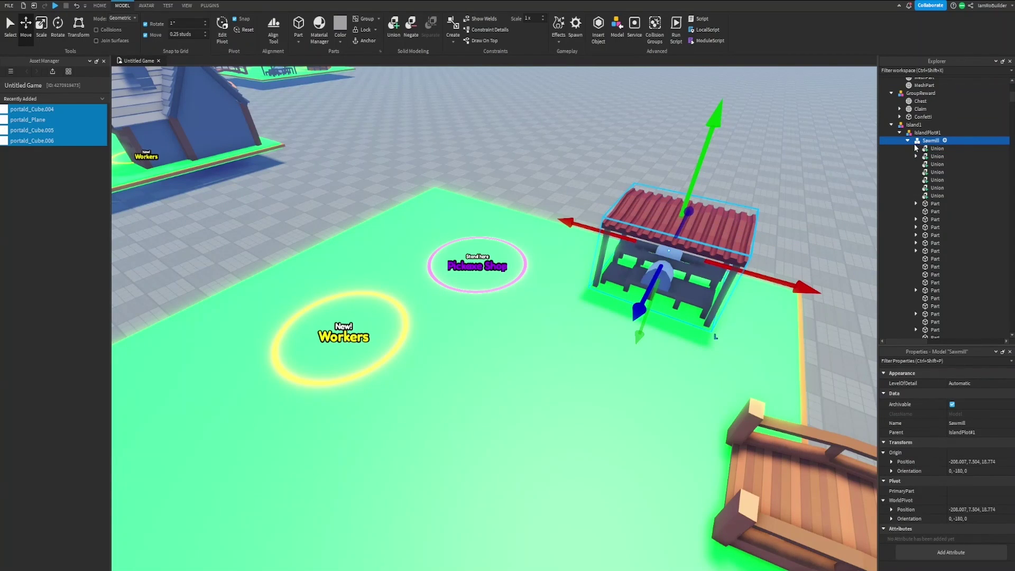
key(Delete)
scroll(617, 255, down, 5)
scroll(617, 242, up, 4)
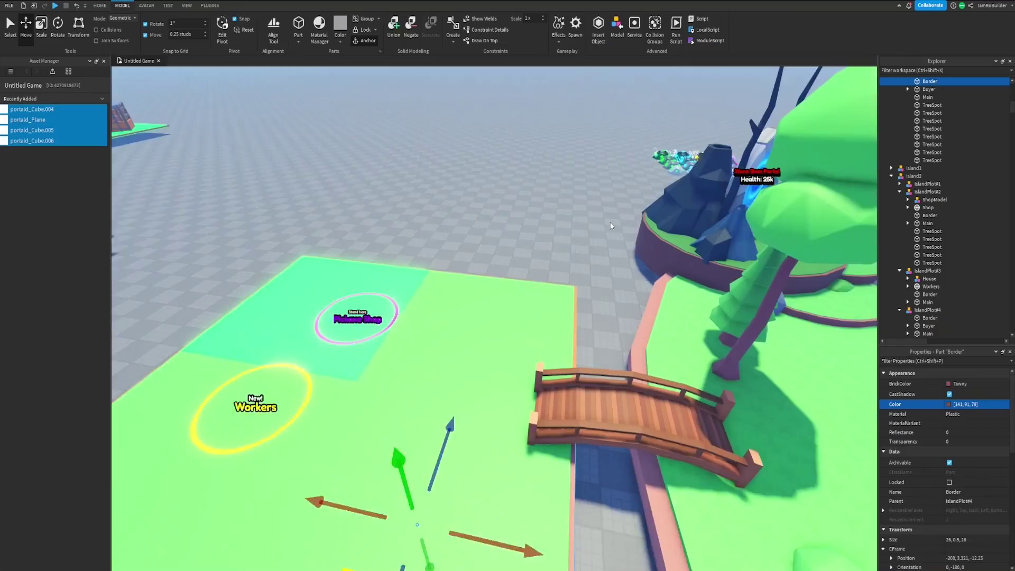
right_drag(549, 343, 571, 346)
scroll(493, 362, down, 2)
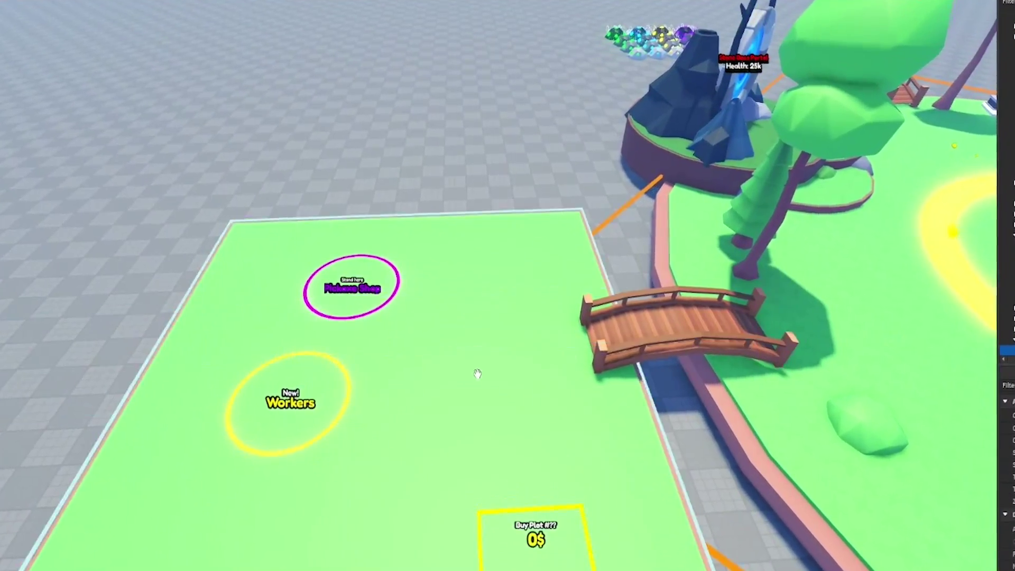
click(477, 374)
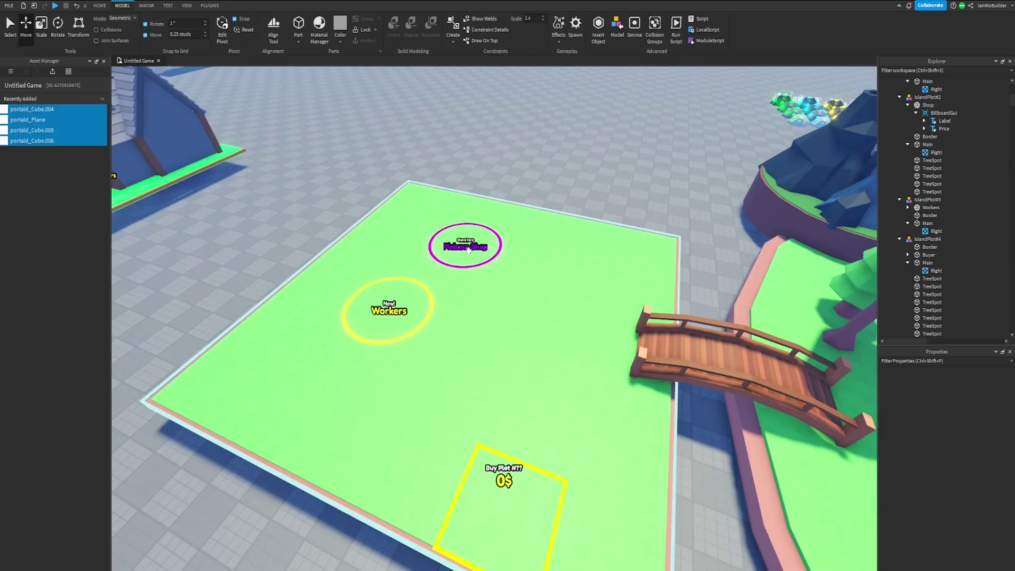
- Frame the whole round hub island to show the worker hut and purple Pic Axe Shop
middle_drag(441, 251, 516, 257)
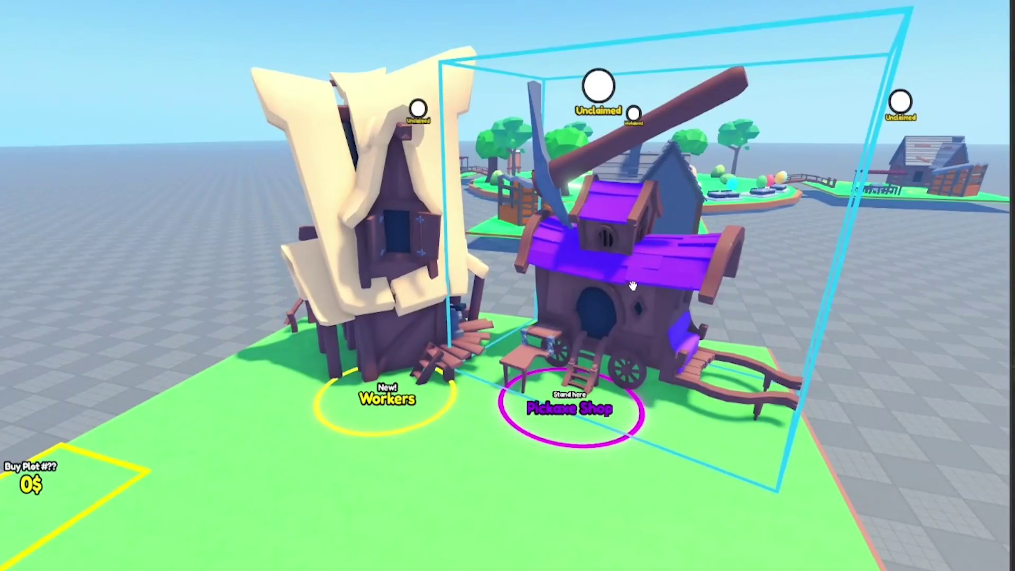
right_drag(633, 285, 634, 284)
scroll(635, 283, down, 3)
scroll(578, 294, up, 2)
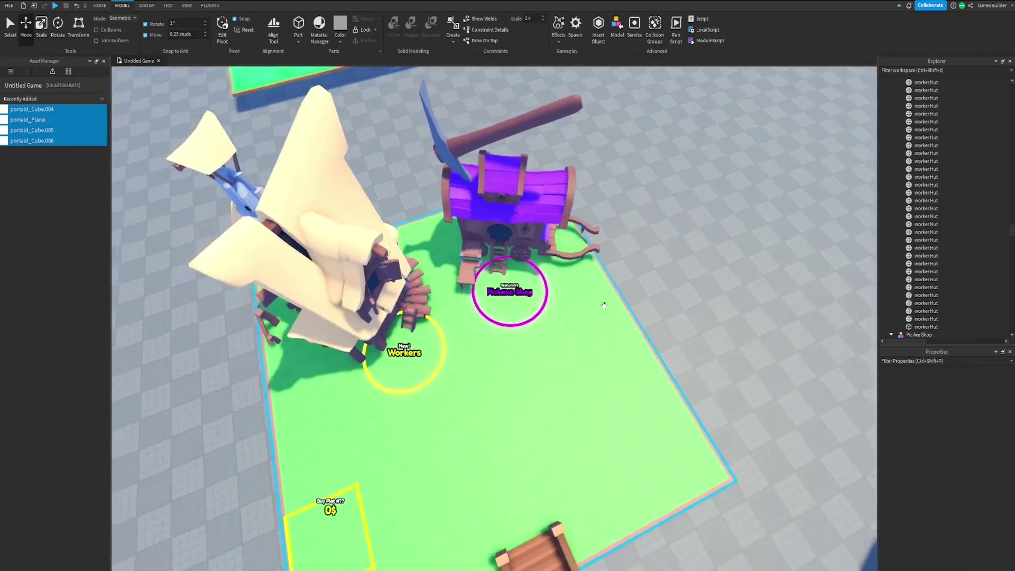
key(f)
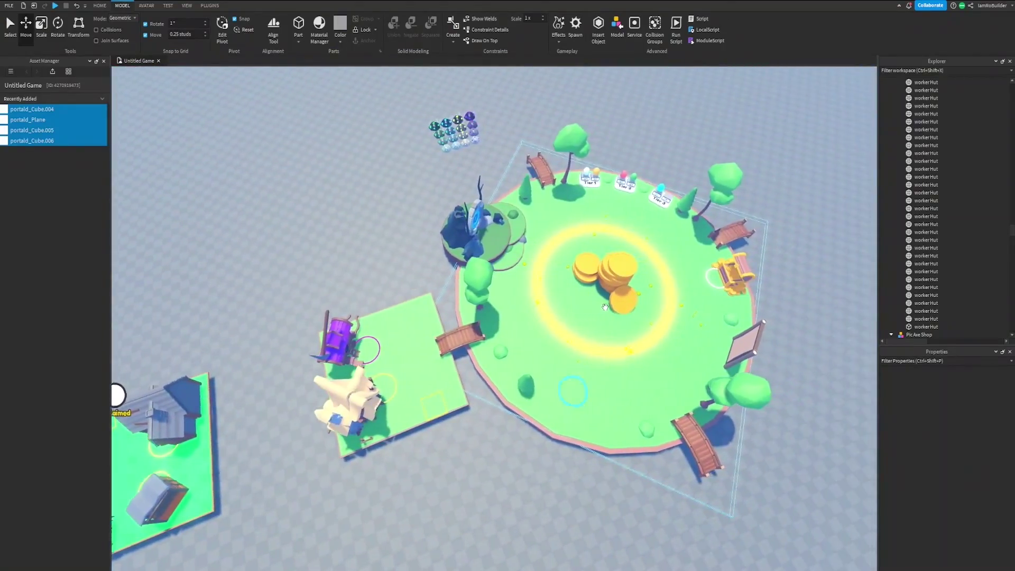
scroll(606, 306, up, 5)
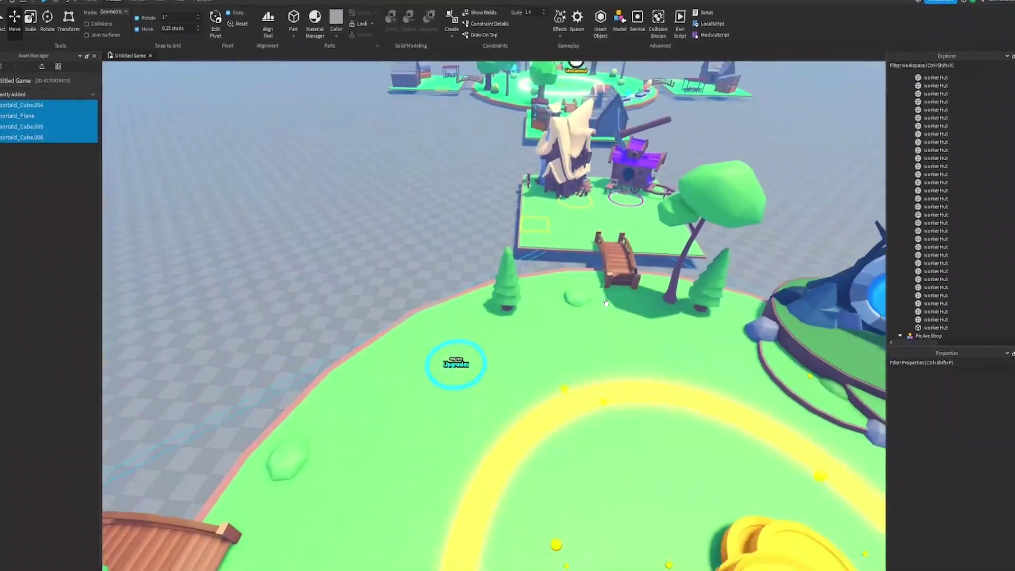
scroll(609, 304, up, 4)
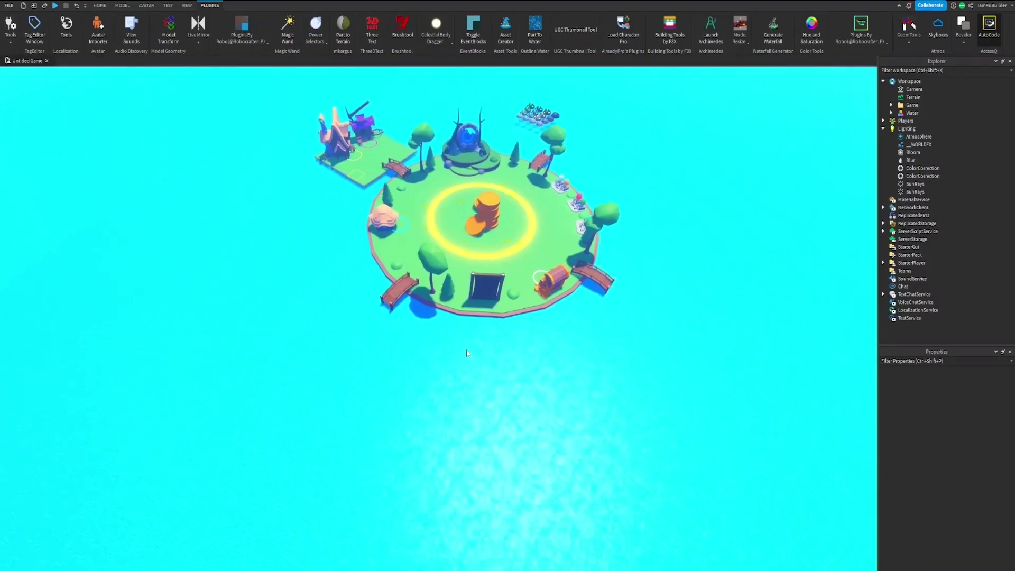
- Zoom the viewport in toward the glowing ore rocks on the hub island
scroll(465, 351, up, 3)
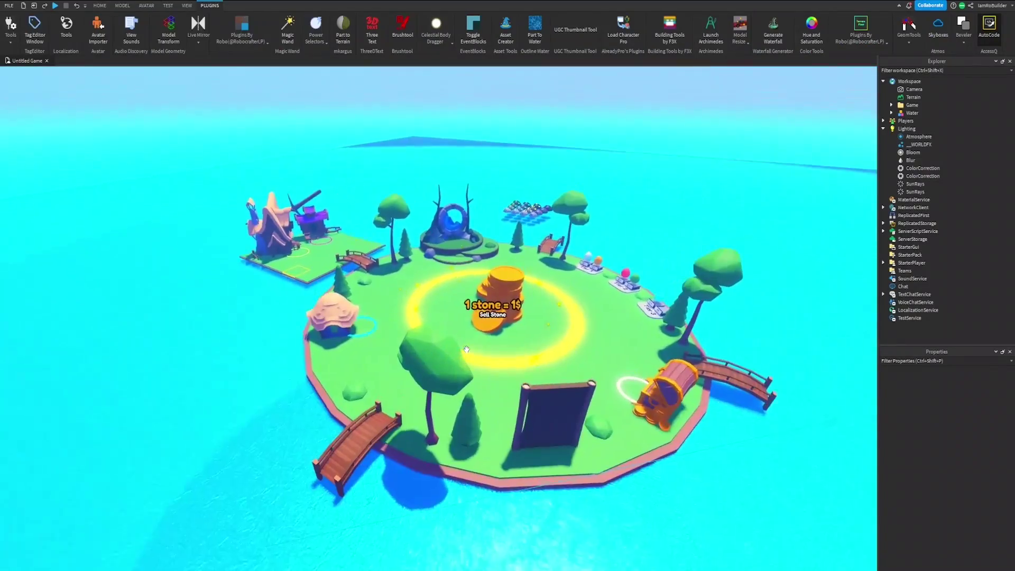